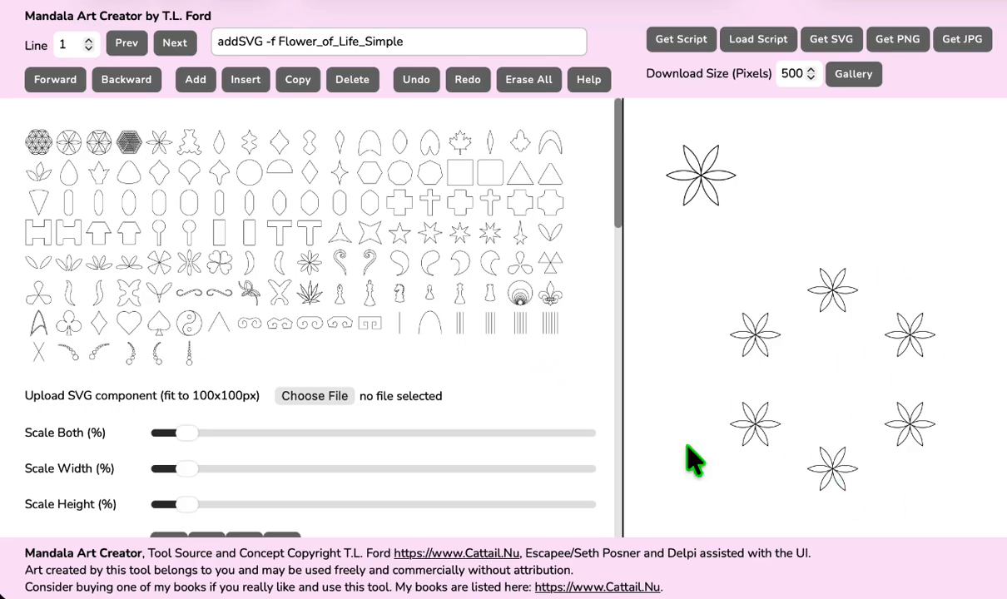
# Scale the simple Flower of Life shape, trying 107 percent and settling on 41 percent for both width and height.
pyautogui.scroll(-1, 283, 383)
pyautogui.scroll(-2, 285, 372)
pyautogui.scroll(2, 284, 371)
pyautogui.scroll(-3, 285, 371)
pyautogui.scroll(2, 287, 372)
pyautogui.scroll(-1, 290, 383)
pyautogui.scroll(2, 289, 383)
pyautogui.scroll(-1, 289, 383)
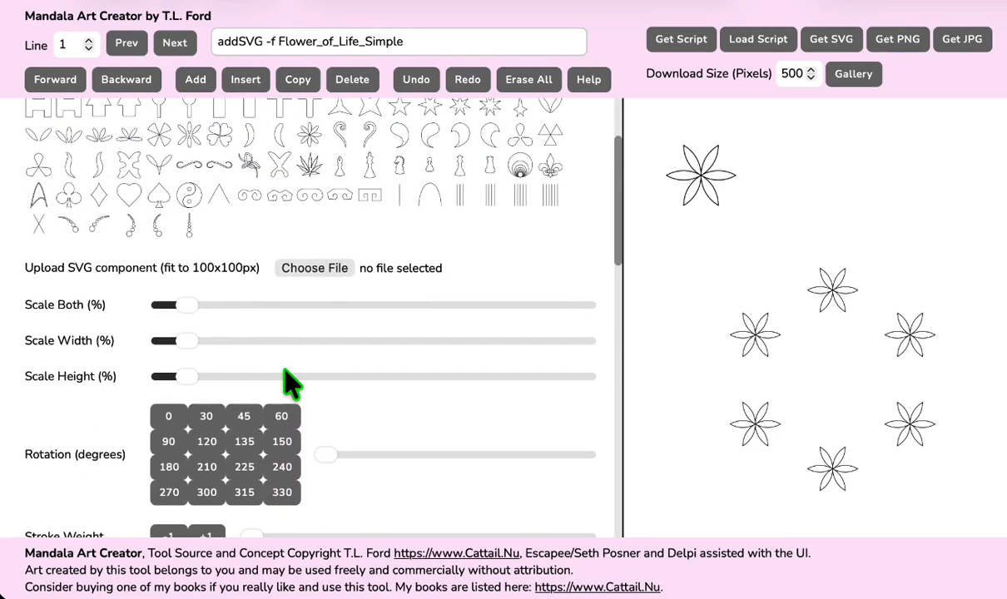
pyautogui.moveTo(187, 309); pyautogui.dragTo(268, 318)
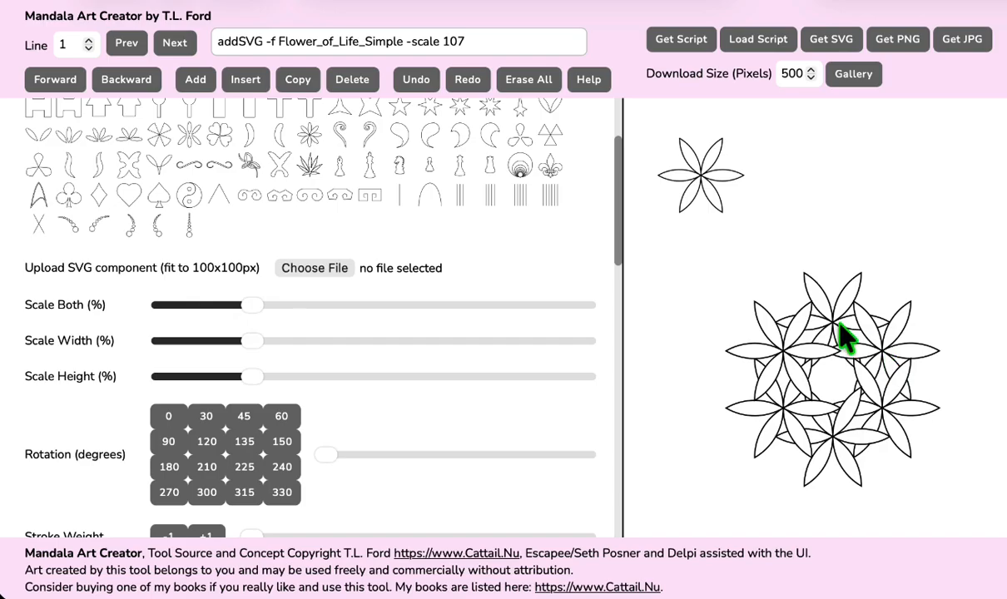
pyautogui.moveTo(248, 306); pyautogui.dragTo(197, 308)
# Try a 64 percent width scale on the flower, and undo back to the uniform 41 percent scale.
pyautogui.scroll(-2, 198, 346)
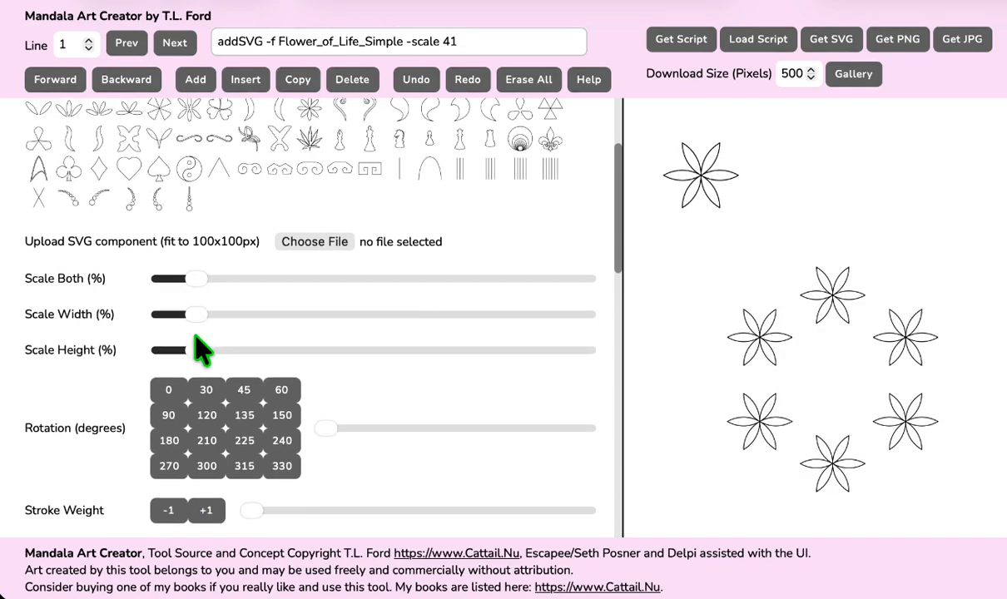
pyautogui.moveTo(198, 313); pyautogui.dragTo(220, 315)
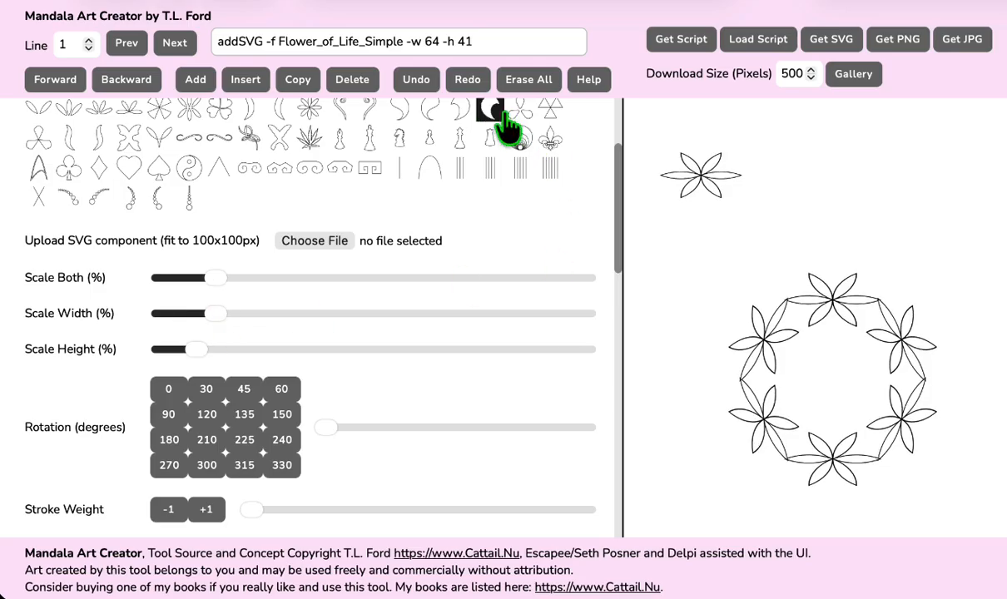
pyautogui.click(419, 83)
pyautogui.click(419, 83)
pyautogui.click(419, 83)
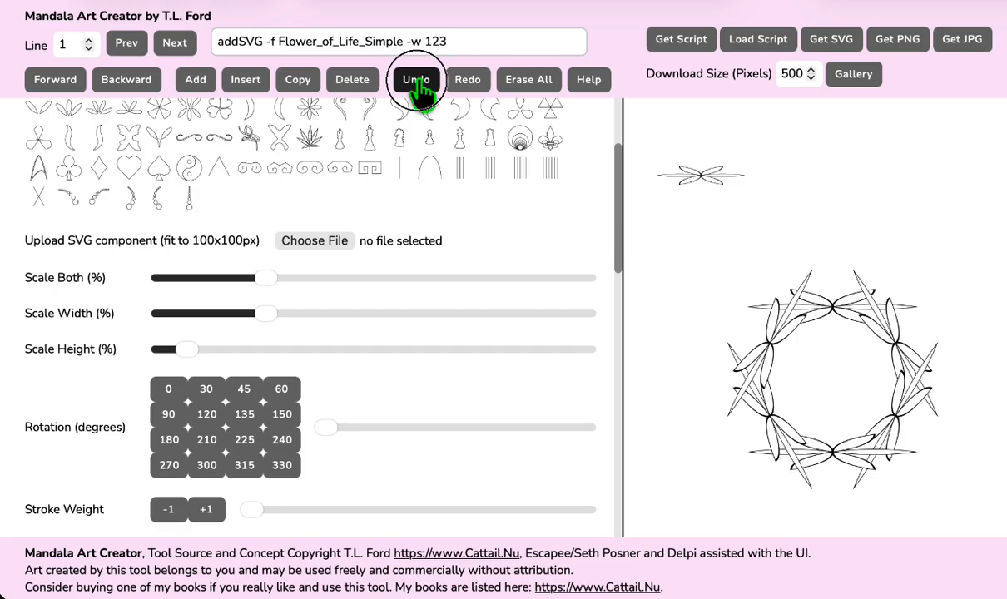
pyautogui.click(419, 83)
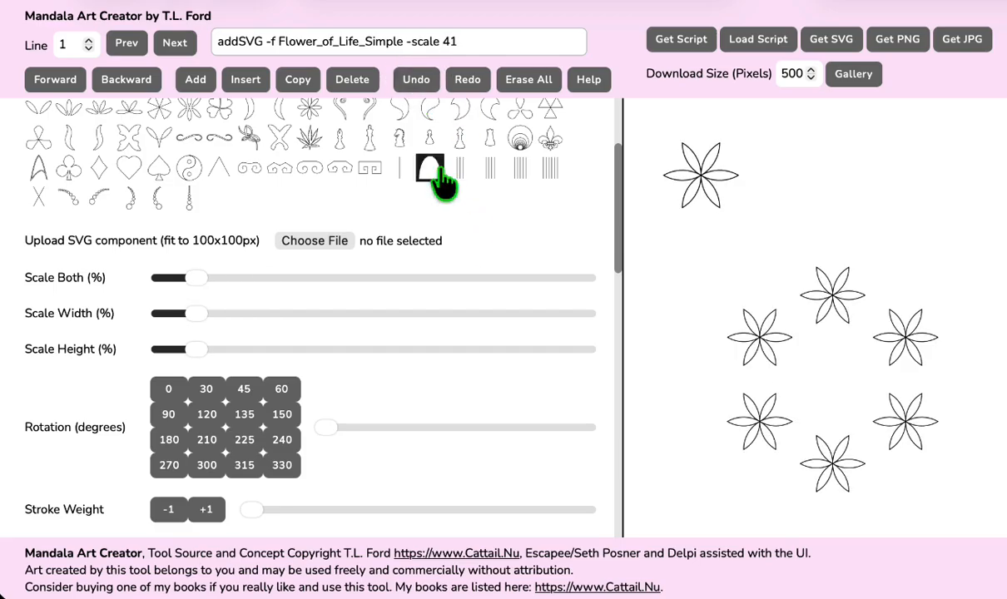
# Stretch the flower horizontally by setting only its width scale to 94 percent.
pyautogui.moveTo(196, 313); pyautogui.dragTo(240, 313)
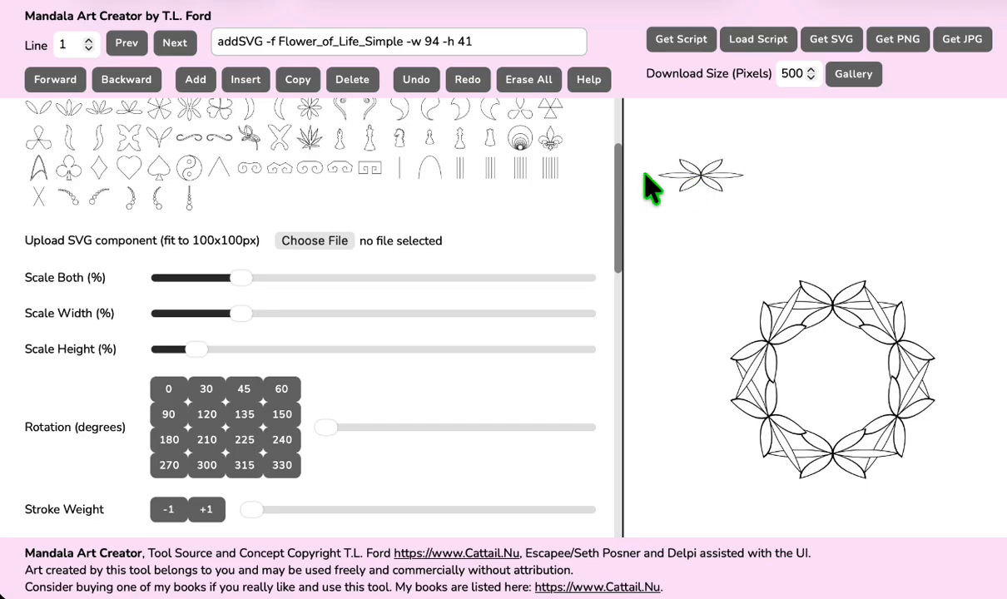
# Try out flower rotations of 30, 45, 60, 225, 210 and 68 degrees.
pyautogui.click(208, 390)
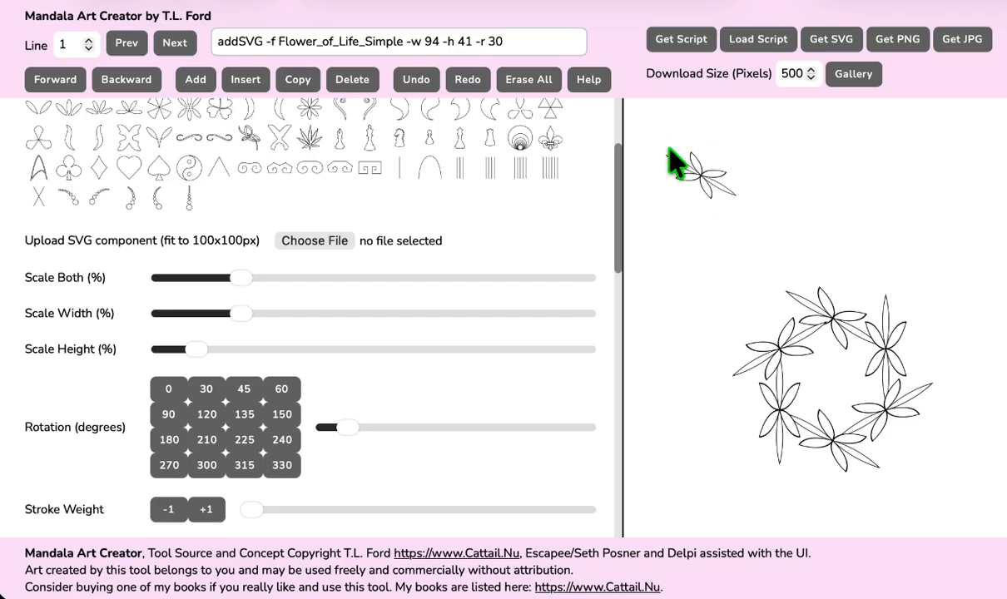
pyautogui.click(248, 393)
pyautogui.click(276, 392)
pyautogui.click(248, 442)
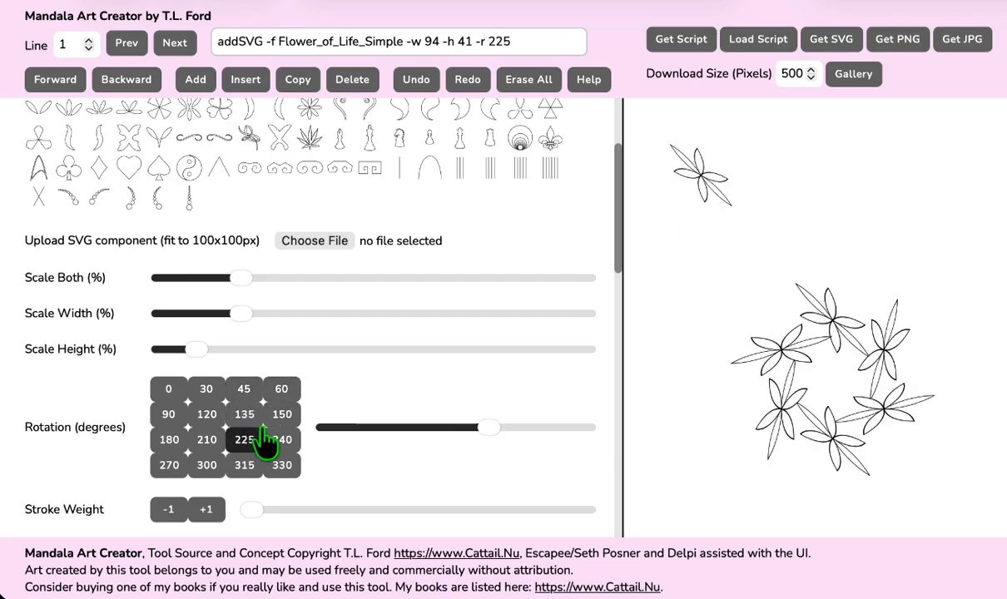
pyautogui.click(208, 441)
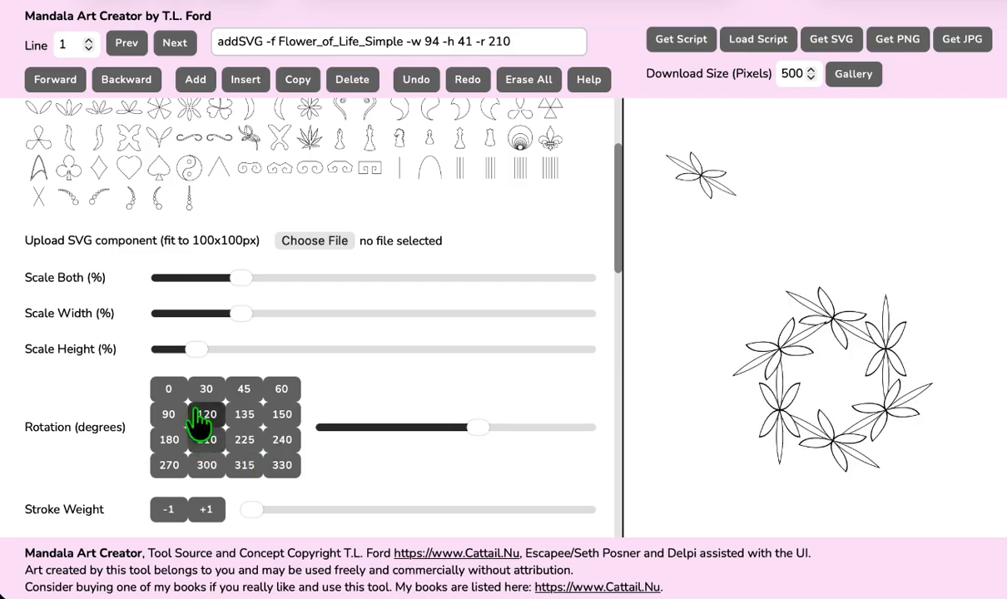
pyautogui.click(218, 391)
pyautogui.scroll(-1, 404, 412)
pyautogui.moveTo(351, 349); pyautogui.dragTo(375, 350)
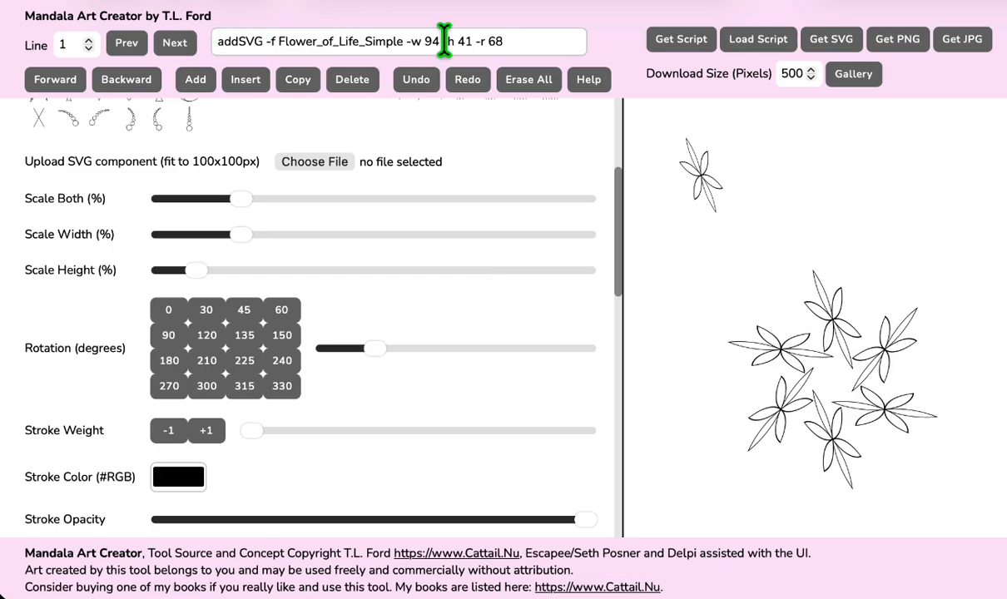
# Edit the script line directly so that the flower's rotation value is 90 degrees.
pyautogui.click(520, 42)
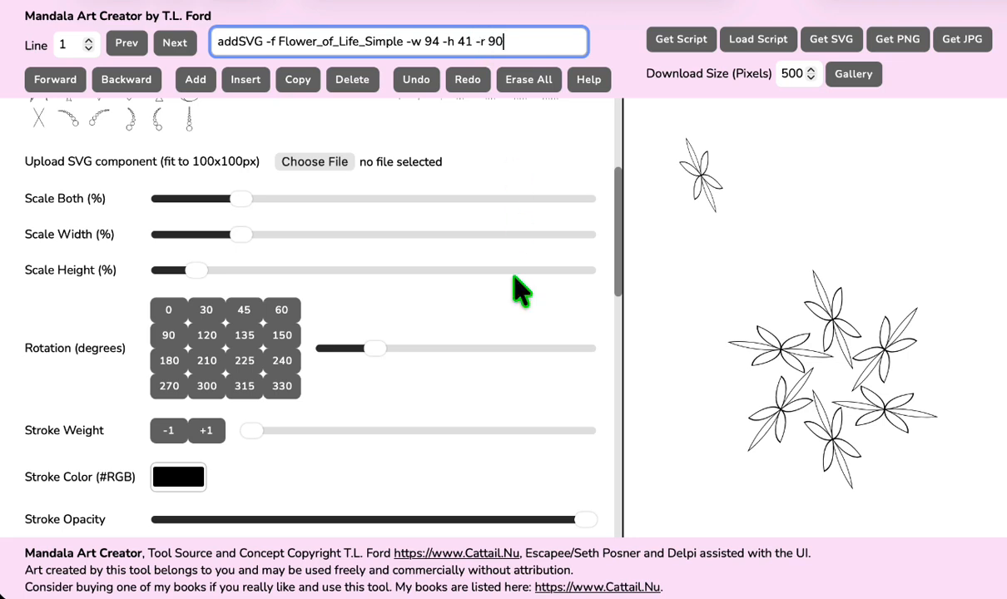
pyautogui.press('Tab')
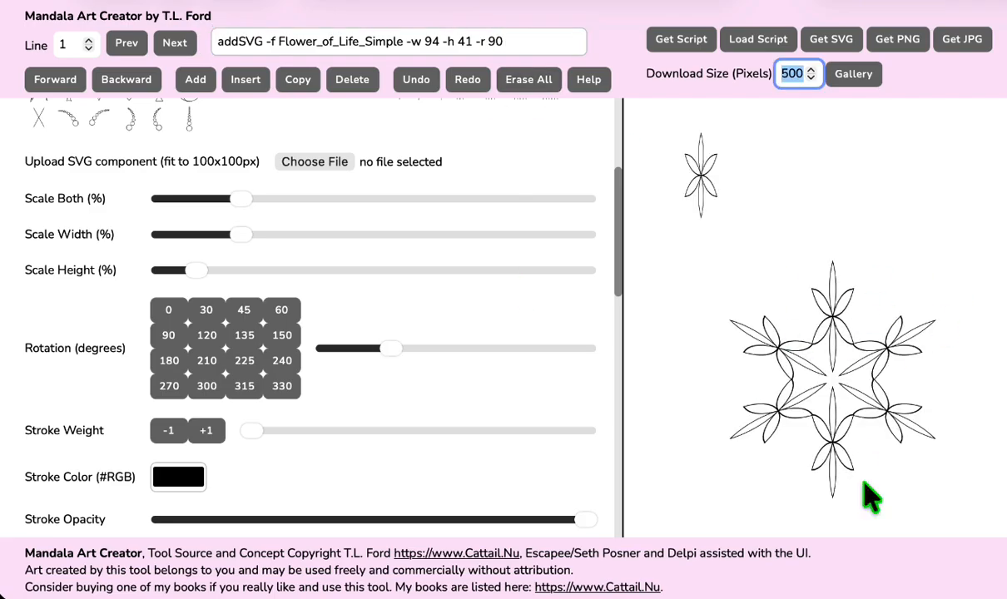
# Thicken the flower's outline, stepping the stroke weight up and back down to 3.
pyautogui.scroll(-3, 386, 427)
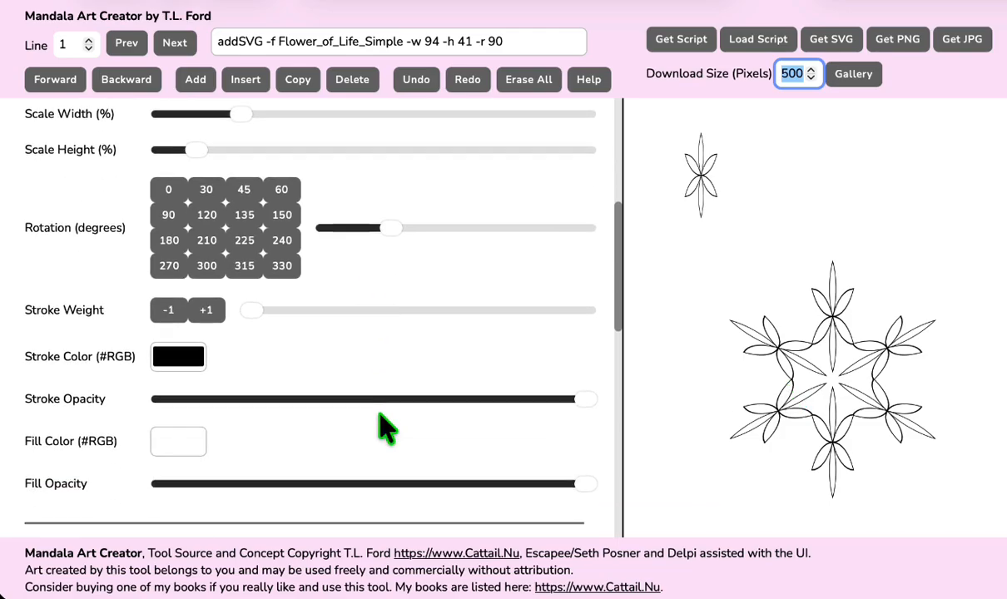
pyautogui.click(208, 312)
pyautogui.click(208, 312)
pyautogui.click(209, 312)
pyautogui.click(208, 312)
pyautogui.click(208, 312)
pyautogui.click(208, 312)
pyautogui.click(169, 311)
pyautogui.click(169, 312)
pyautogui.click(170, 311)
pyautogui.click(170, 311)
# Set the flower's stroke color to dark red with stroke opacity at its maximum.
pyautogui.scroll(-1, 258, 371)
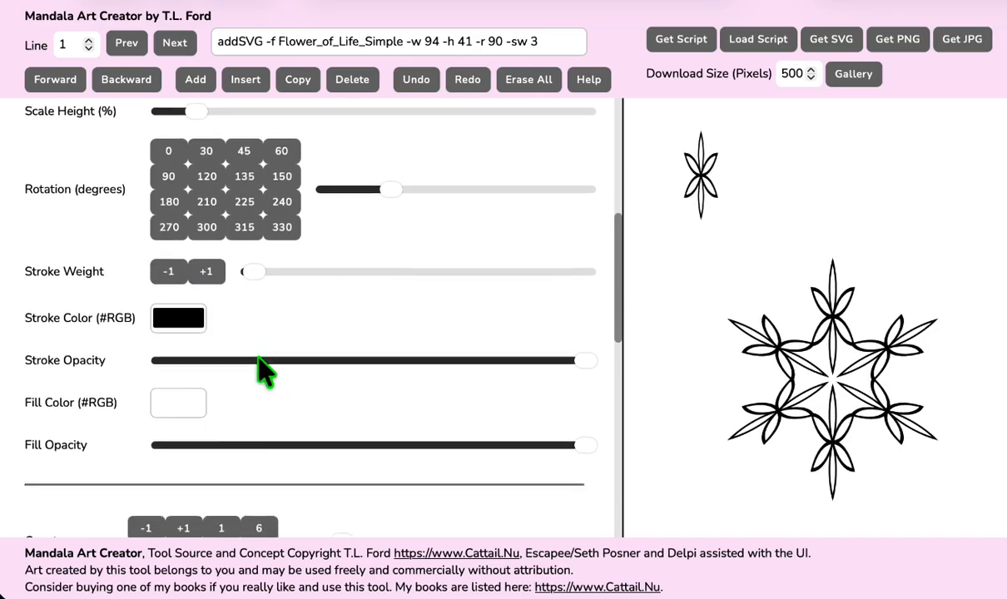
pyautogui.click(192, 324)
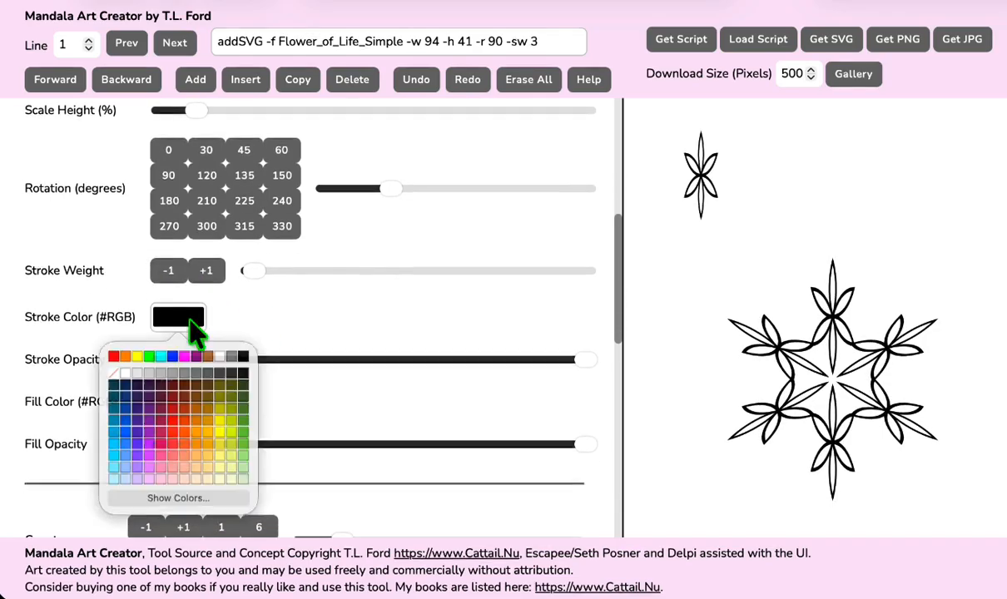
pyautogui.click(173, 418)
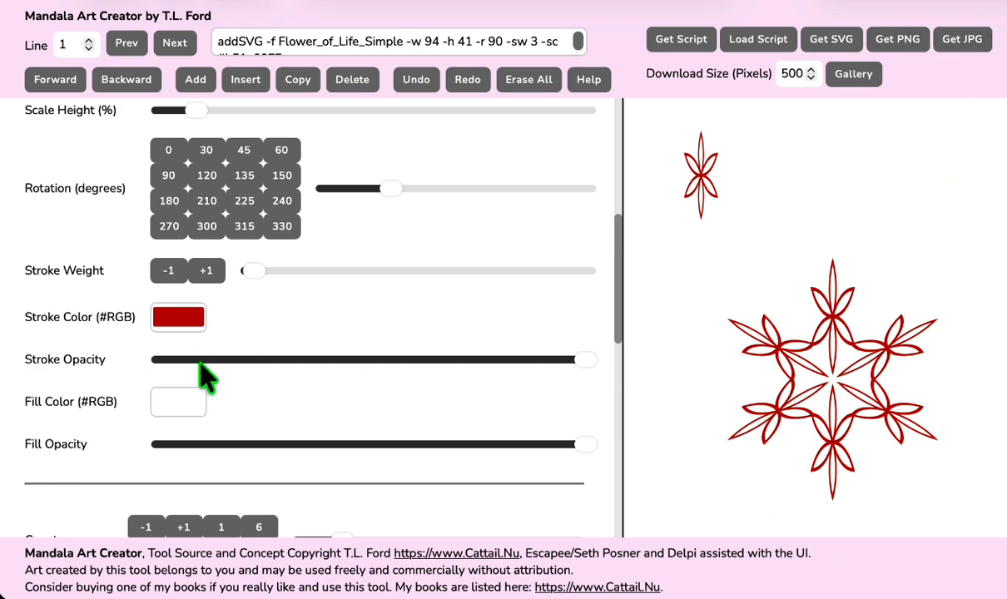
pyautogui.moveTo(553, 358)
pyautogui.mouseDown()
pyautogui.moveTo(391, 350)
pyautogui.moveTo(323, 362)
pyautogui.moveTo(659, 385)
pyautogui.mouseUp()
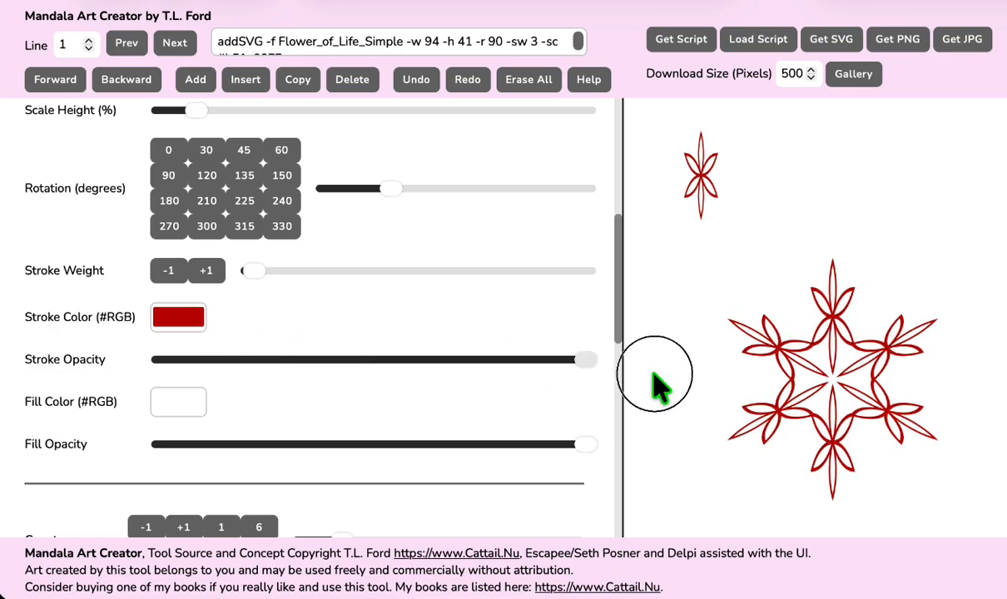
# Fill the flower with purple as a trial, and set the fill color to bright yellow-green.
pyautogui.click(175, 409)
pyautogui.click(144, 518)
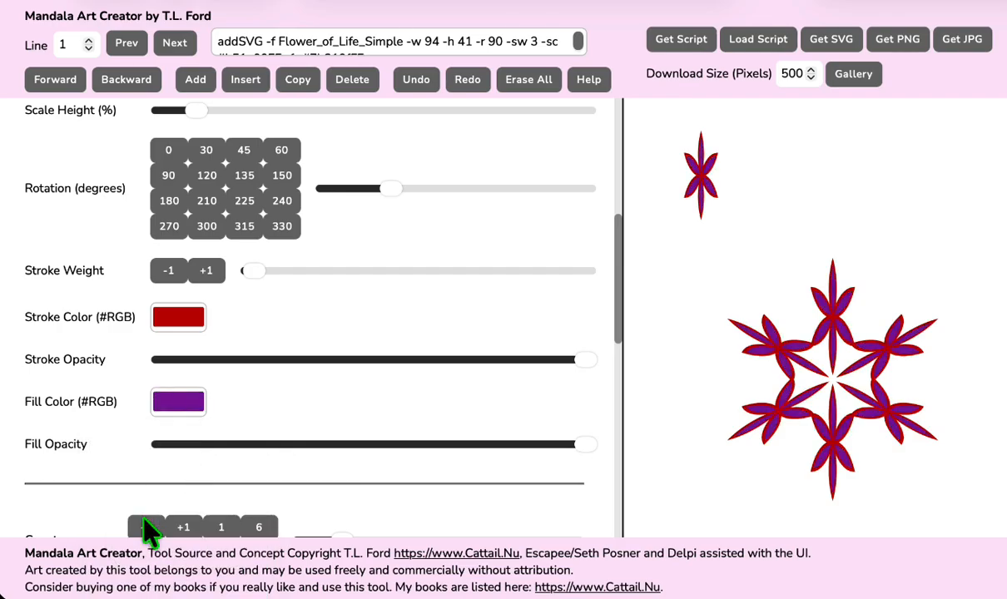
pyautogui.click(190, 411)
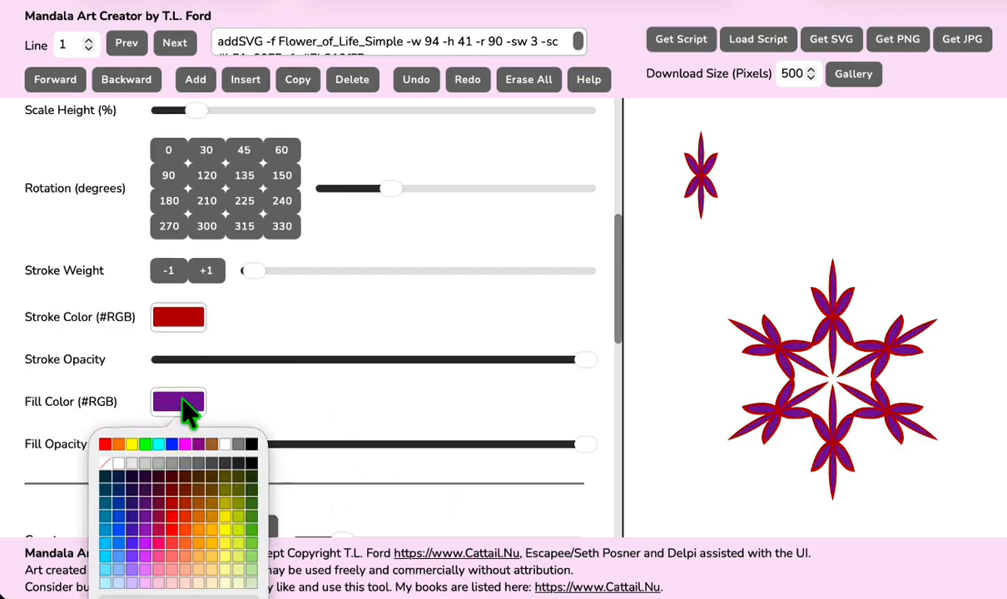
pyautogui.click(232, 546)
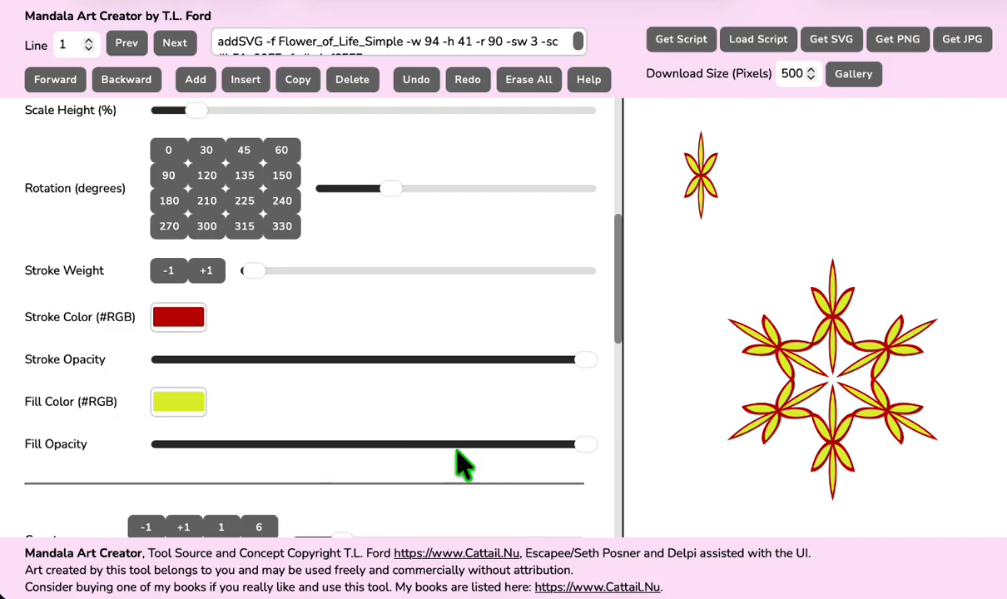
# Try a low fill opacity on the flower, and return the opacity to its maximum.
pyautogui.scroll(-3, 412, 461)
pyautogui.moveTo(586, 284); pyautogui.dragTo(238, 277)
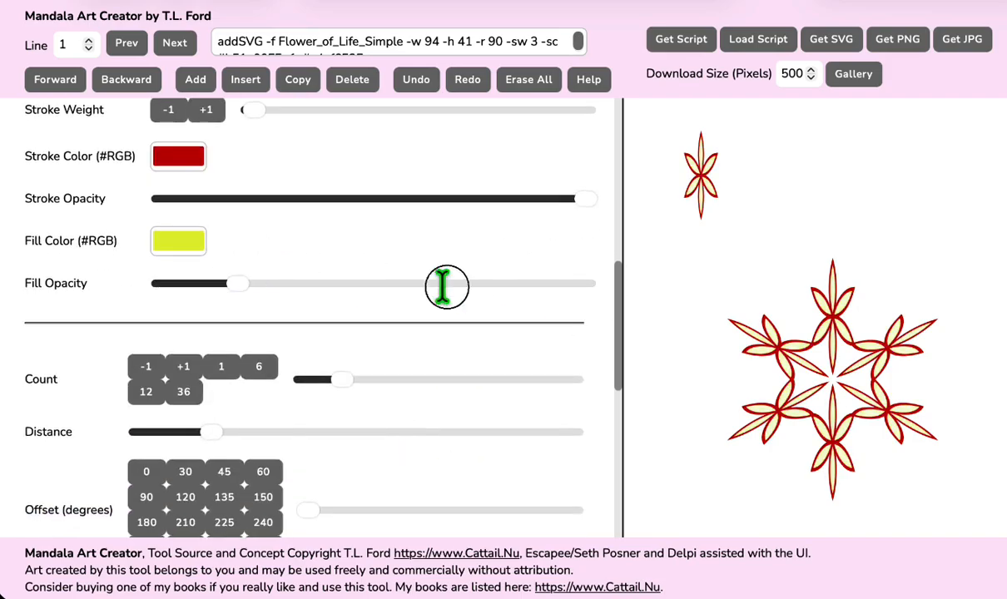
pyautogui.moveTo(236, 283); pyautogui.dragTo(596, 291)
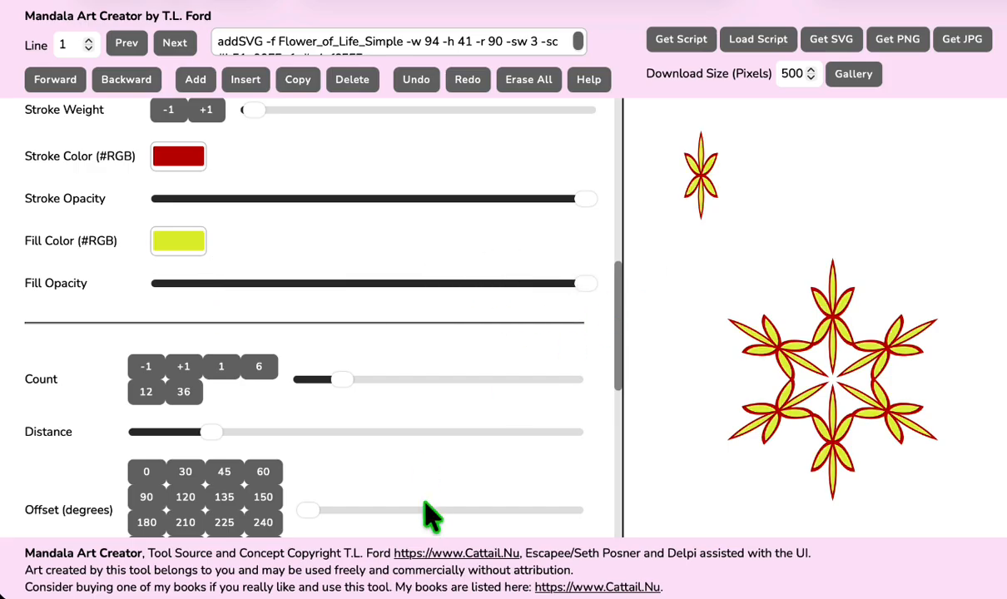
# Try different copy counts for the flower ring, including the 36 and 12 presets.
pyautogui.scroll(-1, 428, 516)
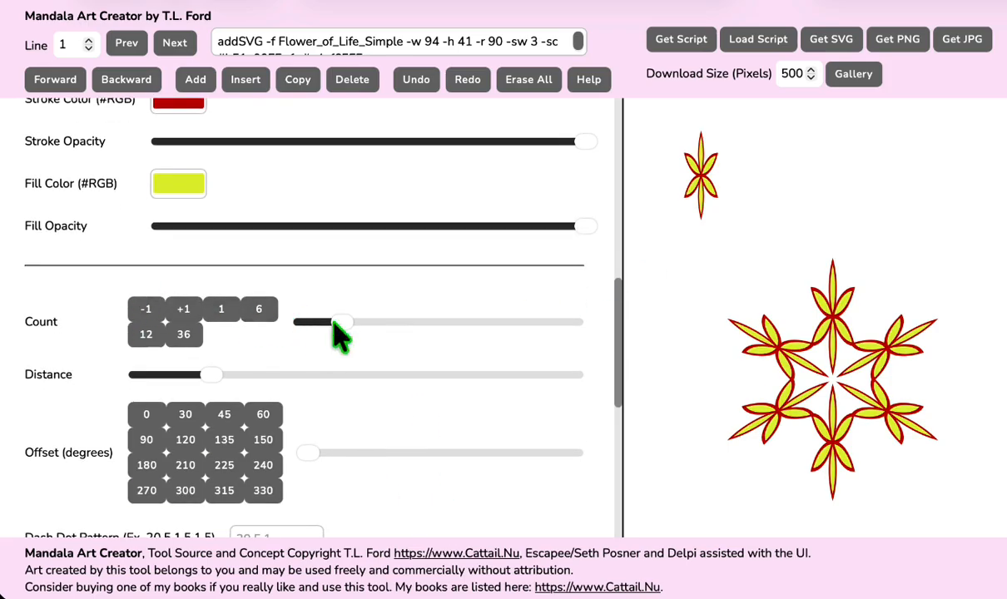
pyautogui.moveTo(341, 322); pyautogui.dragTo(461, 333)
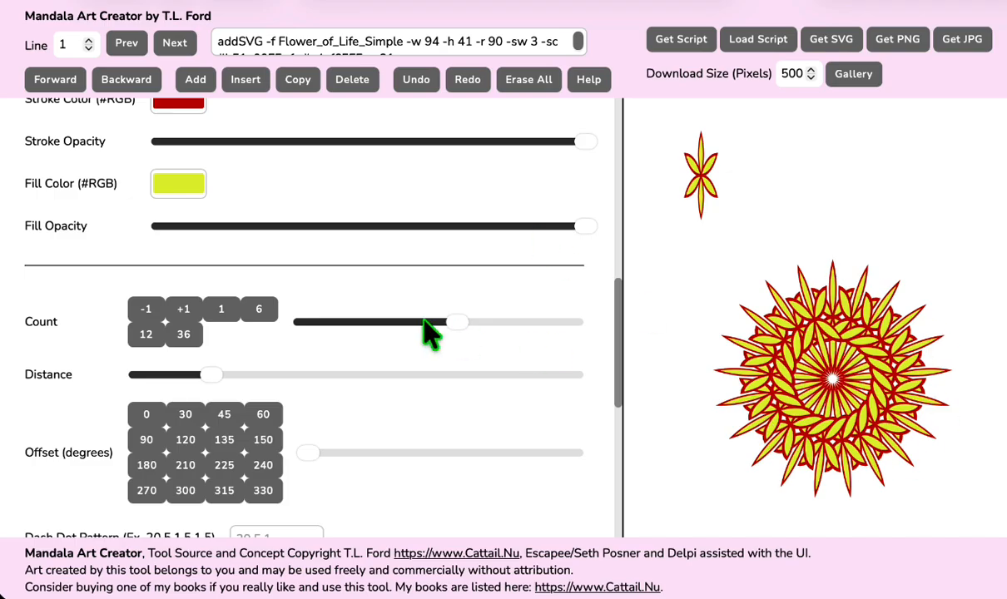
pyautogui.moveTo(453, 326); pyautogui.dragTo(341, 325)
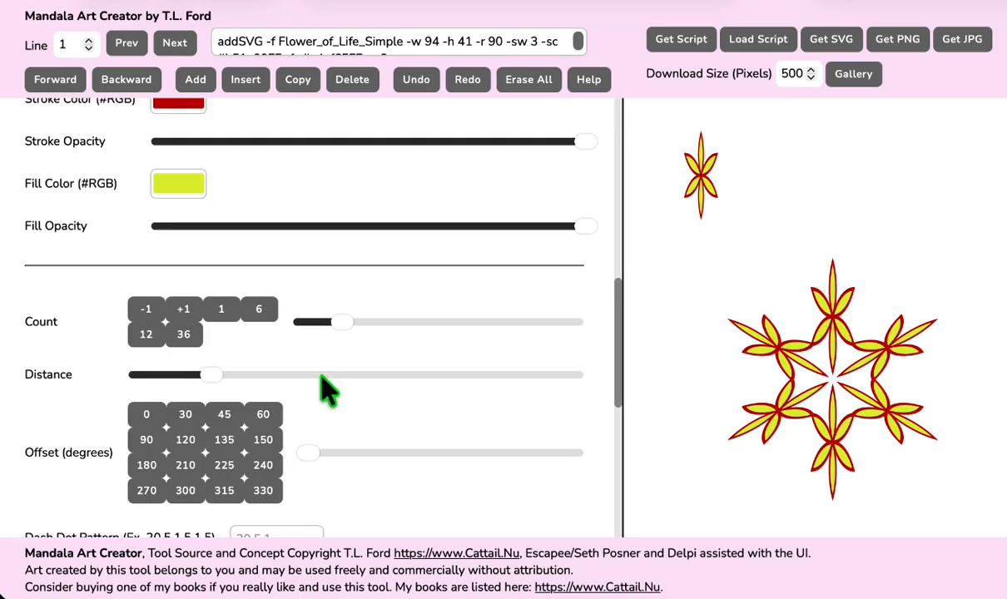
pyautogui.click(191, 343)
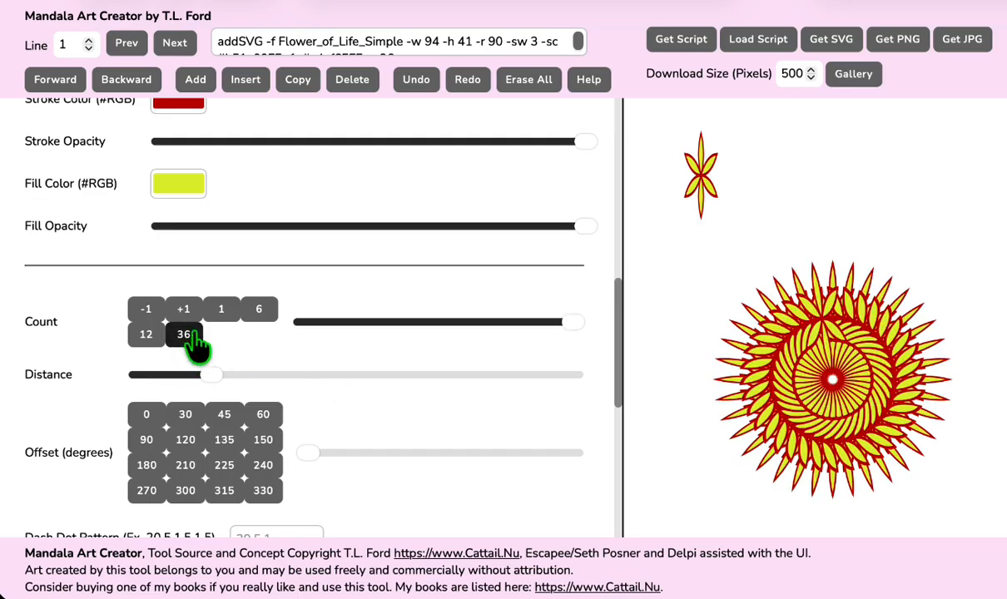
pyautogui.click(150, 345)
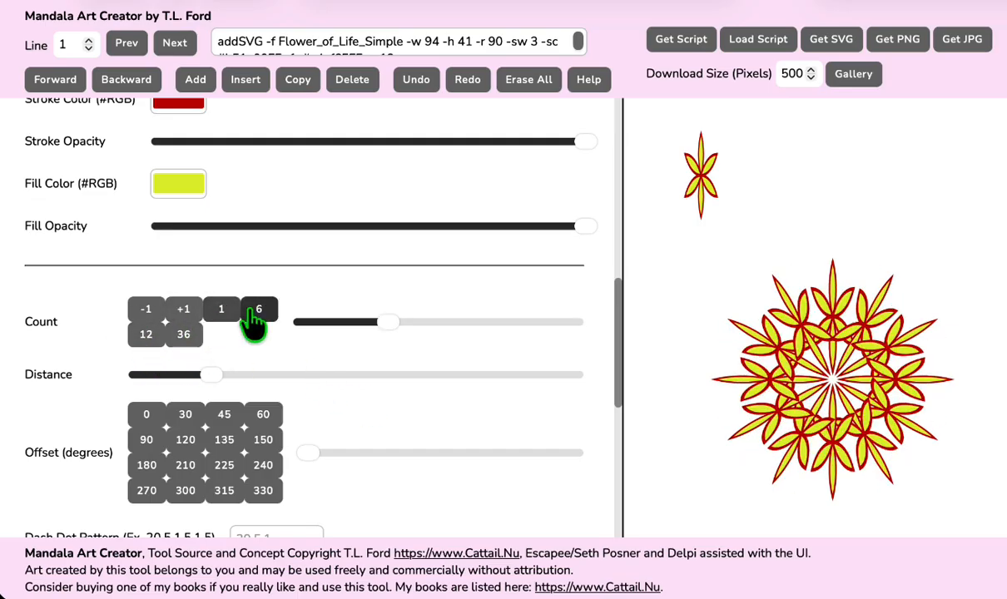
# Set the ring's copy count to 6 and raise it one at a time to 12.
pyautogui.click(254, 317)
pyautogui.click(185, 320)
pyautogui.click(185, 321)
pyautogui.click(186, 322)
pyautogui.click(187, 323)
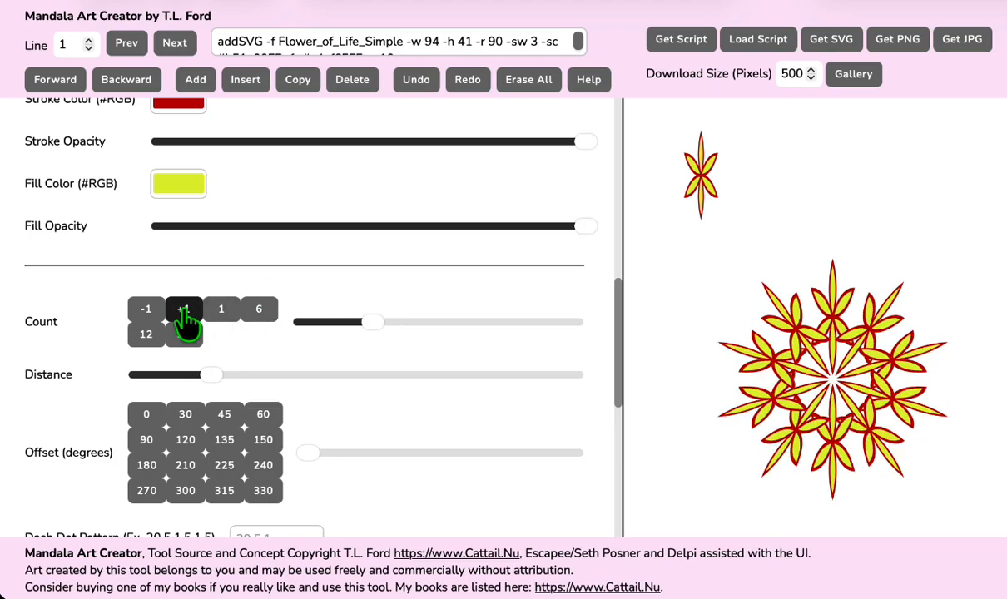
pyautogui.click(185, 321)
pyautogui.click(185, 321)
# Spread the flower copies outward by increasing their distance from the center to about half of the available range.
pyautogui.scroll(-2, 333, 417)
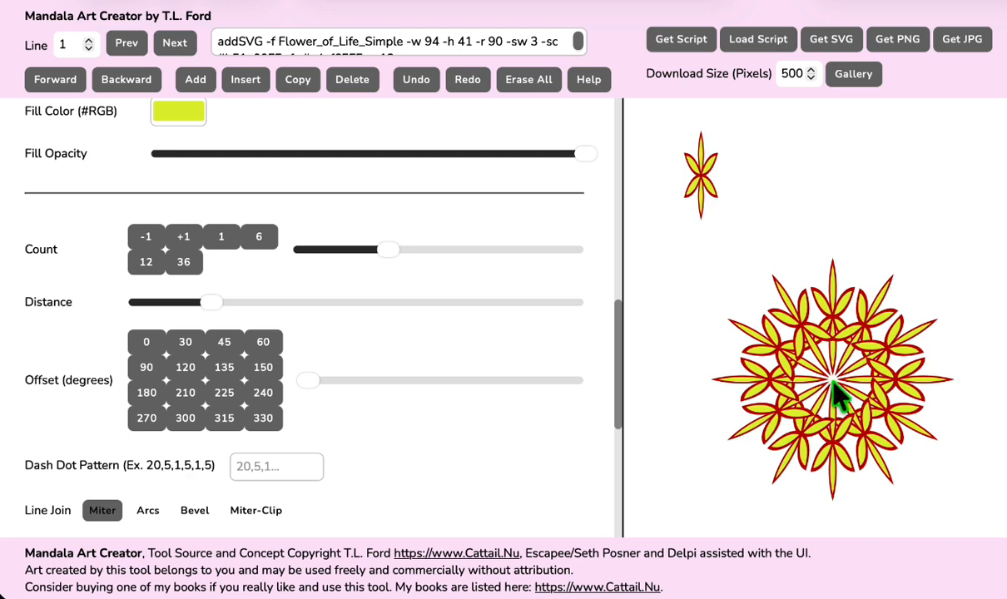
pyautogui.moveTo(220, 305); pyautogui.dragTo(351, 303)
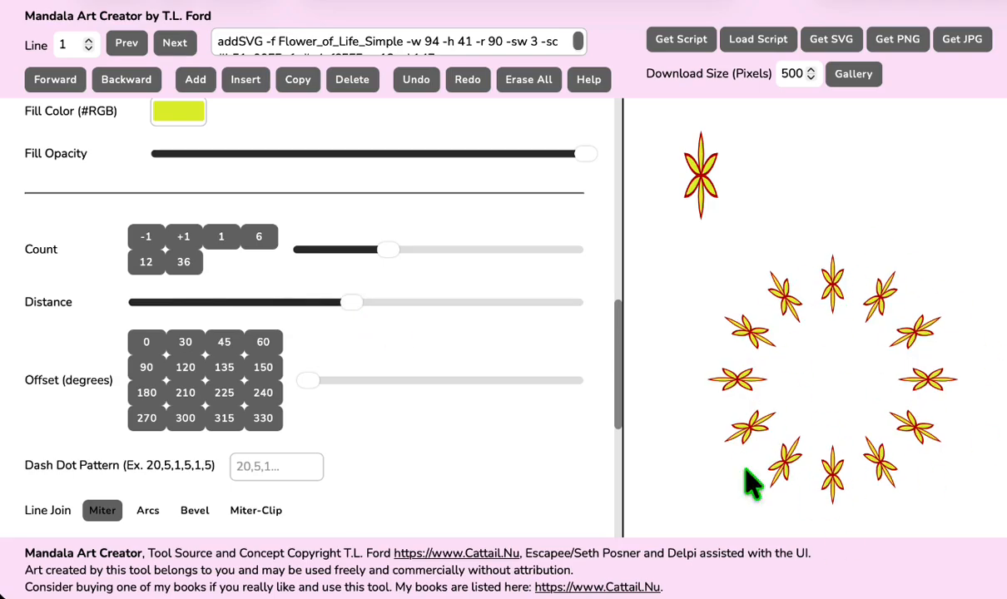
pyautogui.moveTo(348, 306)
pyautogui.mouseDown()
pyautogui.moveTo(242, 312)
pyautogui.moveTo(358, 306)
pyautogui.mouseUp()
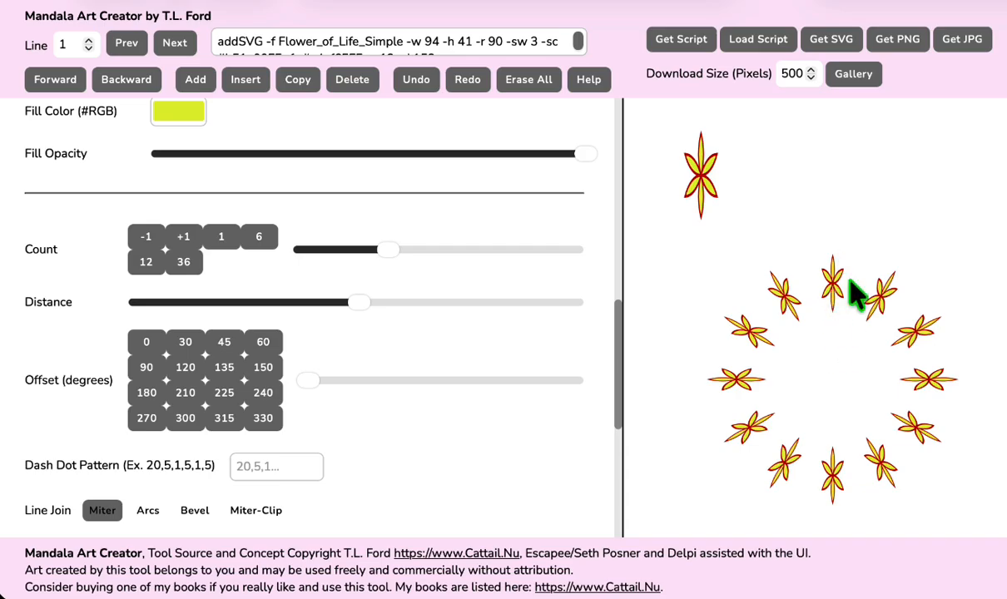
# Try a 45-degree offset on the flower ring, and set the offset back to 0 degrees.
pyautogui.click(227, 344)
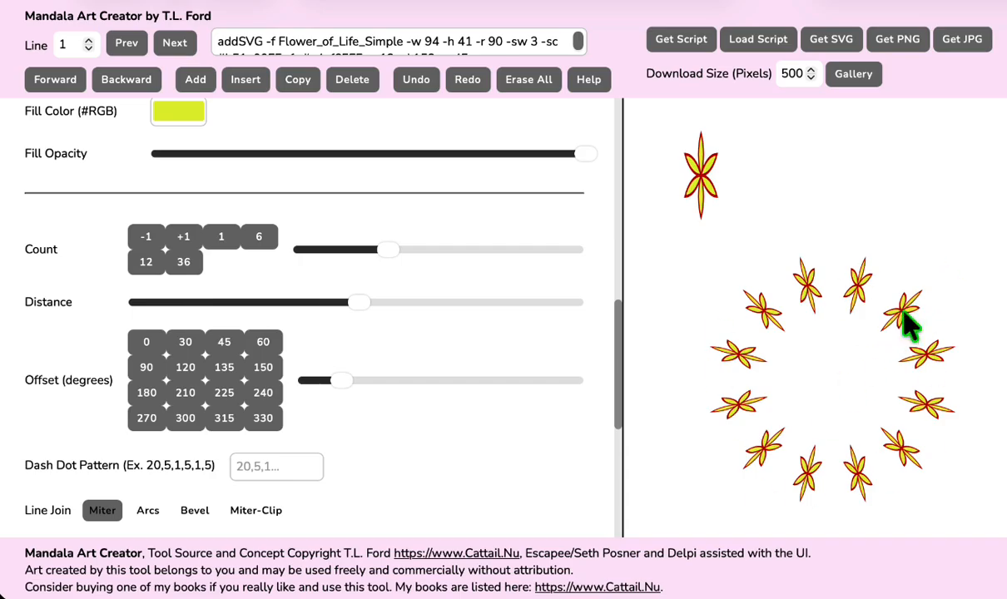
pyautogui.click(147, 342)
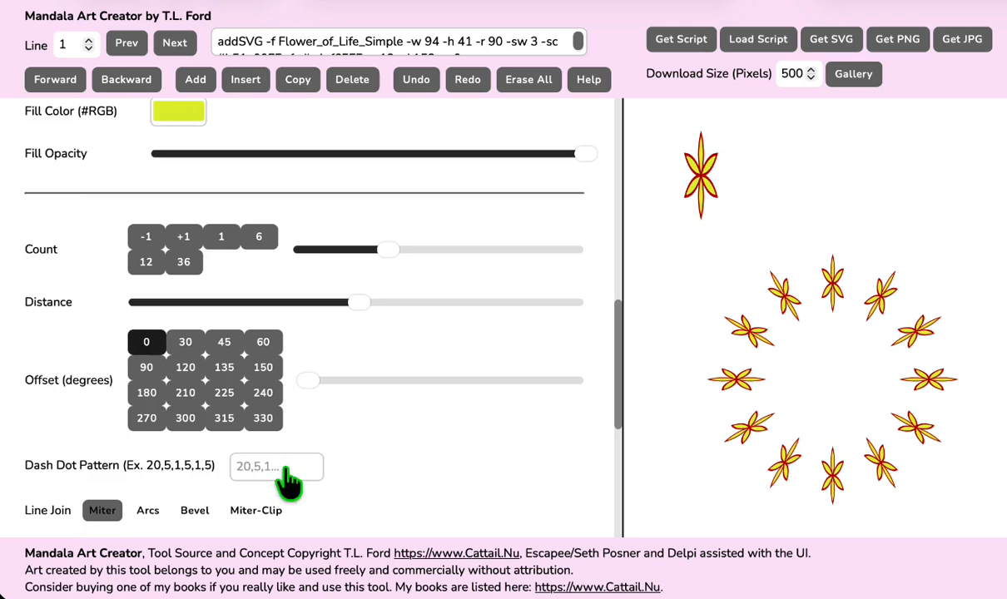
pyautogui.scroll(-1, 287, 481)
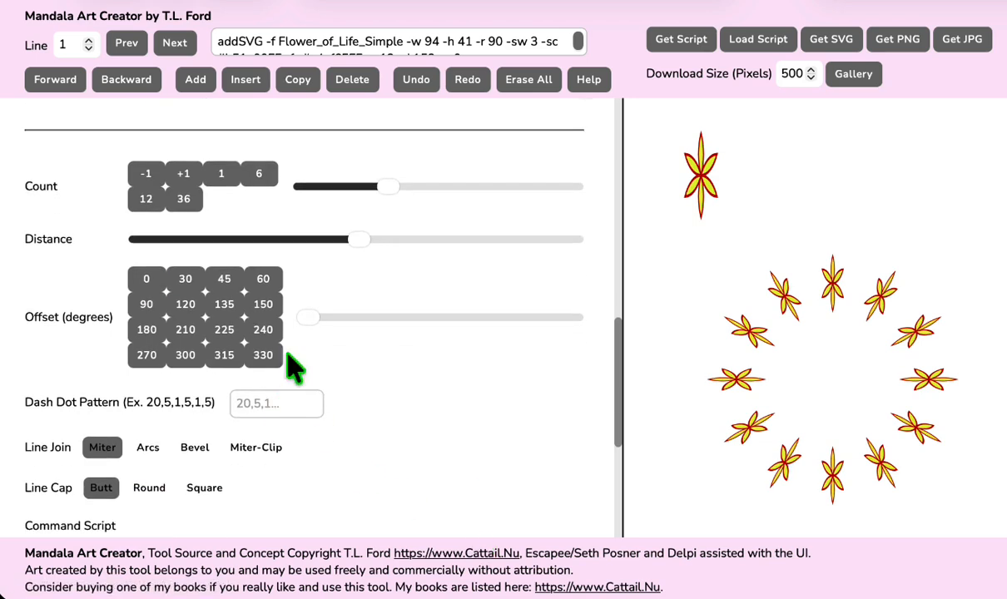
# Reduce the flower to a single copy and give its outline a 1,1 dash pattern.
pyautogui.click(221, 175)
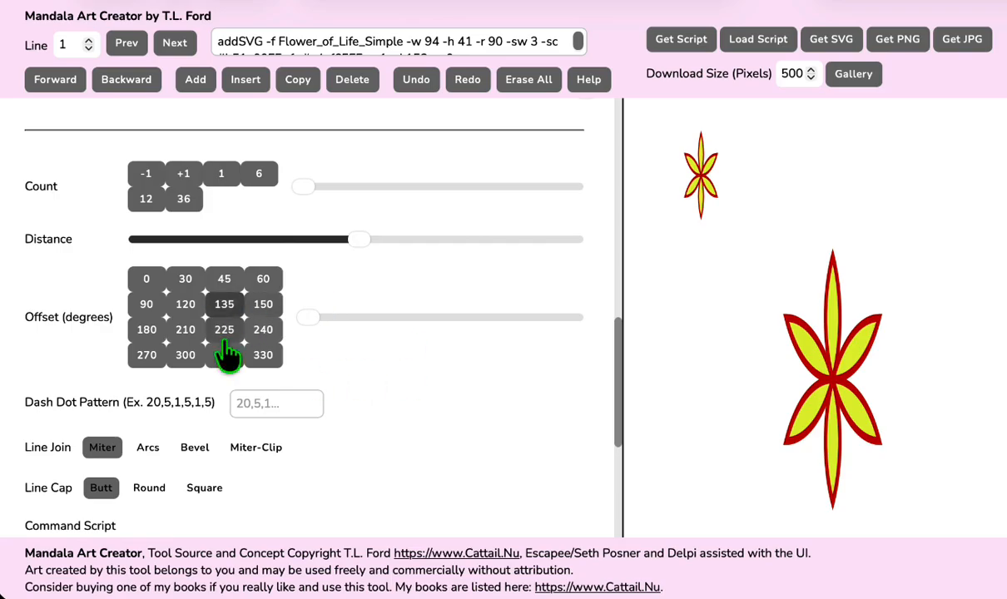
pyautogui.click(249, 404)
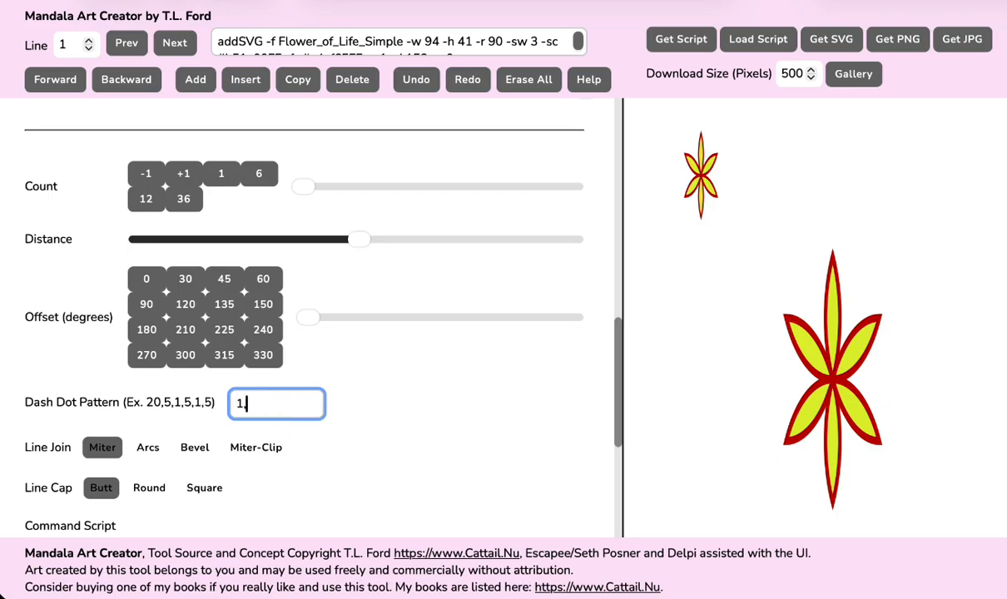
pyautogui.press('Tab')
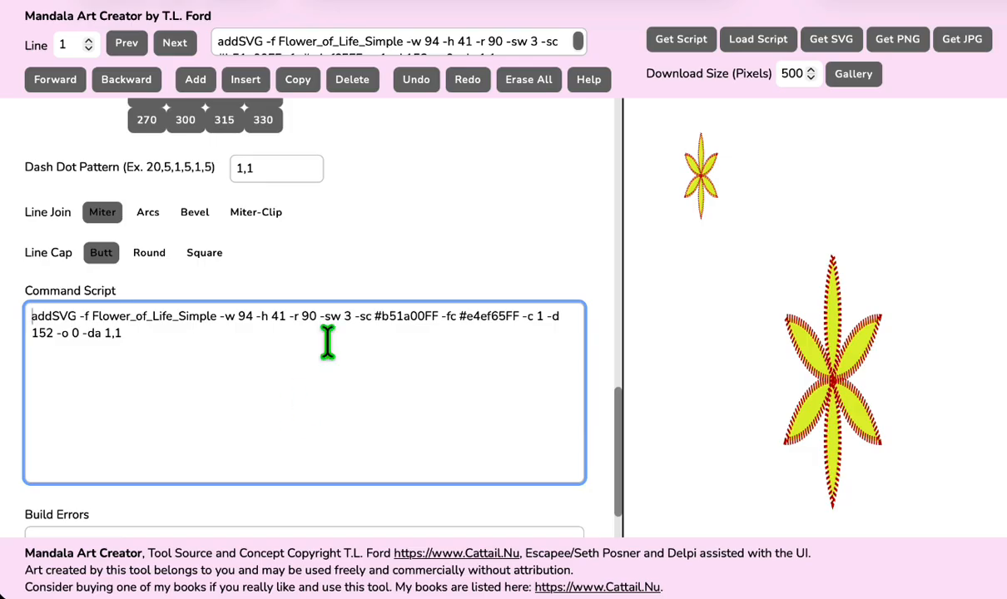
# Extend the flower's dash pattern to 1,1,3,1.
pyautogui.scroll(3, 303, 396)
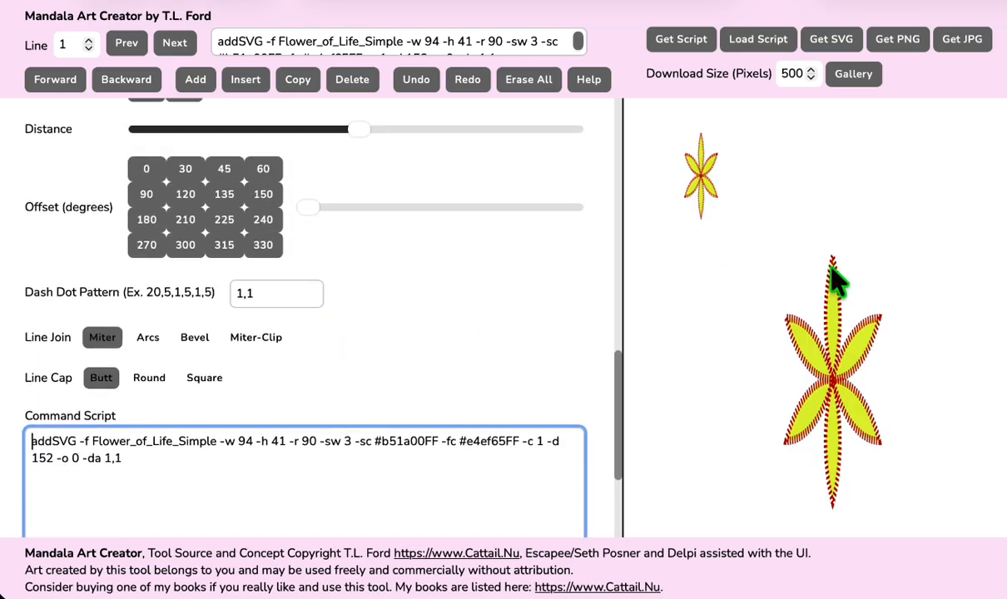
pyautogui.click(275, 294)
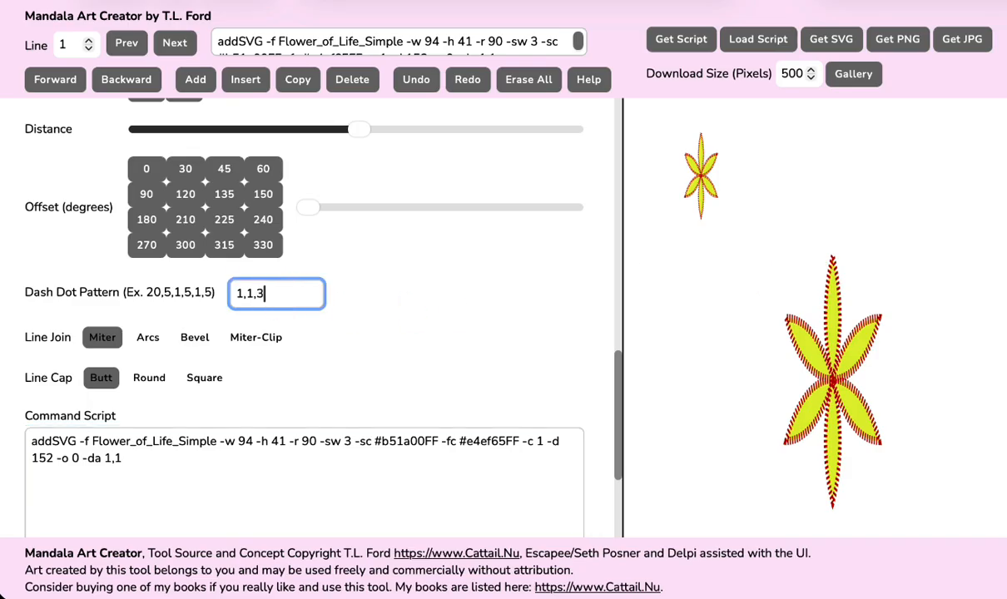
pyautogui.write(',3,1')
pyautogui.press('Tab')
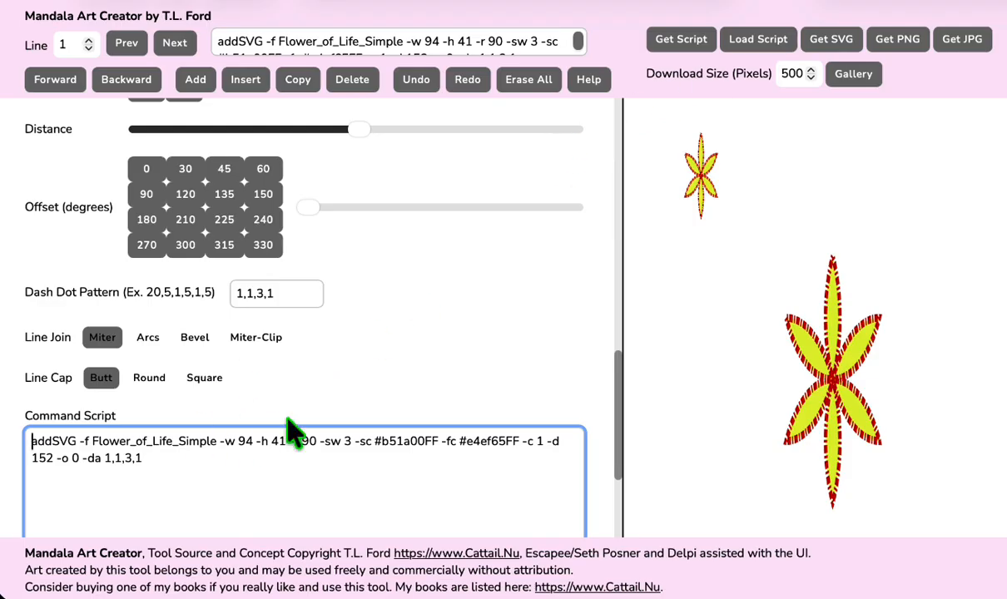
# Add a circle as a second line in the command script with "addSVG -f Shape_Circle -c 1".
pyautogui.scroll(-2, 366, 358)
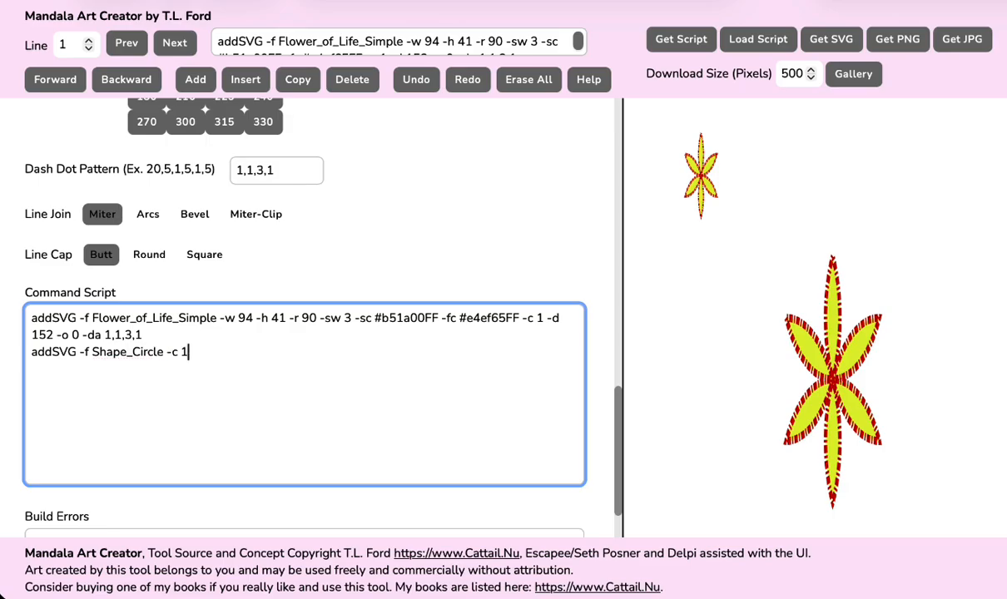
pyautogui.press('Tab')
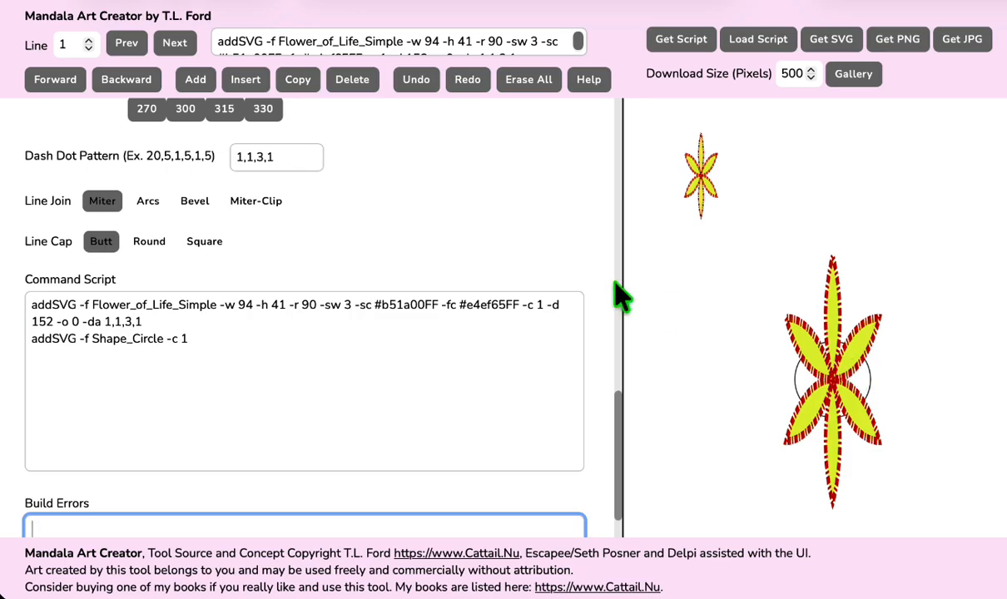
# Try different scale settings on the flower, with its scale width well below its scale height.
pyautogui.scroll(10, 574, 259)
pyautogui.scroll(-3, 391, 367)
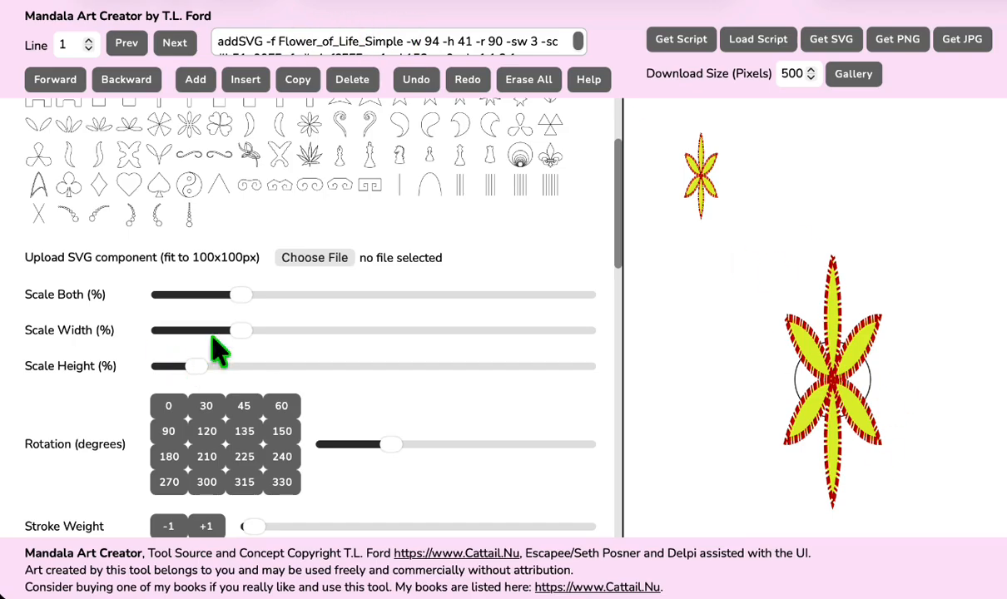
pyautogui.click(236, 301)
pyautogui.moveTo(236, 301)
pyautogui.mouseDown()
pyautogui.moveTo(310, 303)
pyautogui.moveTo(258, 306)
pyautogui.moveTo(243, 292)
pyautogui.mouseUp()
pyautogui.moveTo(243, 333); pyautogui.dragTo(208, 343)
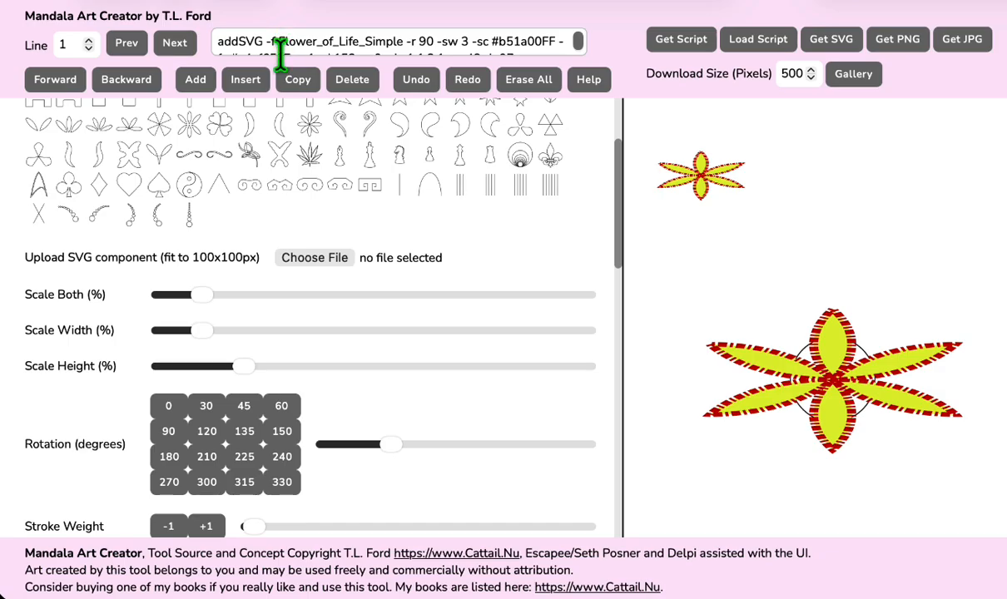
# Enlarge the circle on line 2 to a scale of 67 and raise its stroke weight to 9.
pyautogui.click(177, 45)
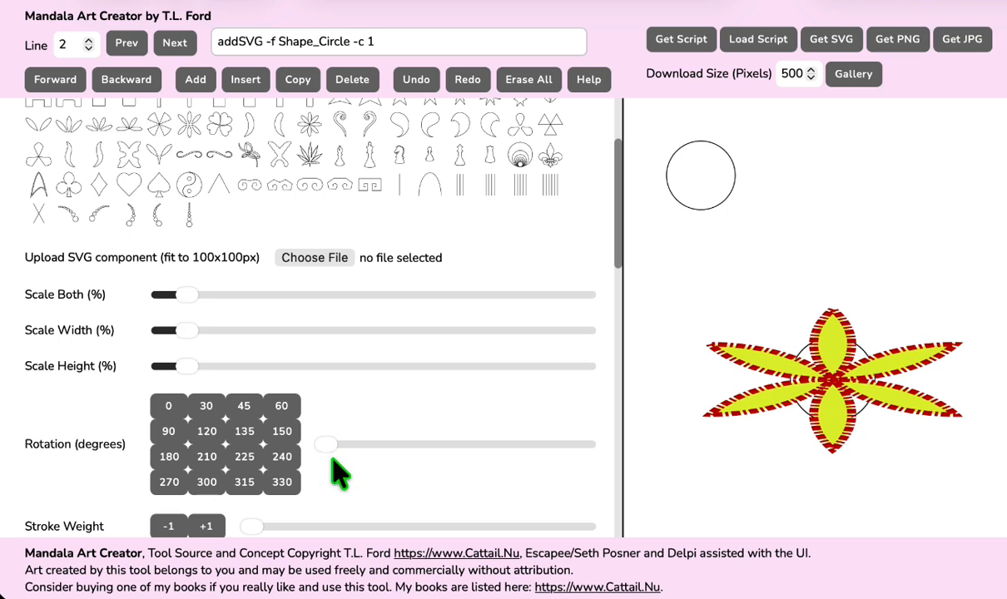
pyautogui.moveTo(188, 296); pyautogui.dragTo(225, 305)
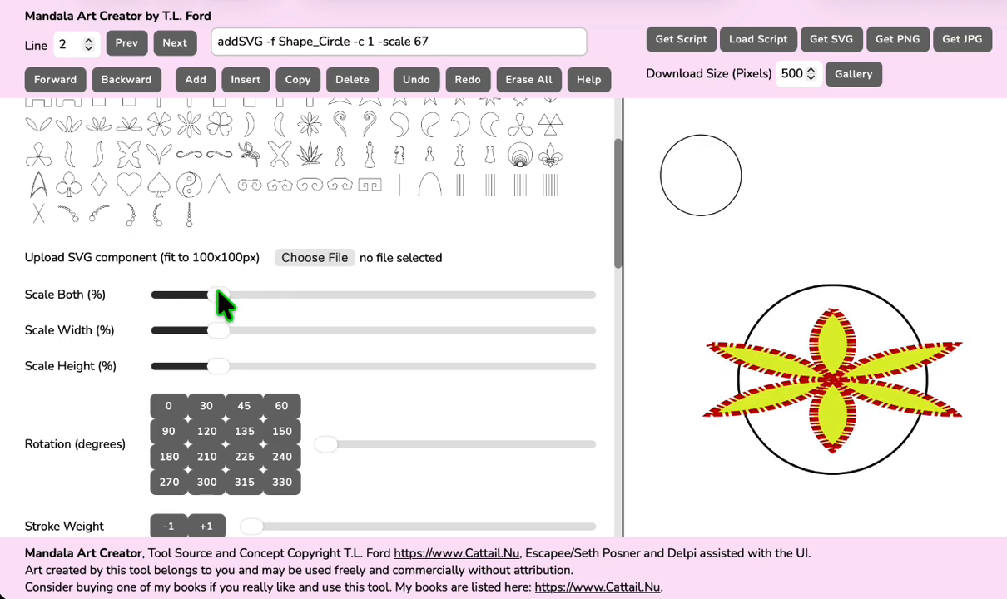
pyautogui.scroll(-2, 404, 506)
pyautogui.click(208, 460)
pyautogui.click(208, 459)
pyautogui.click(208, 460)
pyautogui.click(208, 459)
pyautogui.click(208, 459)
pyautogui.click(208, 459)
pyautogui.click(208, 460)
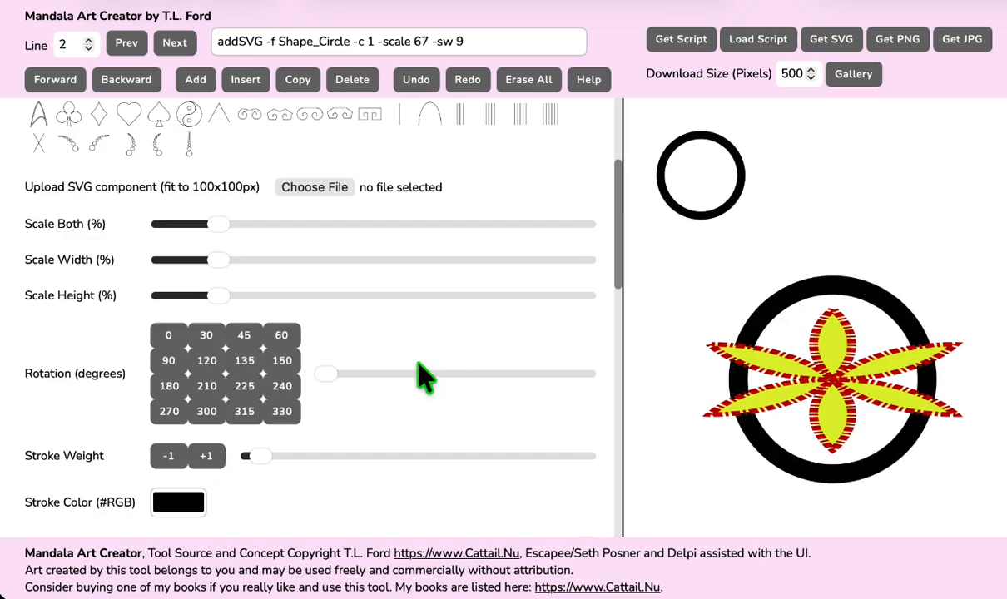
# Arrange the flower on line 1 as a ring of 6 copies with a distance of 35.
pyautogui.scroll(5, 420, 366)
pyautogui.click(127, 44)
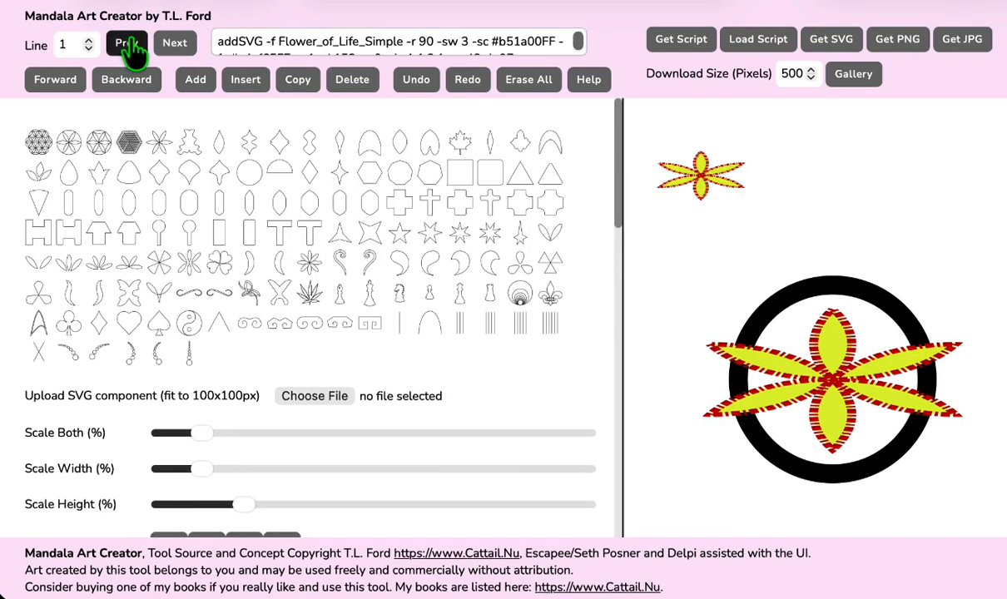
pyautogui.scroll(-2, 446, 408)
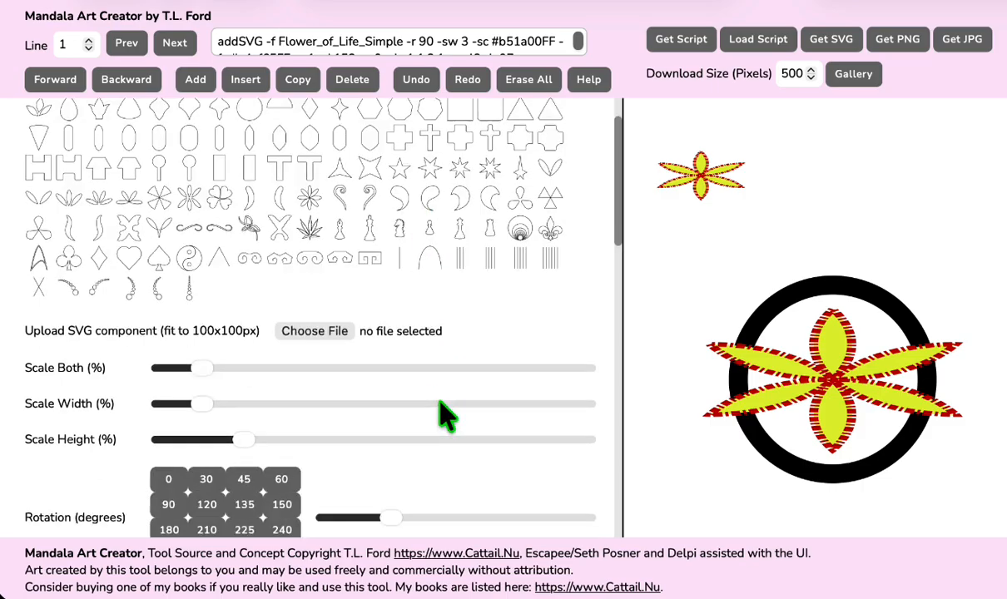
pyautogui.scroll(-12, 446, 414)
pyautogui.click(259, 404)
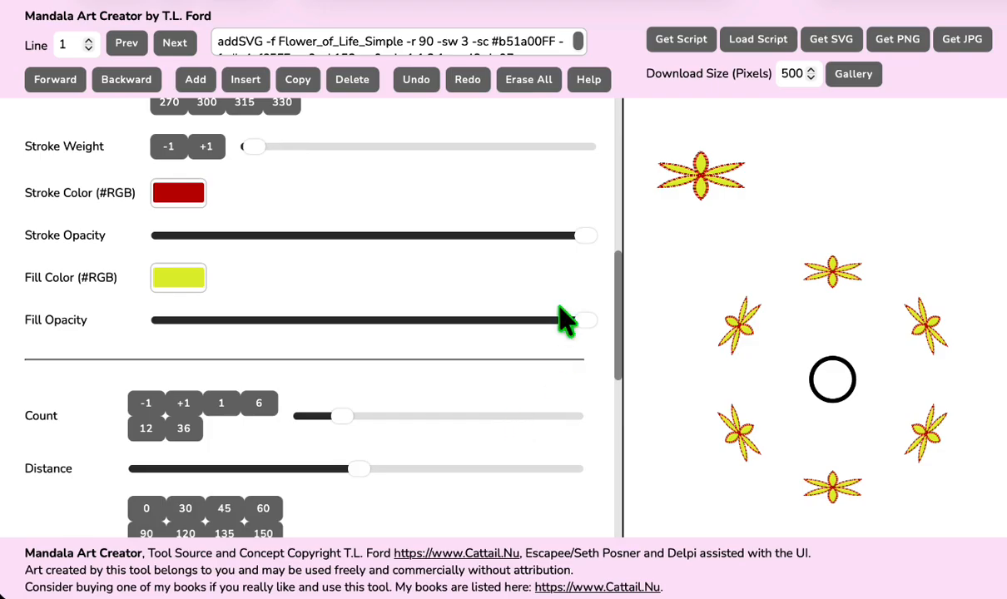
pyautogui.scroll(-1, 393, 457)
pyautogui.moveTo(353, 433); pyautogui.dragTo(196, 427)
# Scale the flowers down uniformly to 22 percent.
pyautogui.scroll(3, 545, 311)
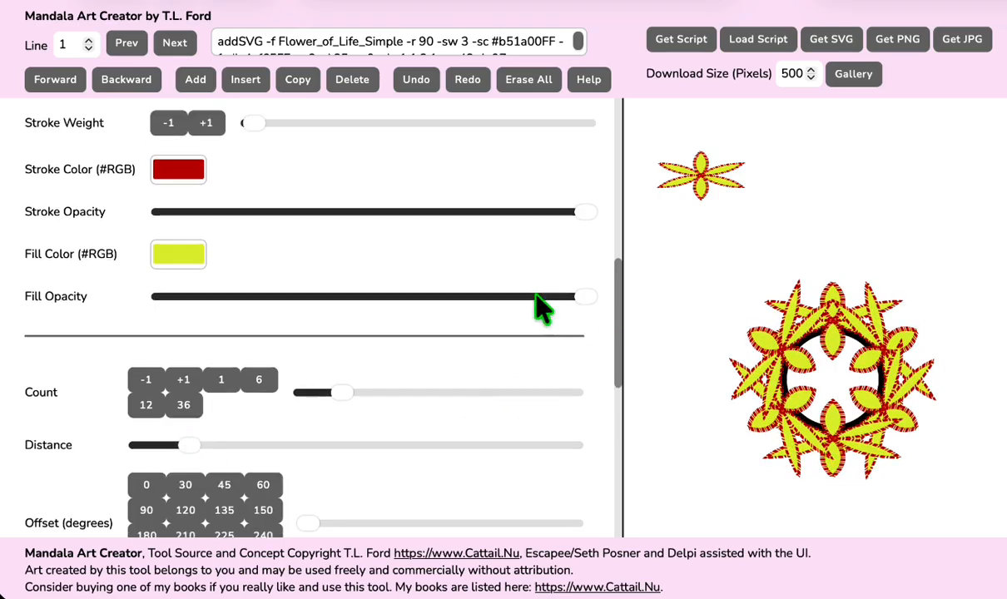
pyautogui.scroll(2, 374, 342)
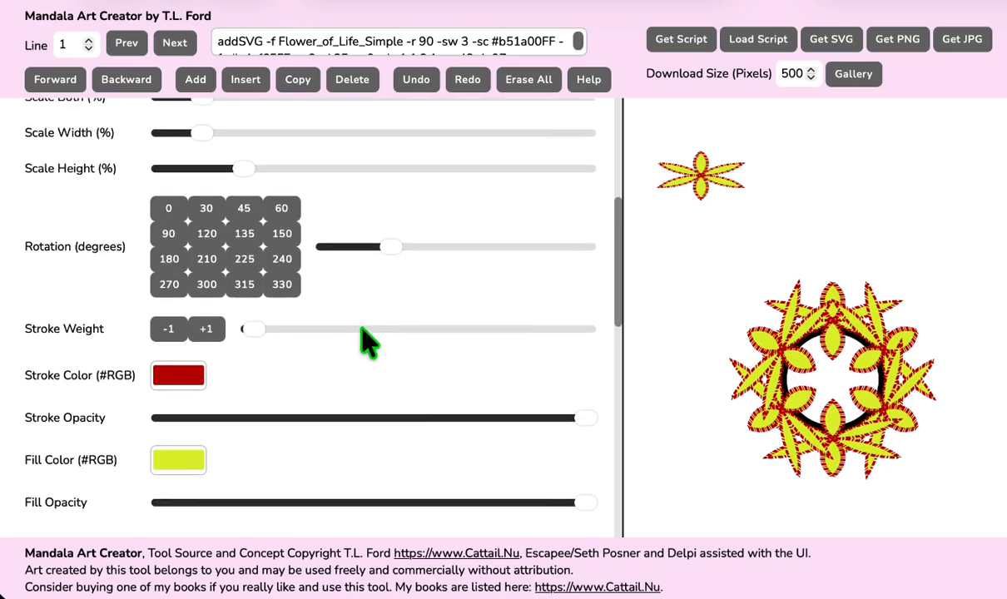
pyautogui.moveTo(199, 159); pyautogui.dragTo(179, 160)
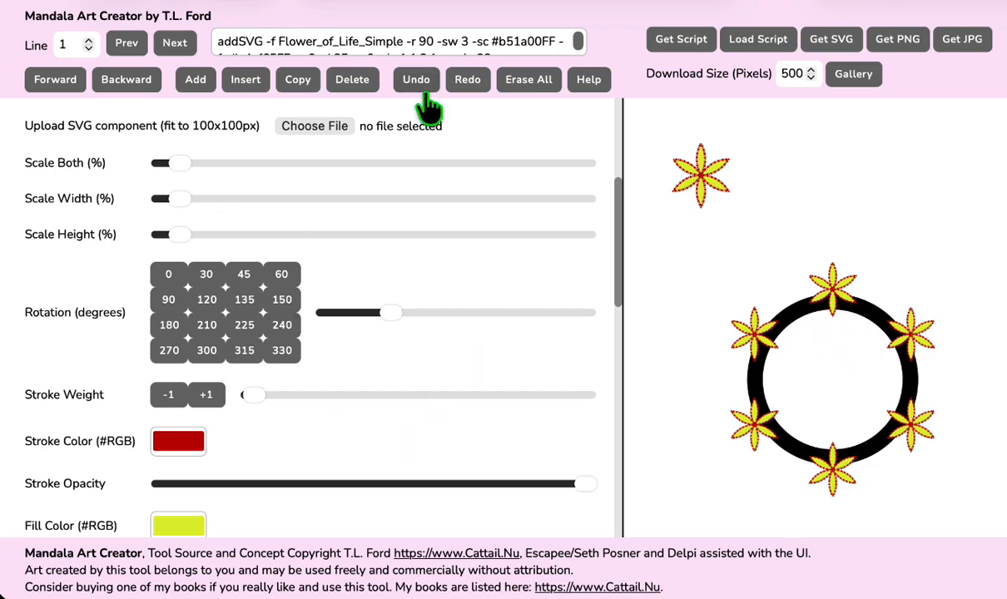
# Thicken the circle on line 2 to a stroke weight of 19.
pyautogui.click(175, 43)
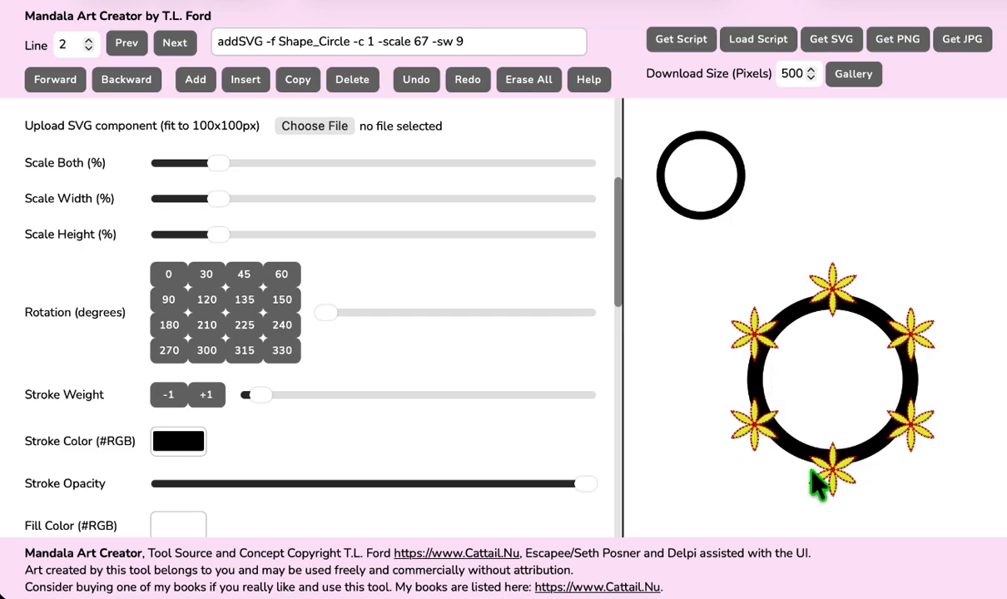
pyautogui.moveTo(256, 395)
pyautogui.mouseDown()
pyautogui.moveTo(290, 397)
pyautogui.moveTo(272, 397)
pyautogui.mouseUp()
pyautogui.click(290, 397)
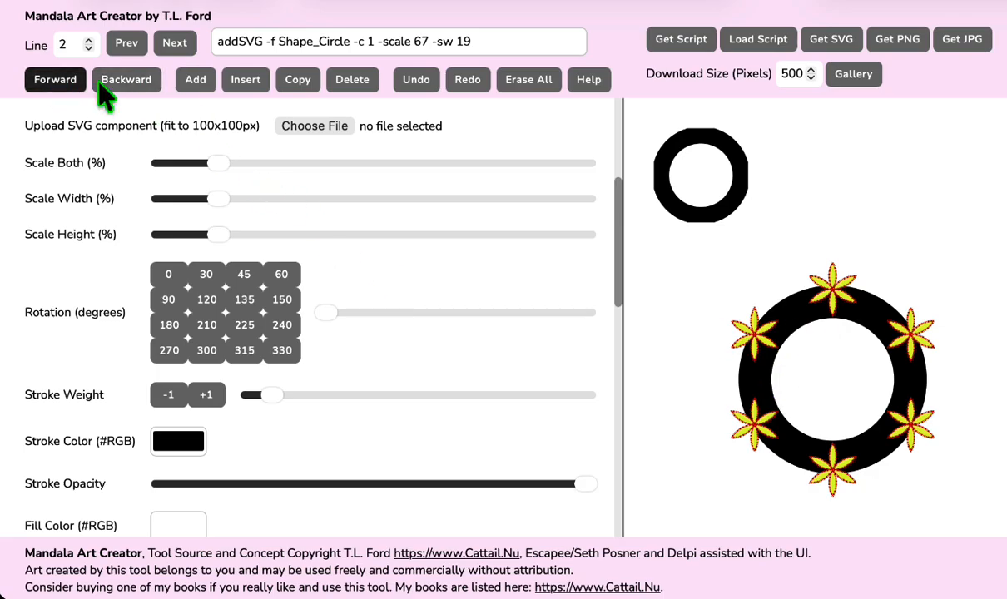
# Send the circle backward once and the flower ring backward twice, placing the flowers behind the circle.
pyautogui.click(133, 87)
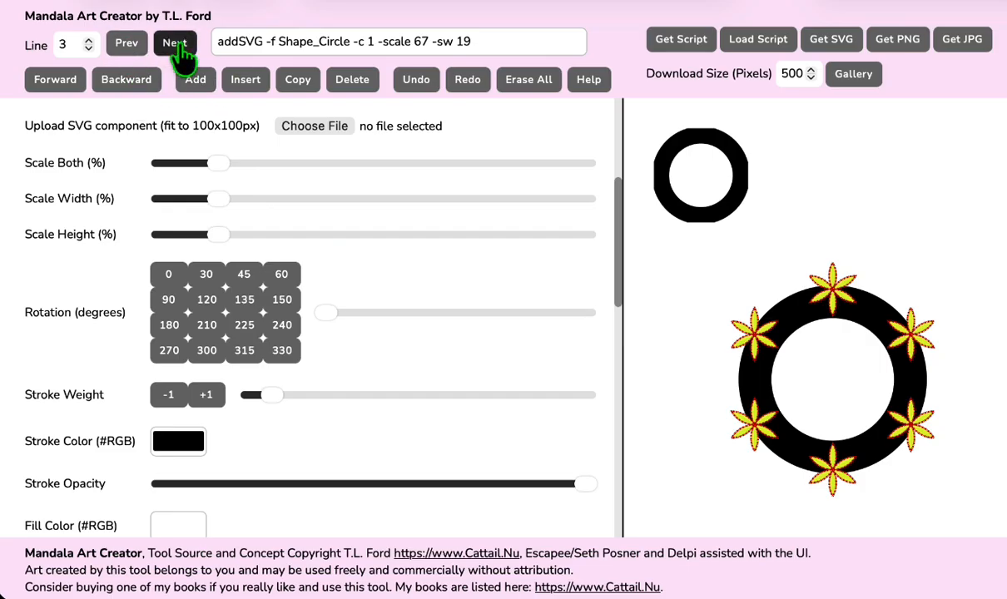
pyautogui.click(129, 46)
pyautogui.click(129, 46)
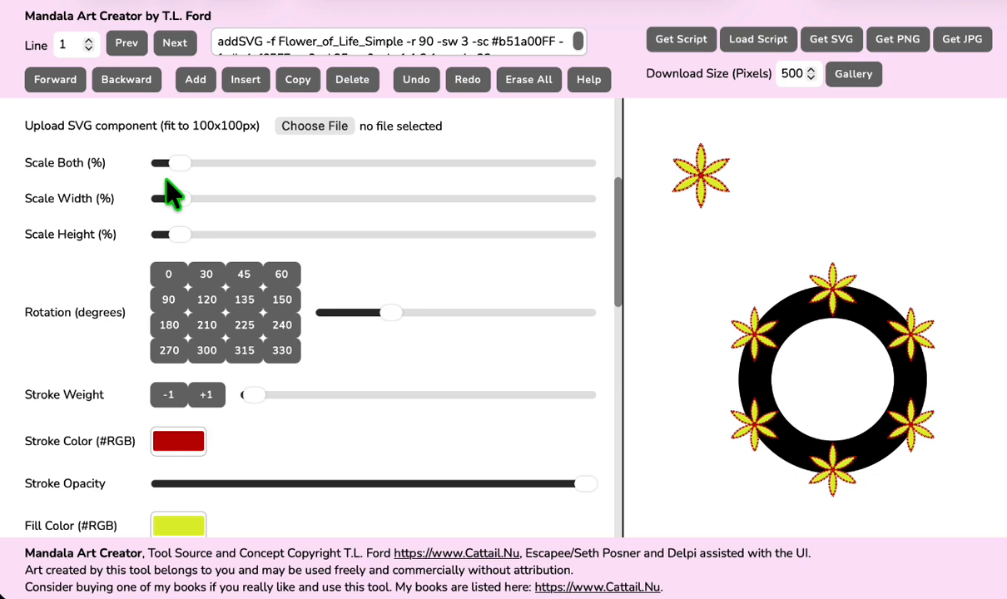
pyautogui.click(132, 83)
pyautogui.click(134, 90)
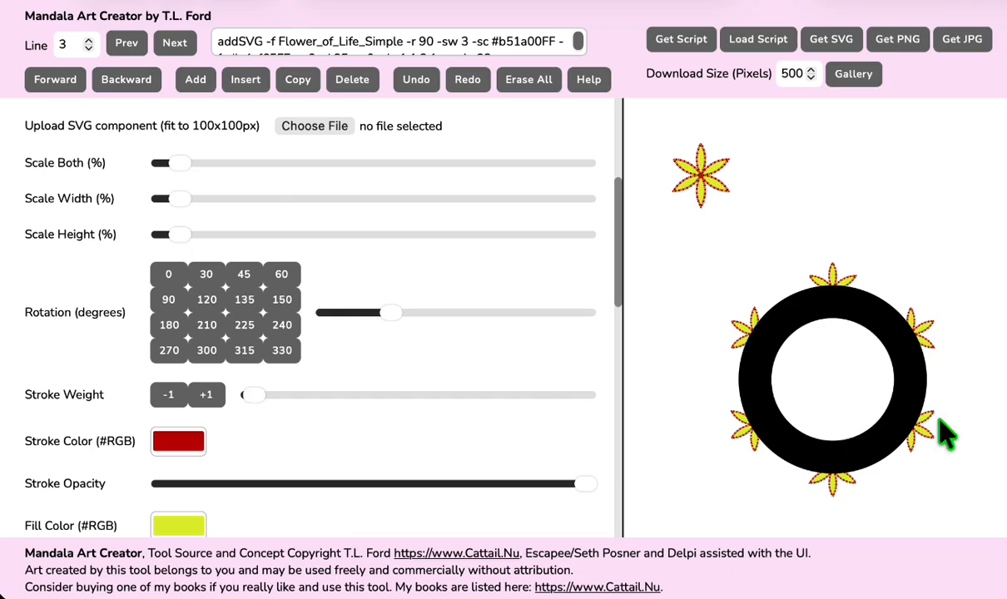
# Examine the order of the circle and flower lines in the command script.
pyautogui.scroll(-10, 445, 466)
pyautogui.click(154, 289)
pyautogui.click(83, 247)
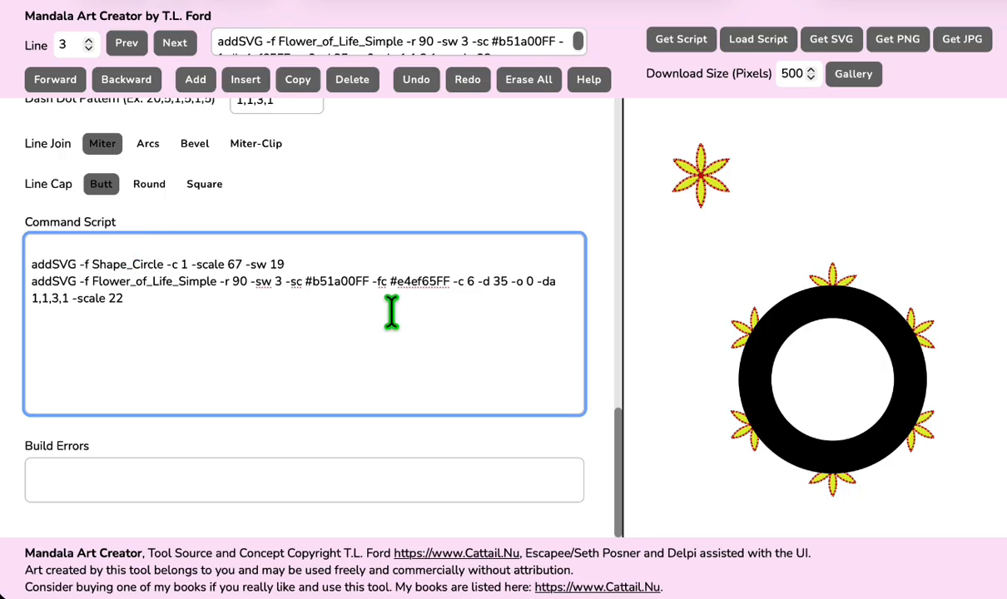
pyautogui.click(170, 292)
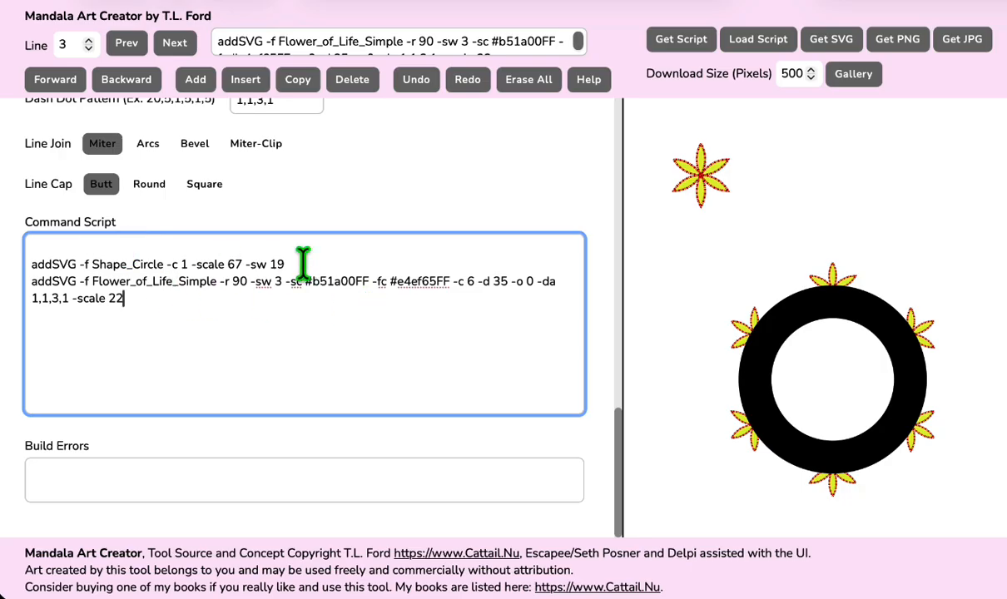
pyautogui.click(199, 283)
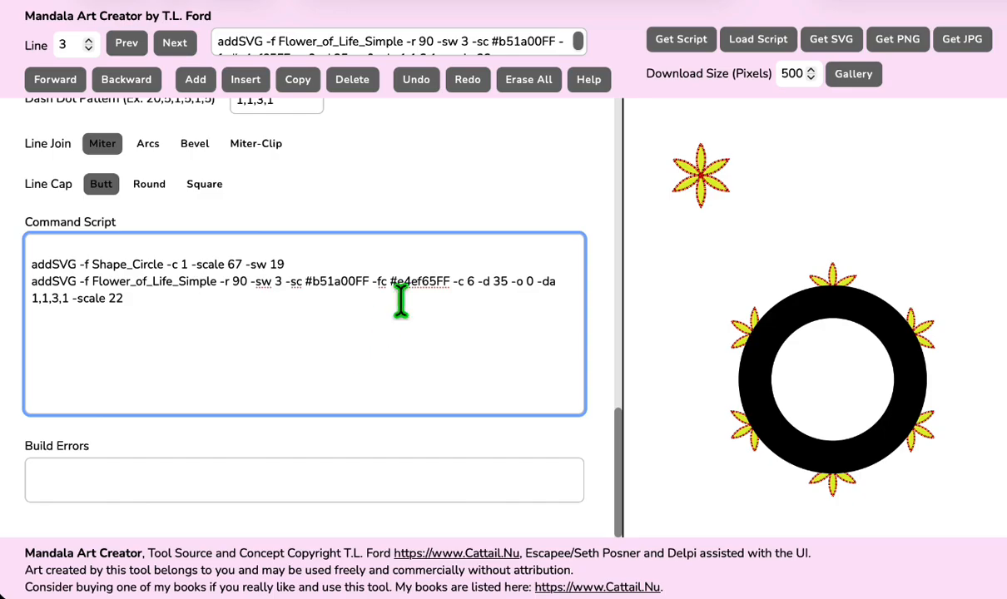
# Try the left paisley as the ring's shape in place of the flower, and settle on the maple leaf.
pyautogui.scroll(10, 400, 301)
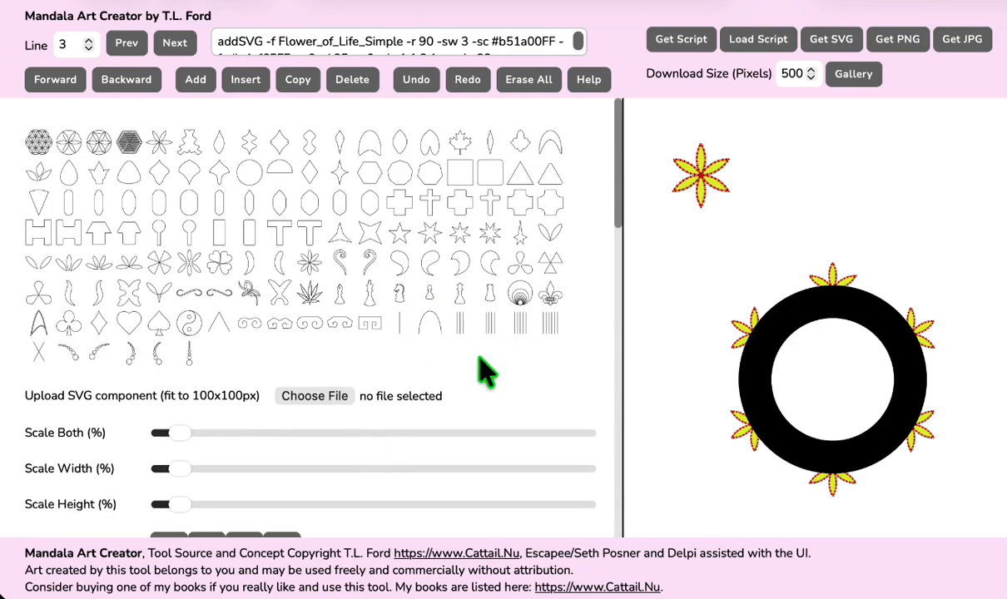
pyautogui.click(401, 259)
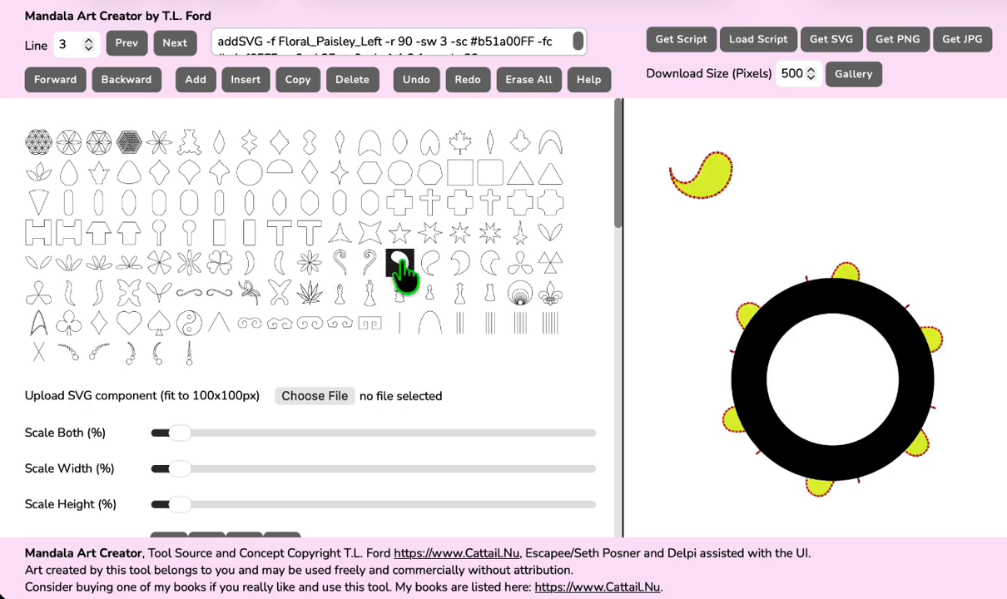
pyautogui.click(459, 204)
pyautogui.click(461, 143)
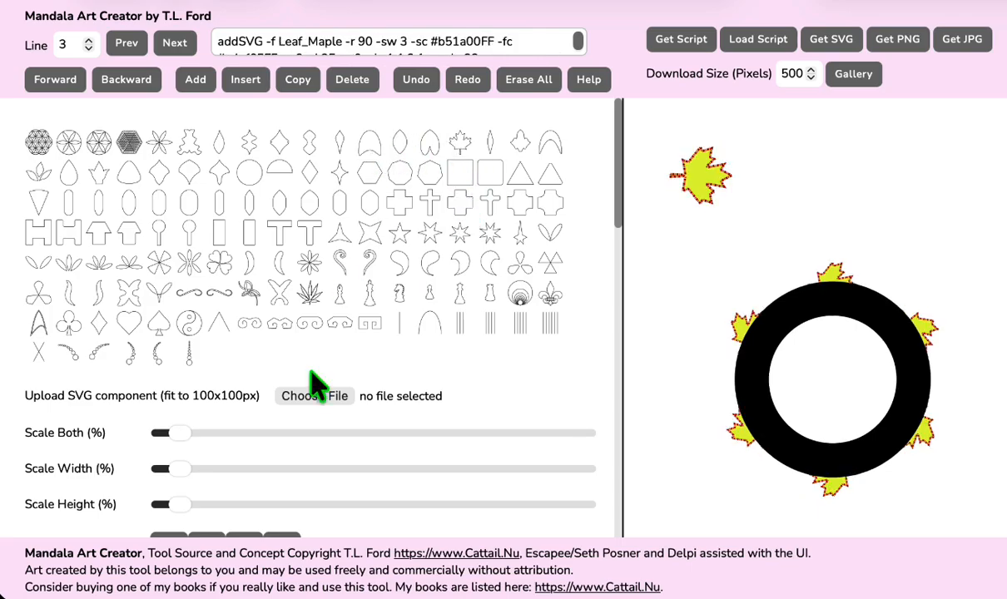
# Set the maple leaf's rotation to 0 degrees.
pyautogui.scroll(-3, 315, 391)
pyautogui.scroll(-1, 319, 398)
pyautogui.click(180, 352)
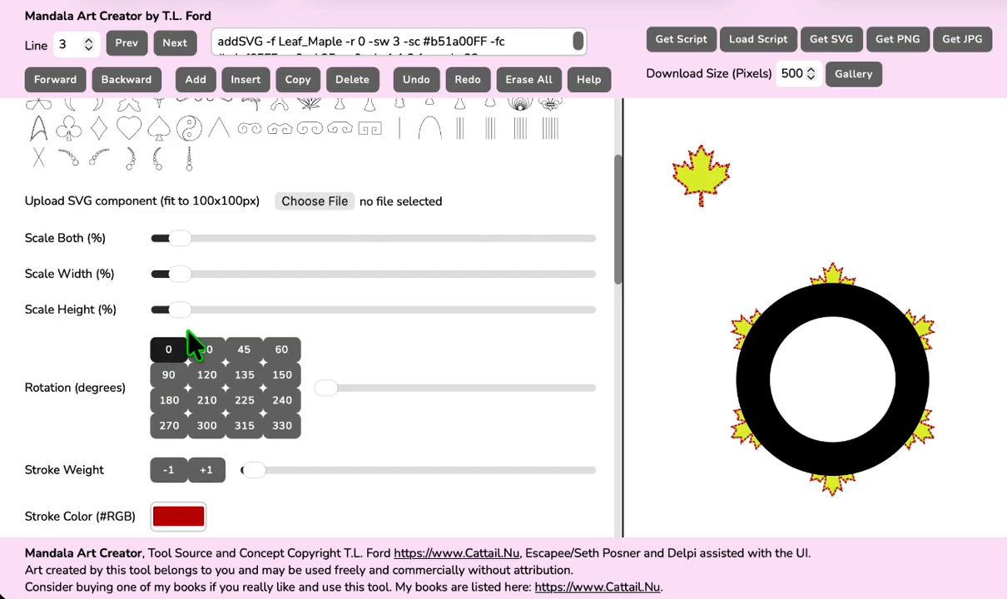
# Remove the dash option "-da 1,1,3,1" from the maple leaf's command line.
pyautogui.scroll(4, 445, 213)
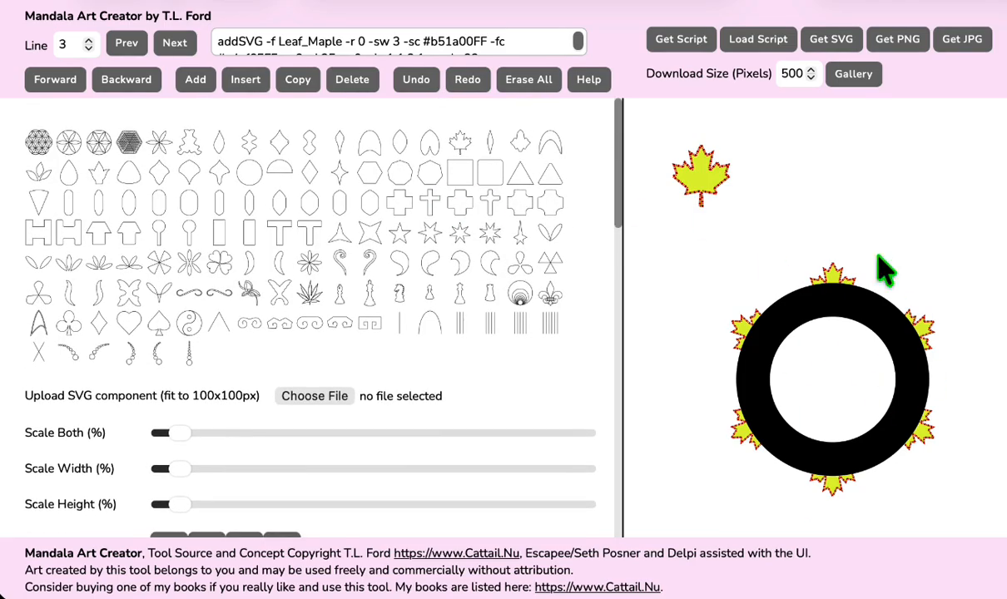
pyautogui.click(435, 41)
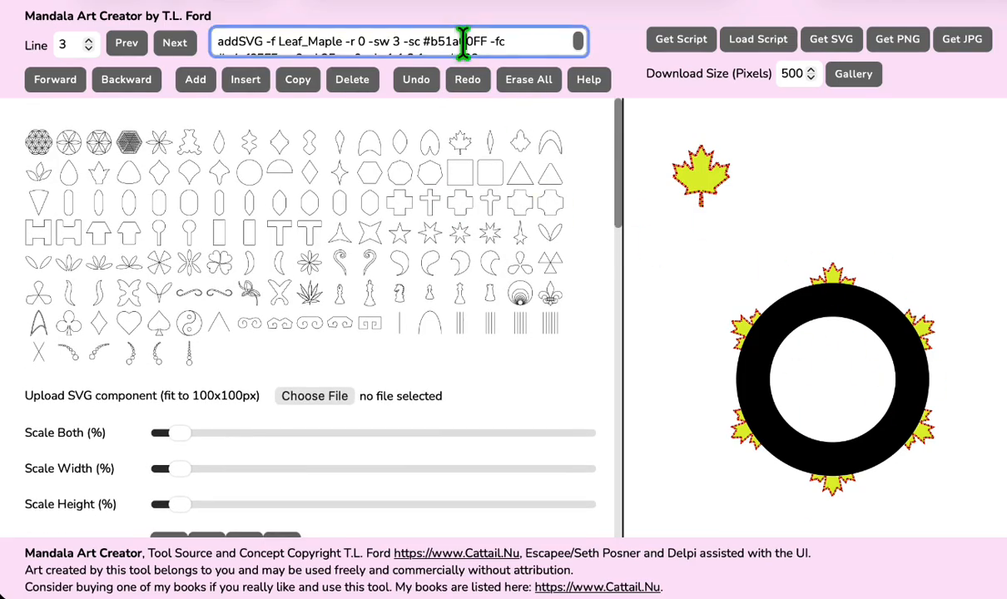
pyautogui.press('Down')
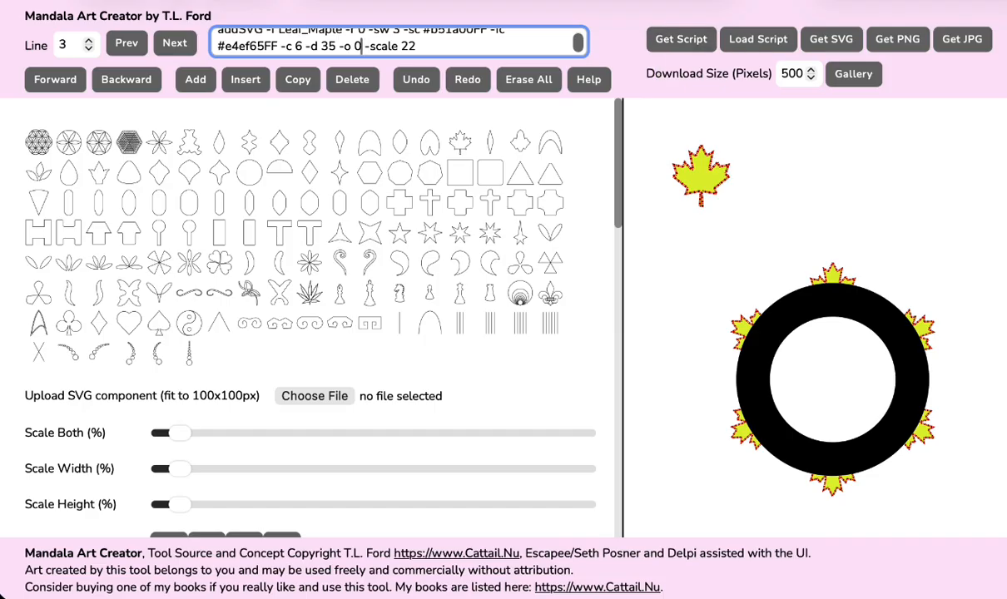
pyautogui.press('Tab')
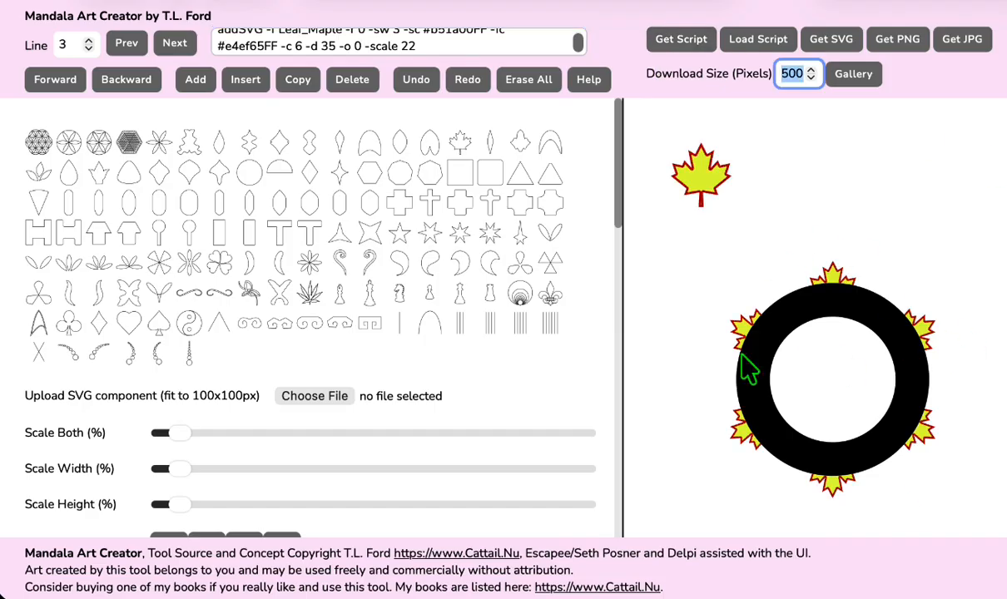
# Set the maple leaf's overall scale to 56%.
pyautogui.scroll(-1, 375, 441)
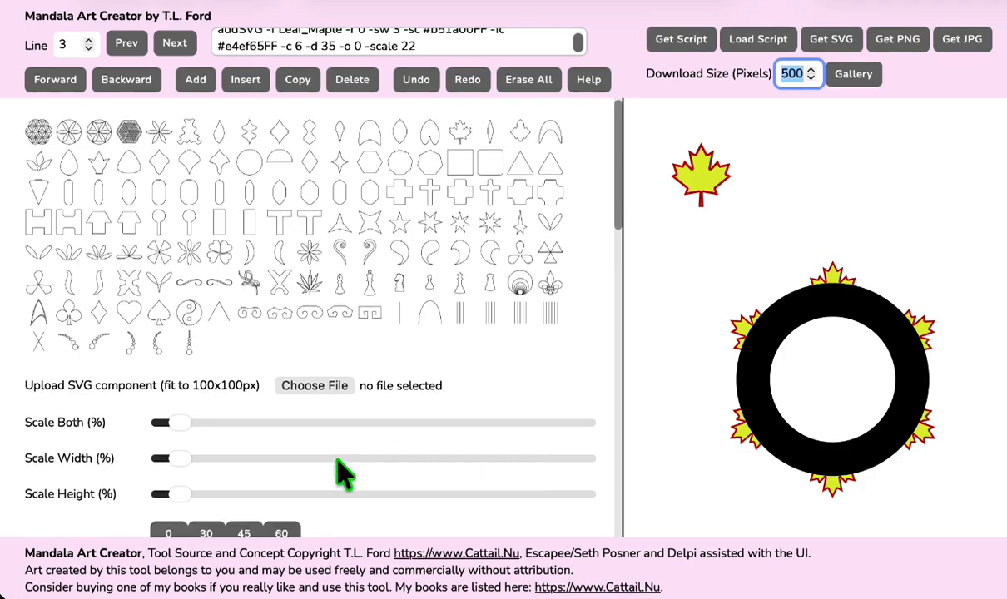
pyautogui.click(178, 373)
pyautogui.moveTo(178, 383); pyautogui.dragTo(223, 391)
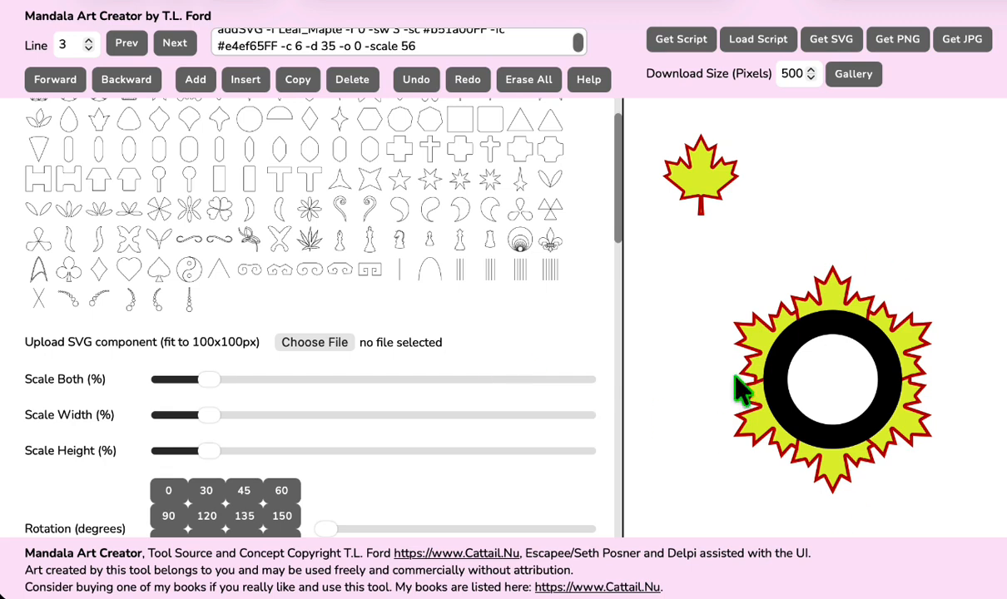
pyautogui.scroll(1, 421, 295)
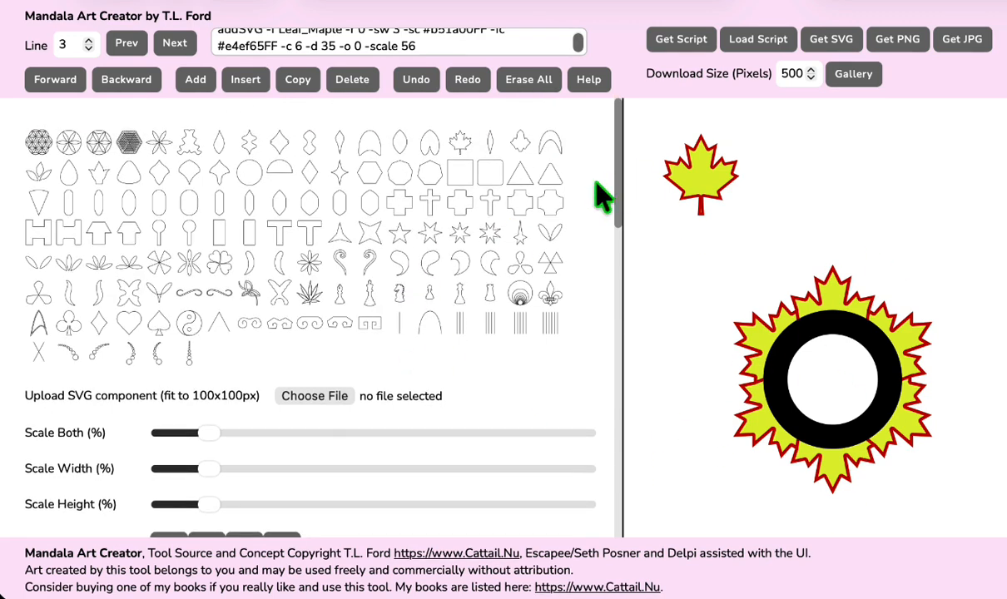
# Open the help documentation and examine the addSVG command's stroke, fill, size, rotation and copies options.
pyautogui.click(589, 80)
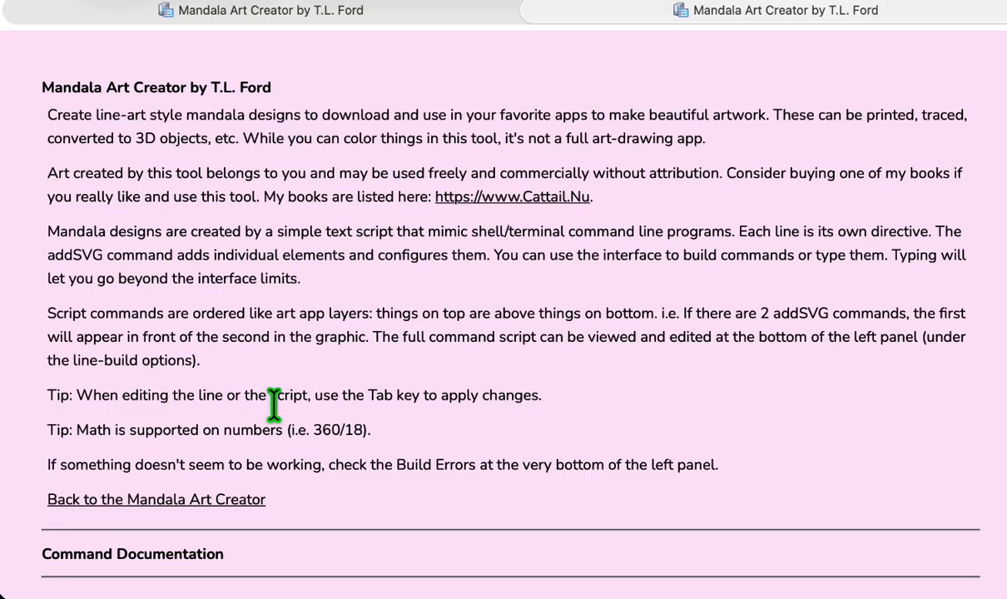
pyautogui.scroll(-6, 272, 405)
pyautogui.scroll(-1, 293, 420)
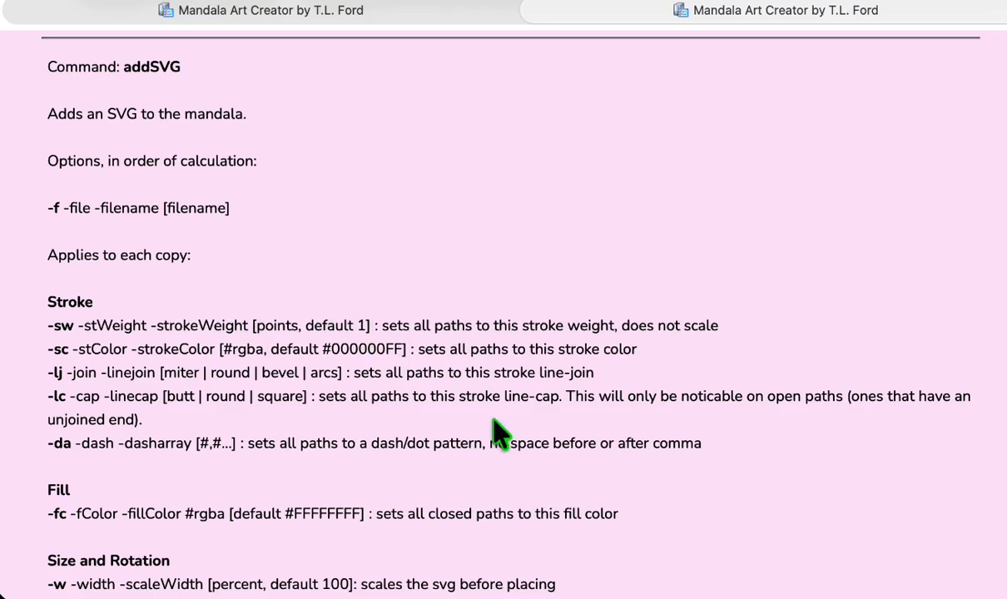
pyautogui.scroll(-10, 471, 503)
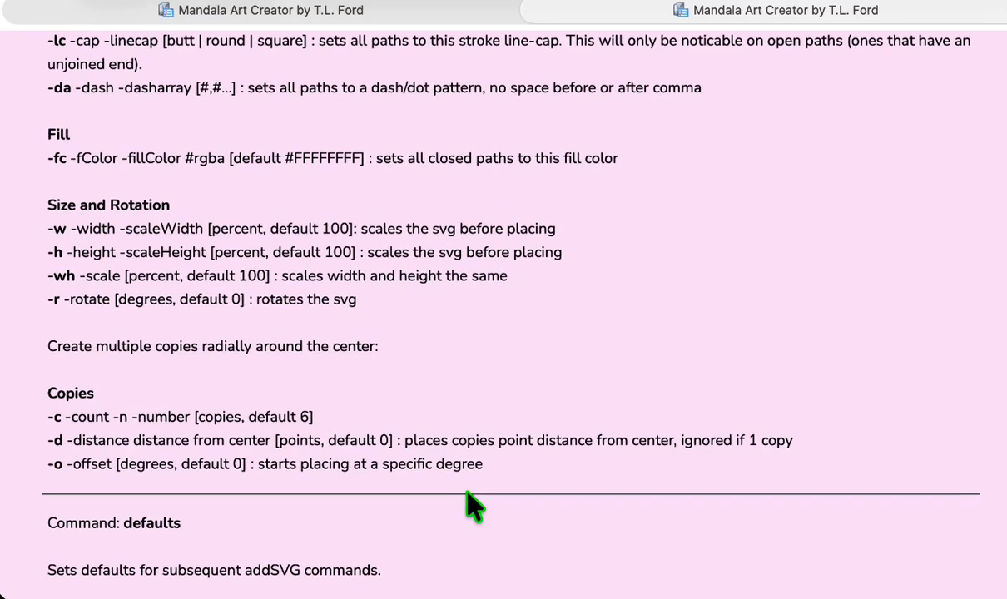
pyautogui.scroll(-10, 333, 406)
pyautogui.scroll(3, 337, 420)
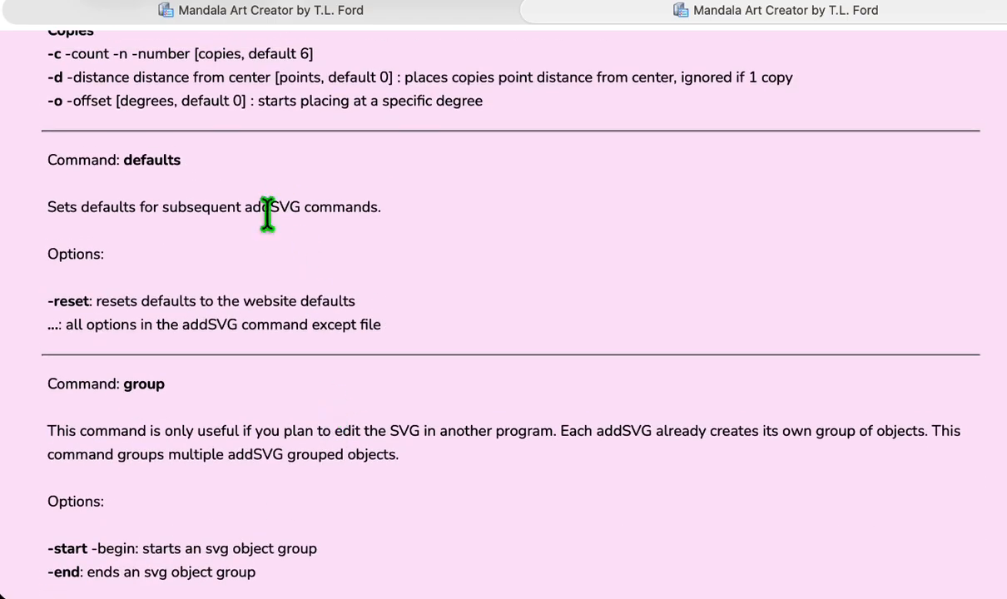
# Examine the help on the defaults, group and comment commands and the interface notes, and return to the mandala.
pyautogui.scroll(-1, 369, 249)
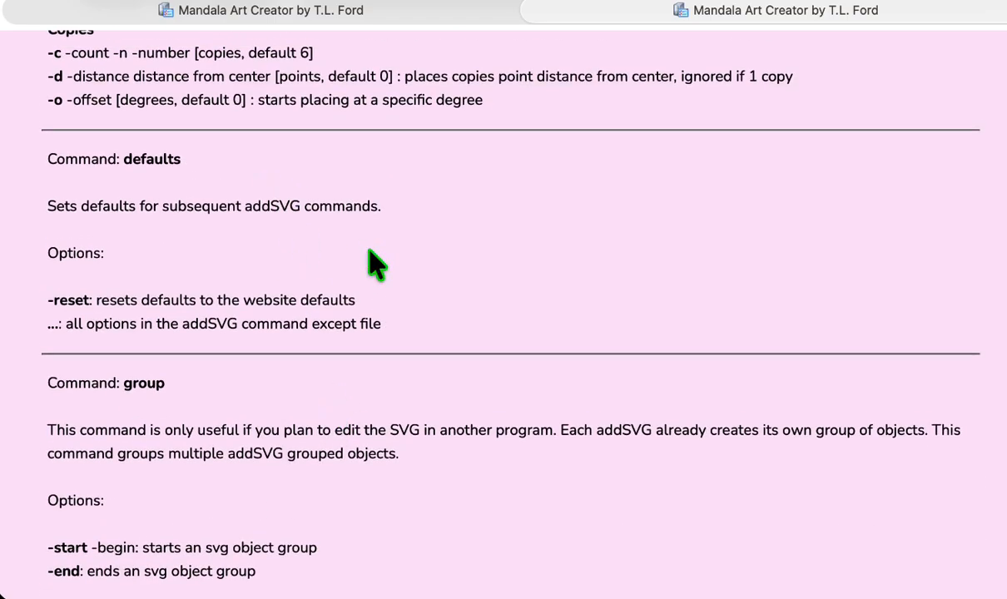
pyautogui.scroll(-2, 376, 264)
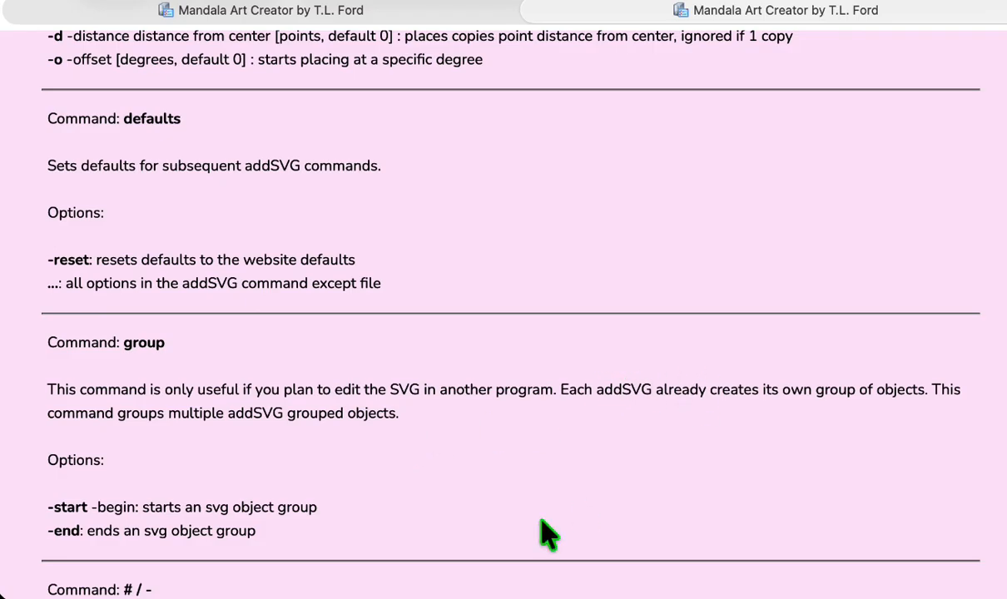
pyautogui.scroll(-5, 513, 506)
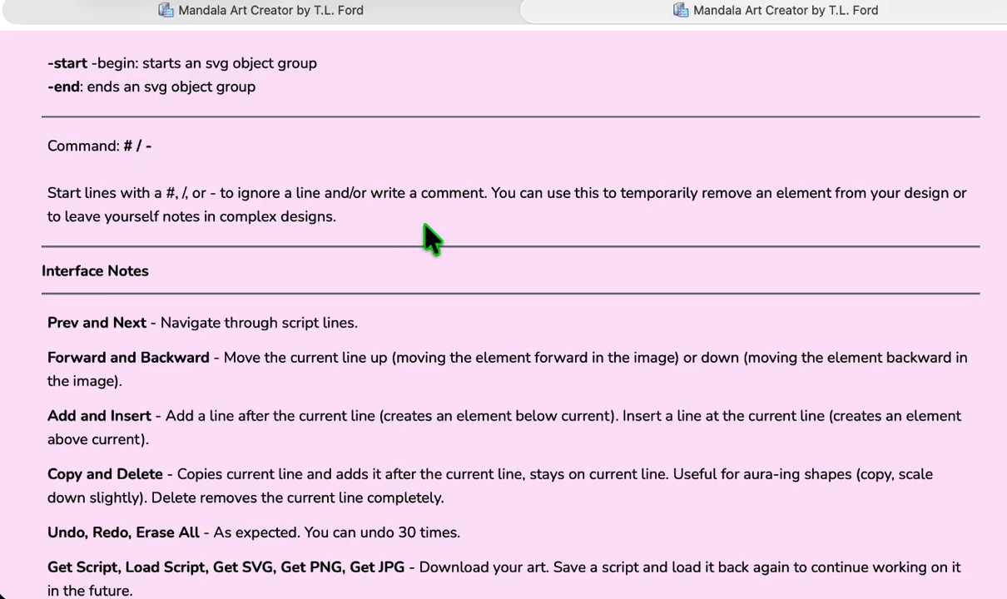
pyautogui.scroll(-1, 425, 225)
pyautogui.scroll(-5, 429, 237)
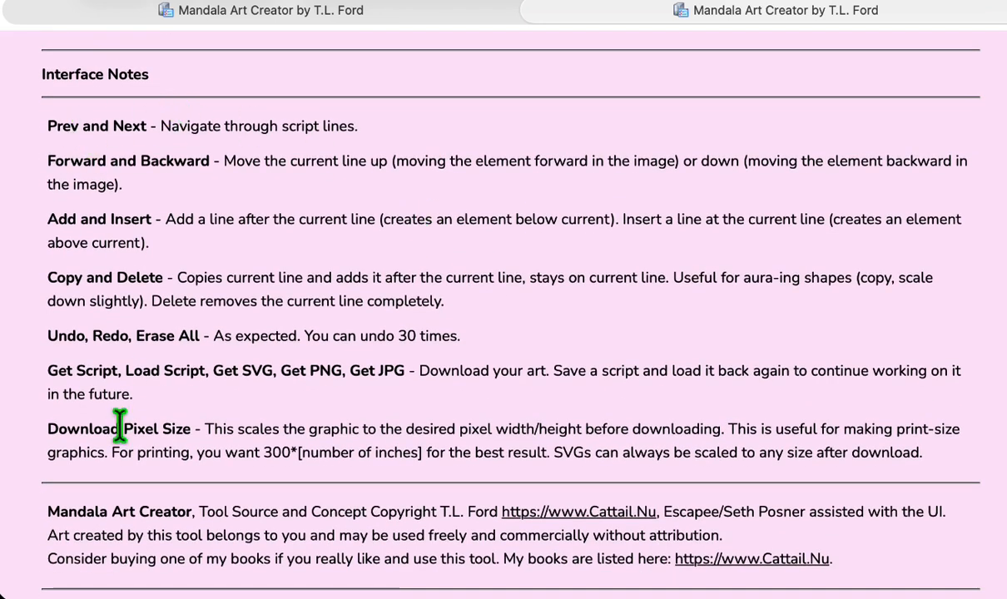
pyautogui.scroll(-10, 387, 461)
pyautogui.scroll(8, 391, 449)
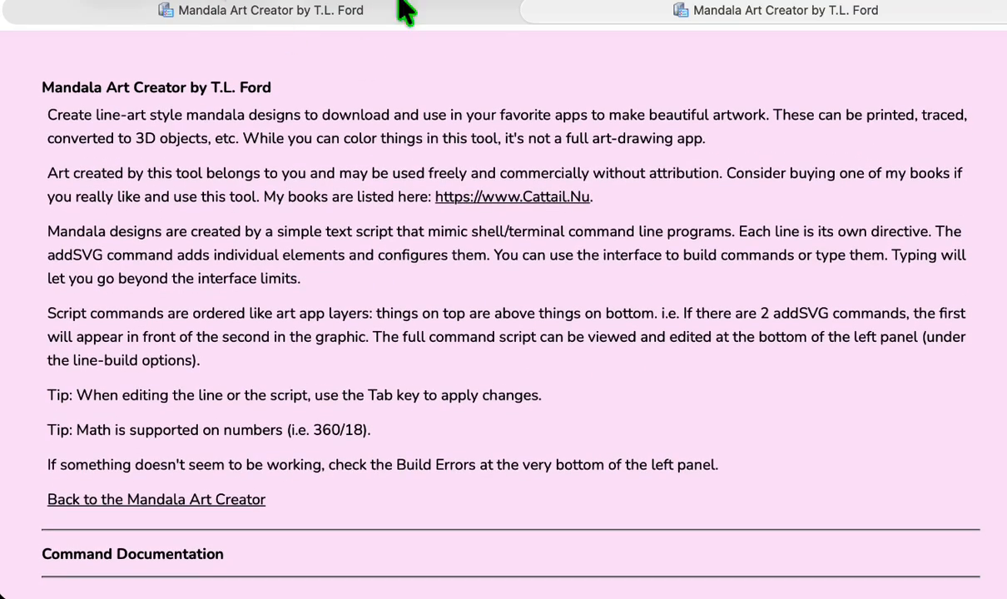
pyautogui.click(531, 11)
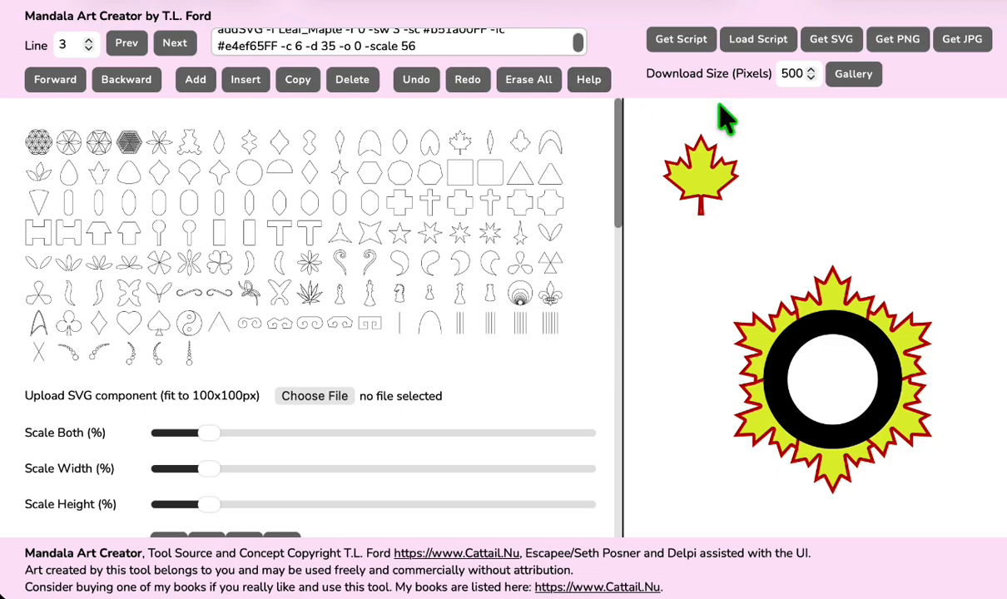
# Open the gallery and examine the example scripts for distance from center and for rotation versus offset.
pyautogui.click(866, 77)
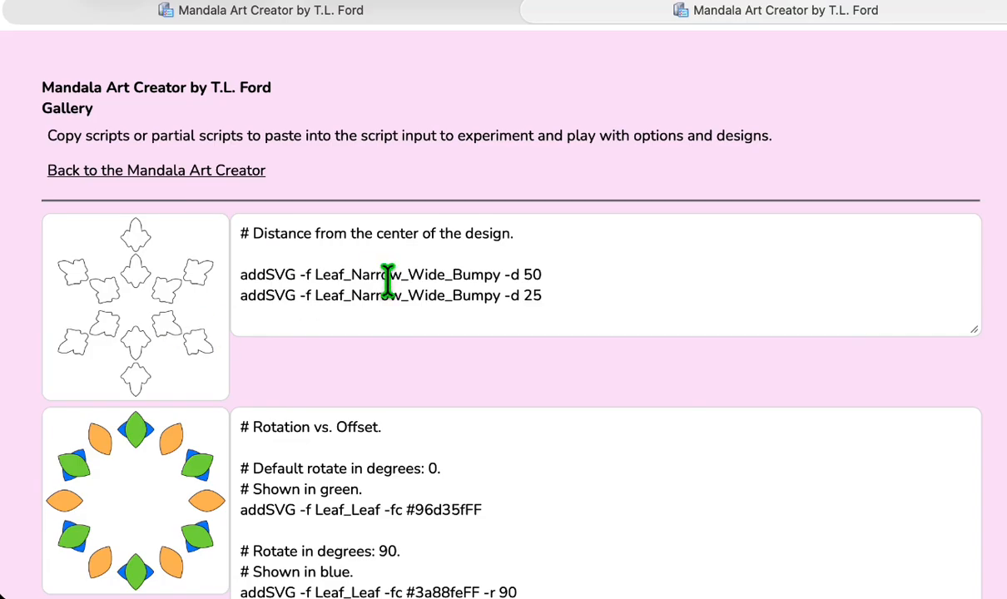
pyautogui.click(543, 271)
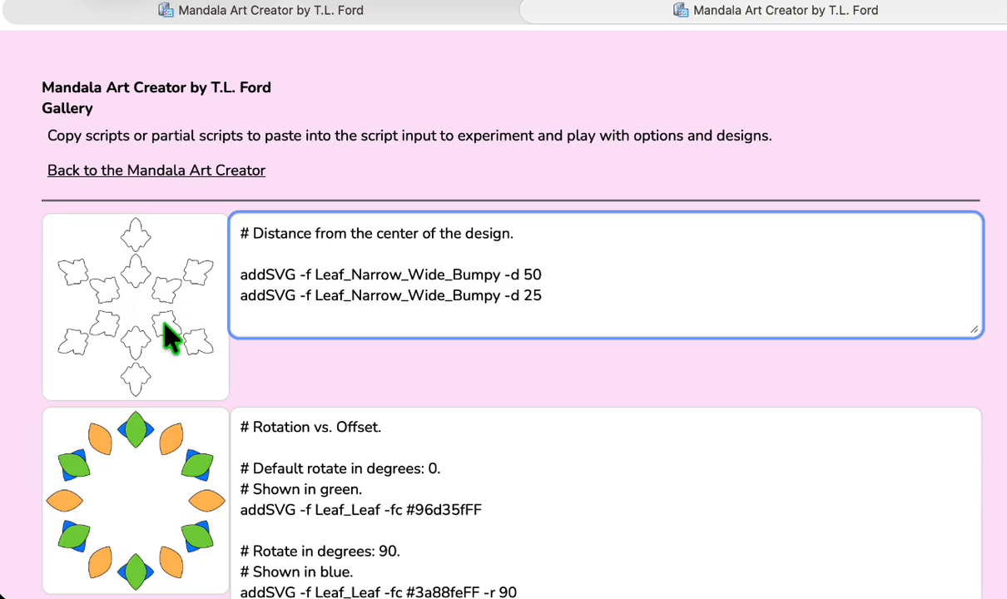
pyautogui.scroll(-5, 440, 452)
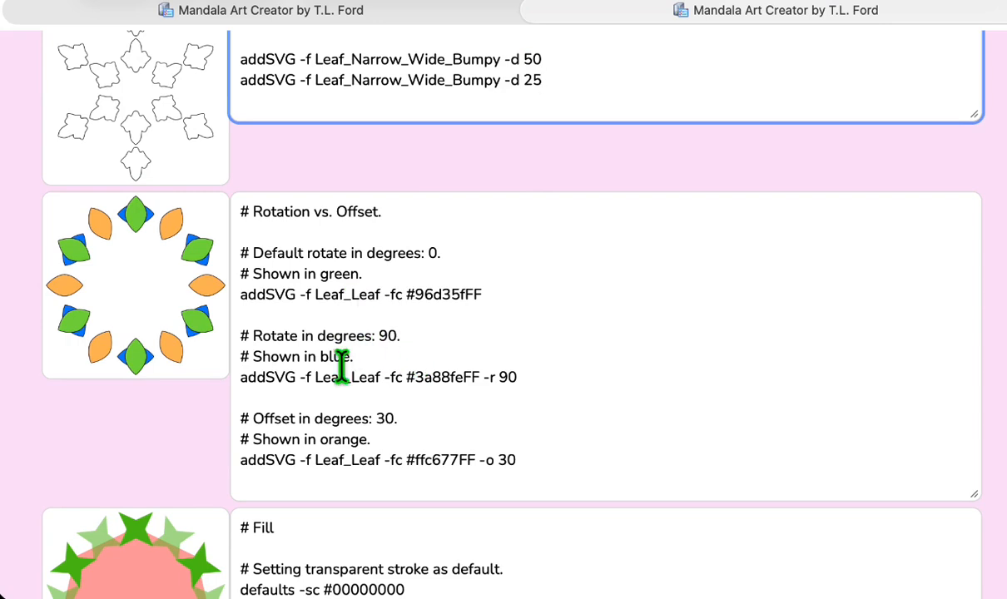
pyautogui.moveTo(481, 378); pyautogui.dragTo(533, 374)
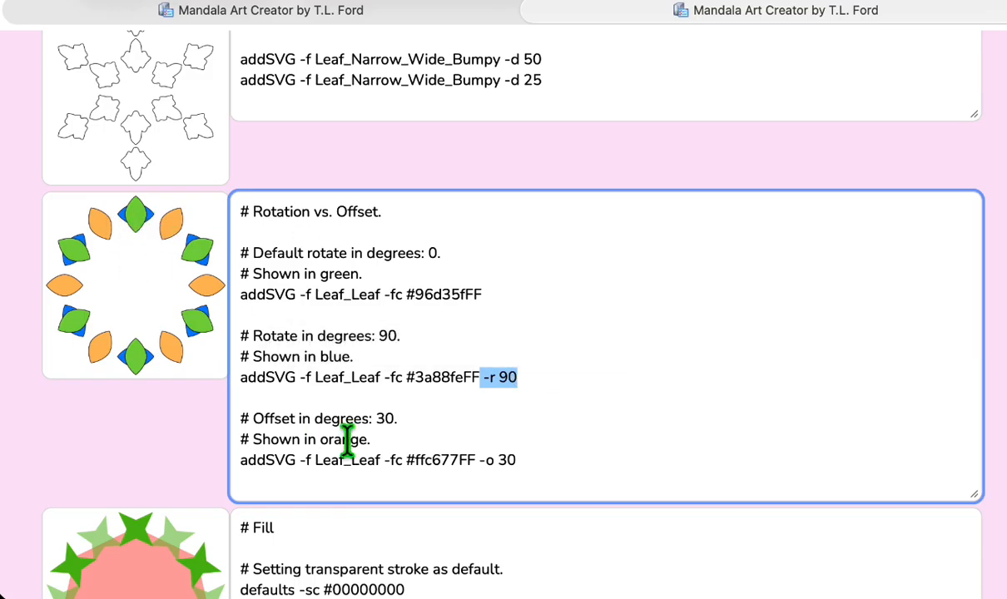
pyautogui.click(408, 418)
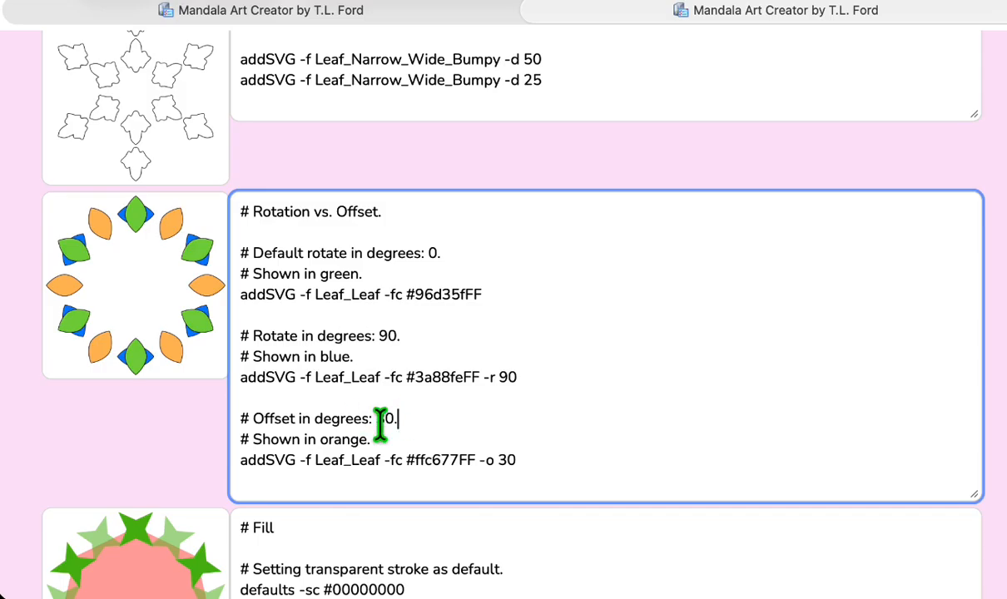
pyautogui.click(529, 461)
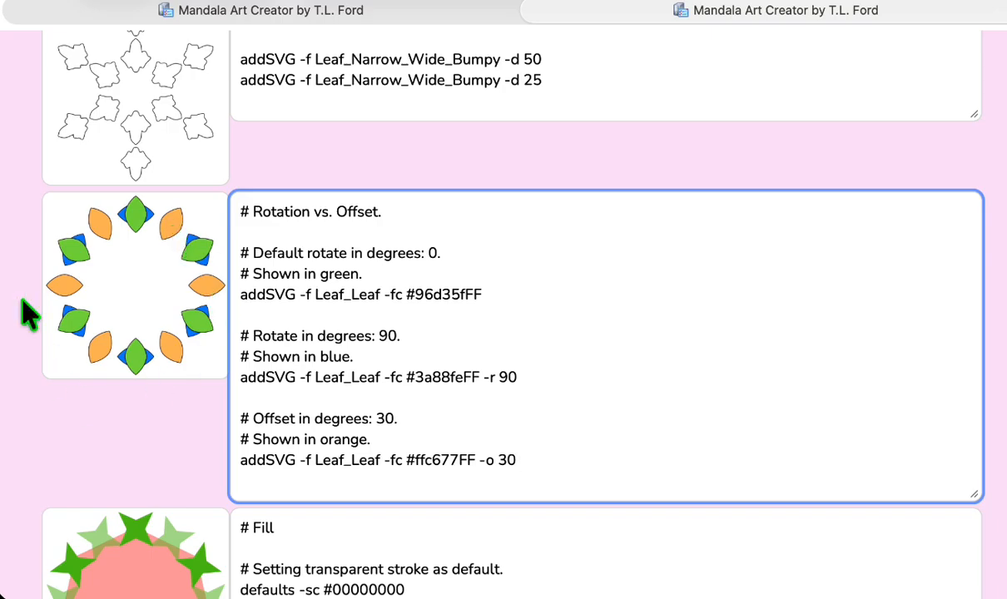
# Examine the gallery's Fill and Stroke examples and their scripts.
pyautogui.scroll(-5, 358, 433)
pyautogui.scroll(-7, 373, 441)
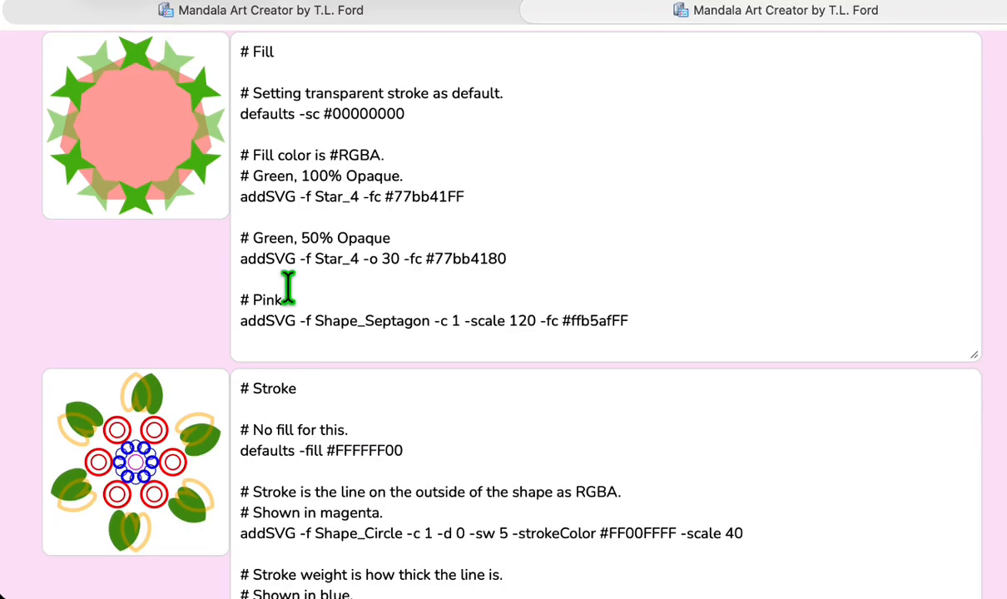
pyautogui.scroll(-4, 542, 344)
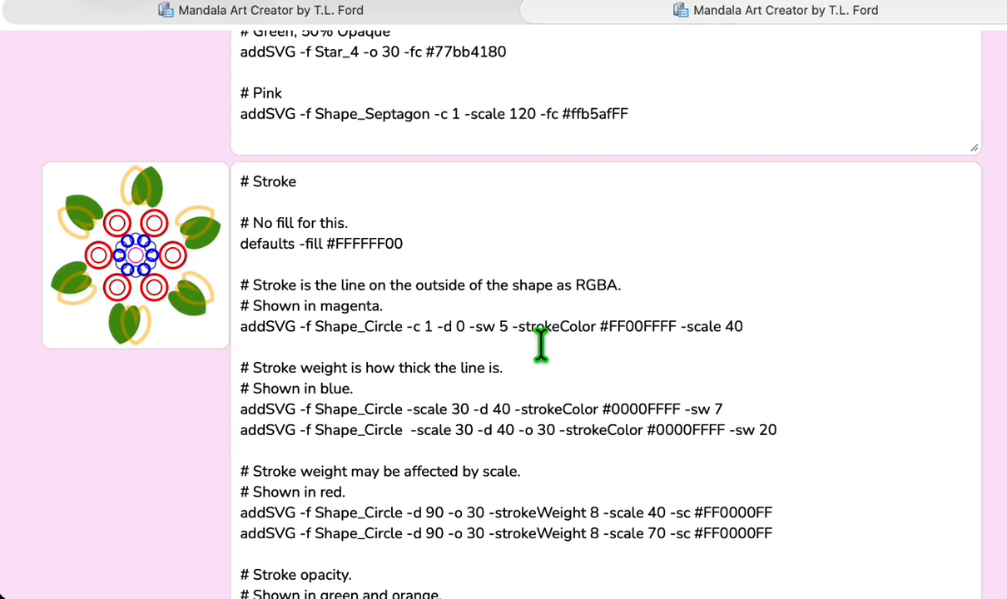
pyautogui.scroll(-1, 354, 391)
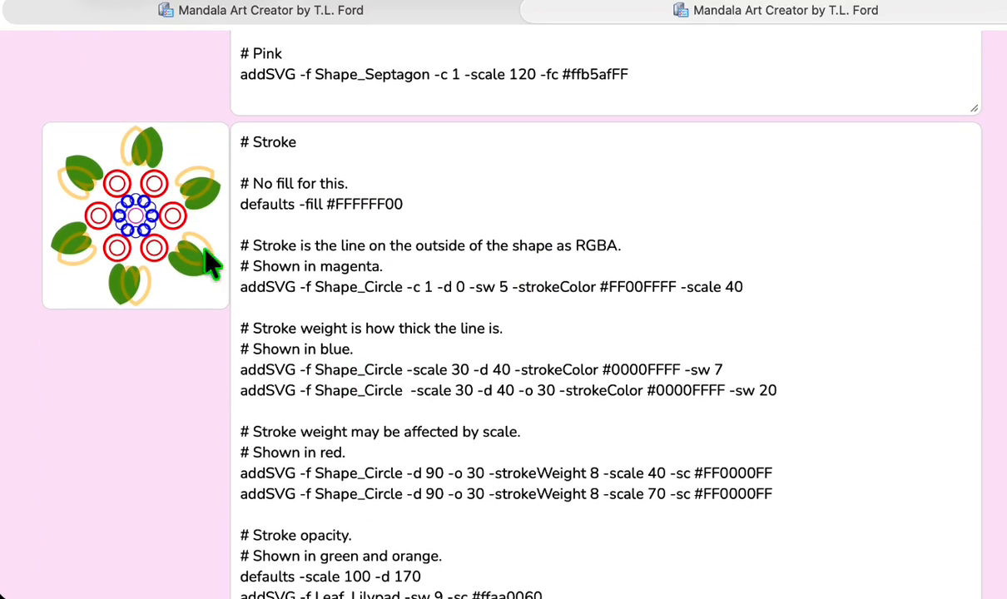
pyautogui.scroll(-4, 516, 398)
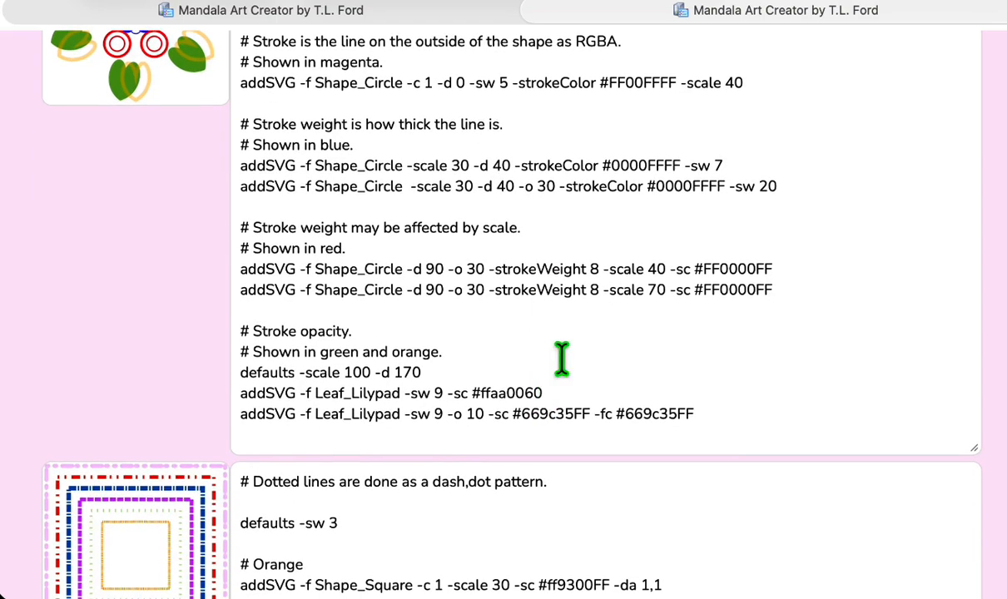
# Copy the blue stroke weight example from the gallery's Stroke script, including its two comment lines and both Shape_Circle commands.
pyautogui.scroll(6, 674, 197)
pyautogui.scroll(-2, 676, 200)
pyautogui.scroll(-1, 676, 200)
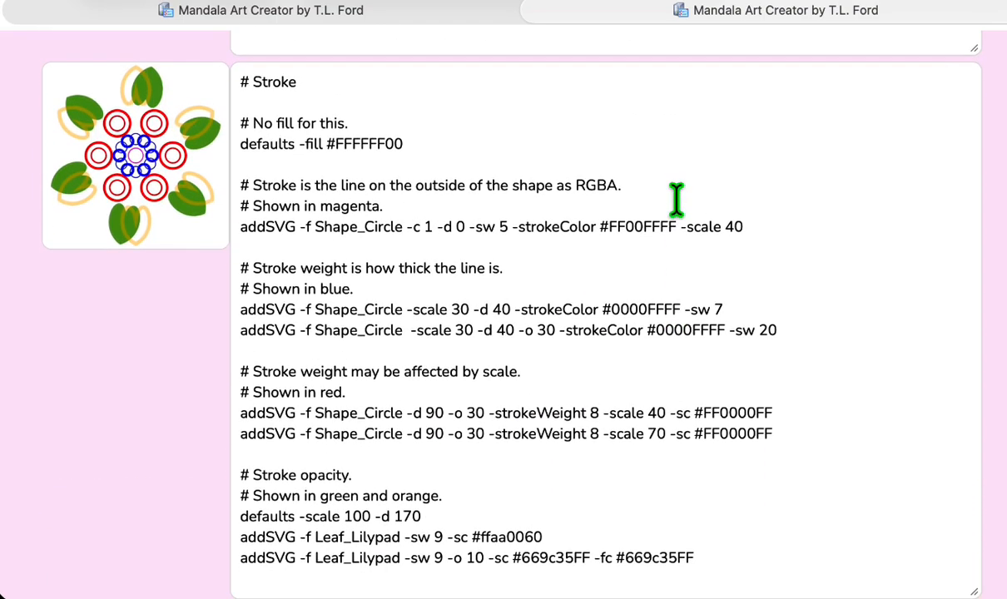
pyautogui.moveTo(792, 323); pyautogui.dragTo(223, 261)
pyautogui.press('super+c')
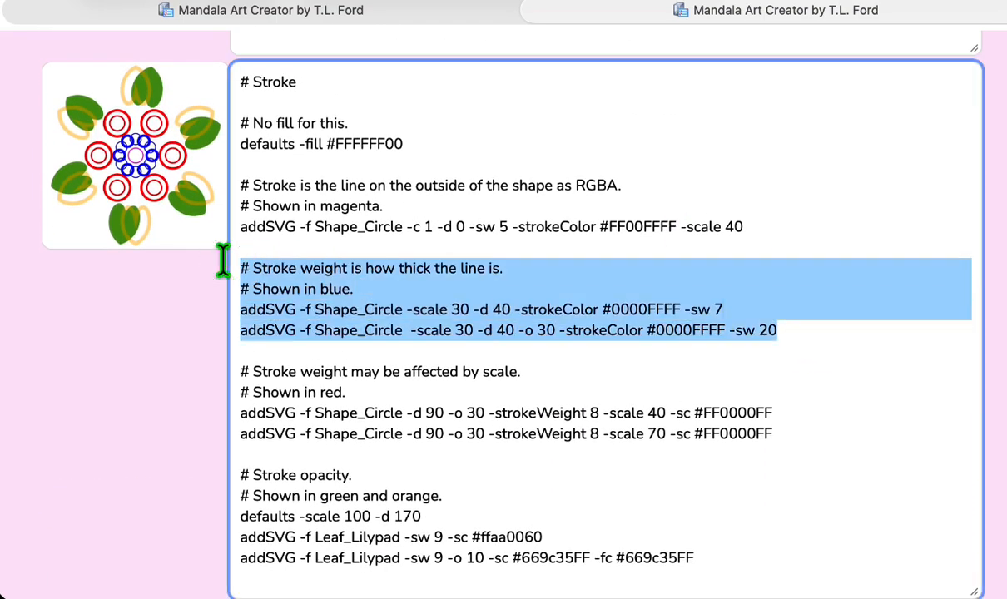
# Replace the mandala's entire command script with the copied stroke weight example and apply it.
pyautogui.click(416, 15)
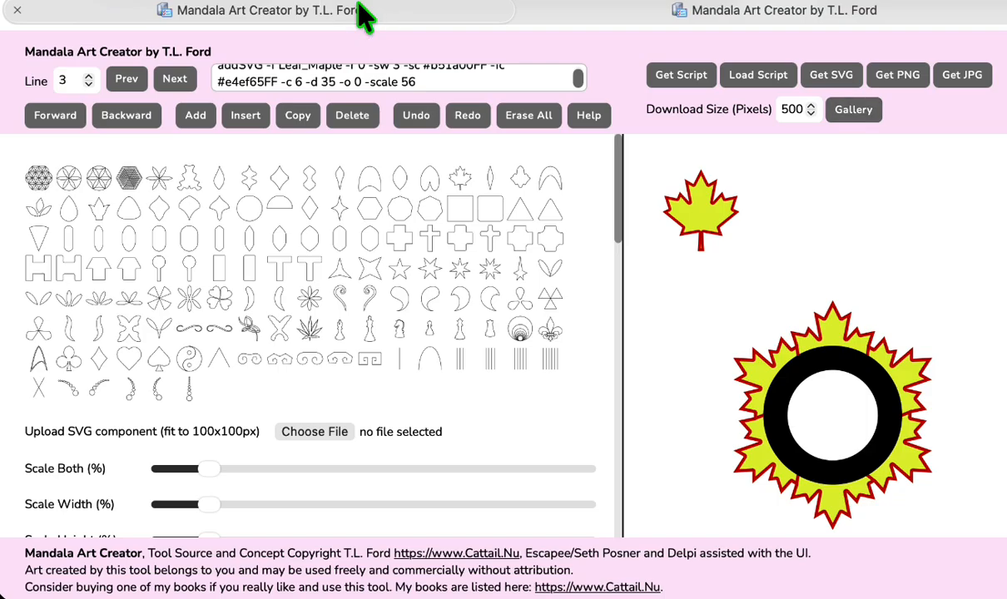
pyautogui.scroll(-8, 454, 457)
pyautogui.click(394, 333)
pyautogui.press('super+a')
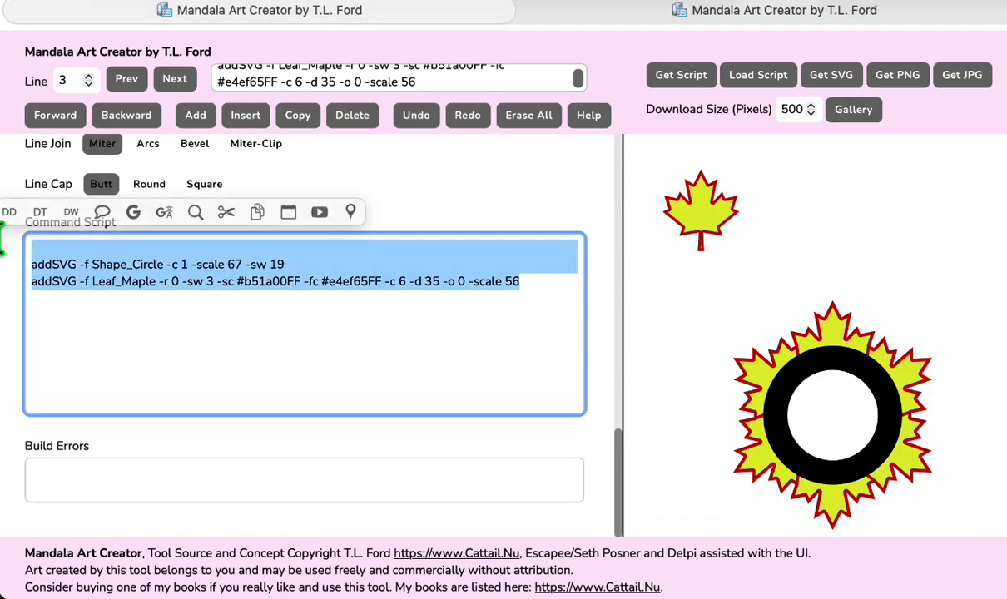
pyautogui.press('super+v')
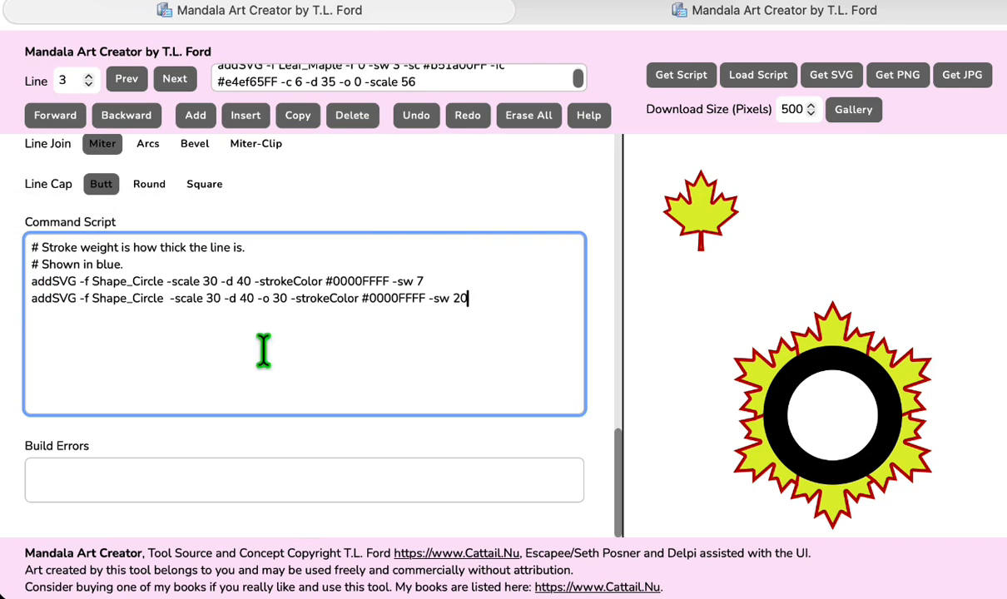
pyautogui.press('Tab')
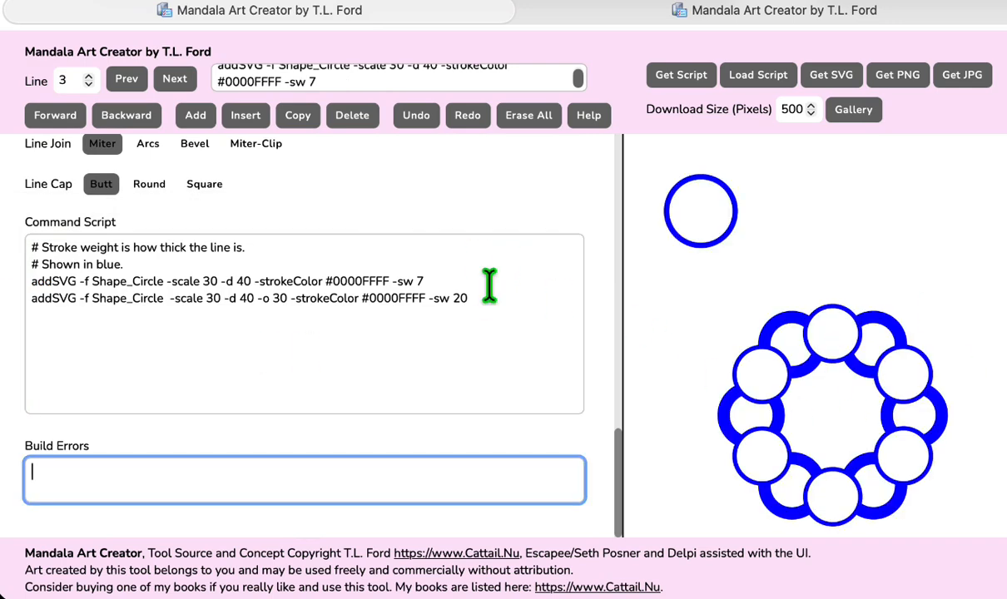
# Step back through the script's comment lines and return to line 3, the first circle command.
pyautogui.scroll(10, 489, 285)
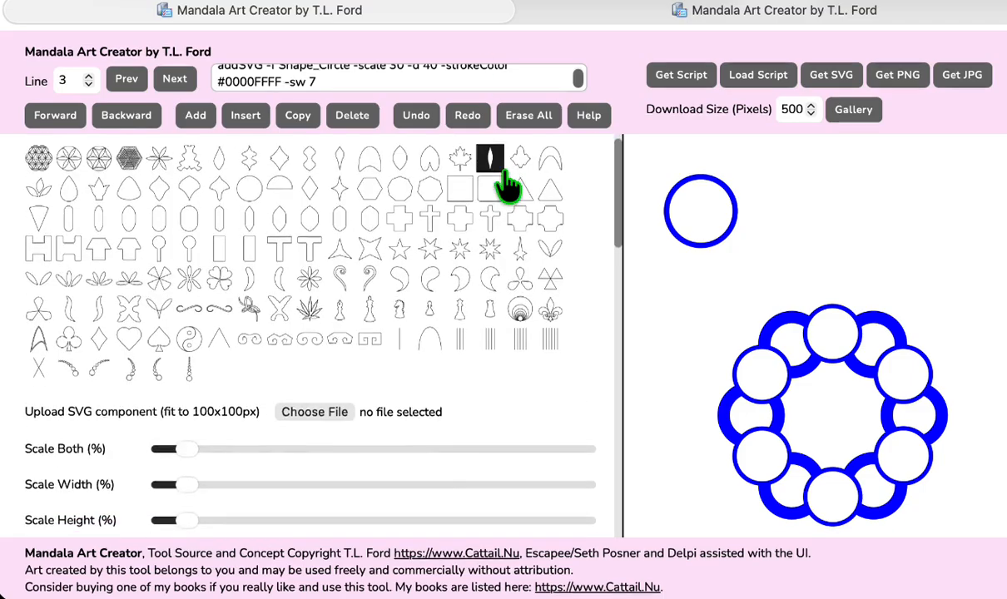
pyautogui.scroll(-1, 503, 172)
pyautogui.scroll(1, 499, 172)
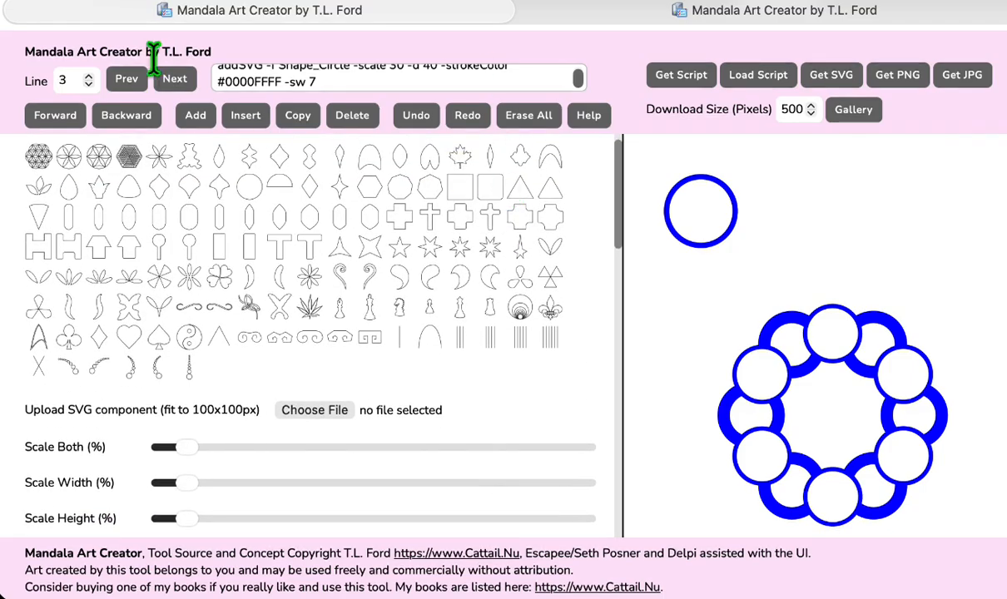
pyautogui.click(127, 79)
pyautogui.click(126, 79)
pyautogui.click(176, 79)
pyautogui.click(176, 79)
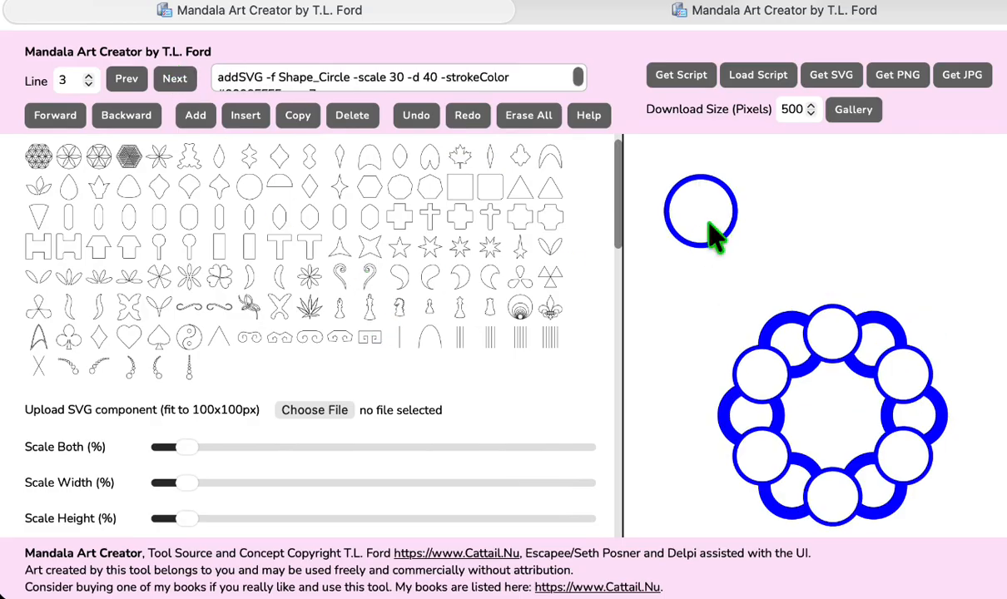
# Raise the stroke weight of the line 3 circles in single increments, and thicken it further until only small center holes remain.
pyautogui.scroll(-5, 306, 475)
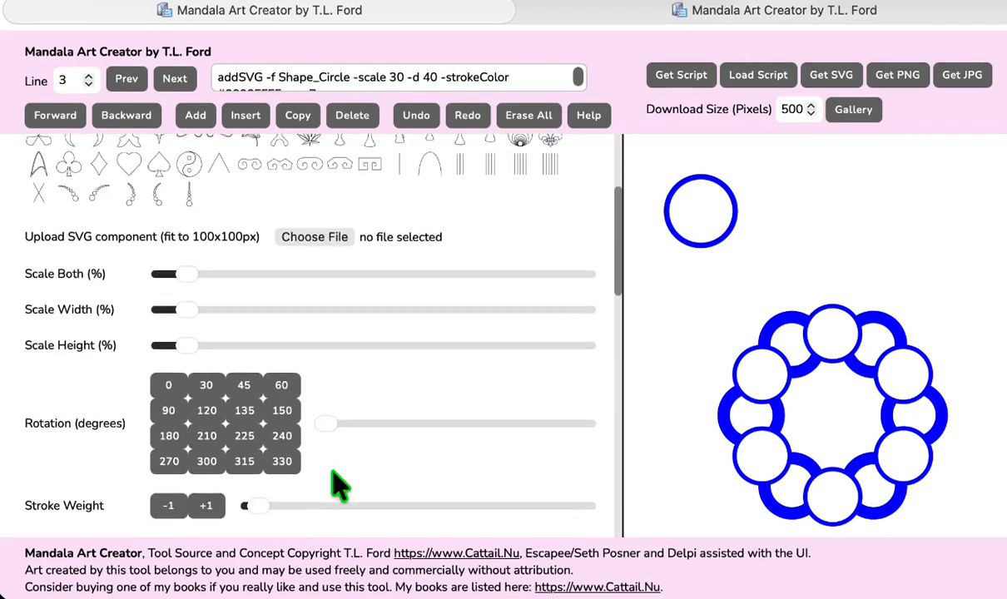
pyautogui.click(213, 386)
pyautogui.click(214, 386)
pyautogui.click(214, 386)
pyautogui.click(214, 385)
pyautogui.click(215, 385)
pyautogui.click(214, 386)
pyautogui.click(214, 386)
pyautogui.click(214, 386)
pyautogui.click(214, 386)
pyautogui.click(214, 387)
pyautogui.click(214, 386)
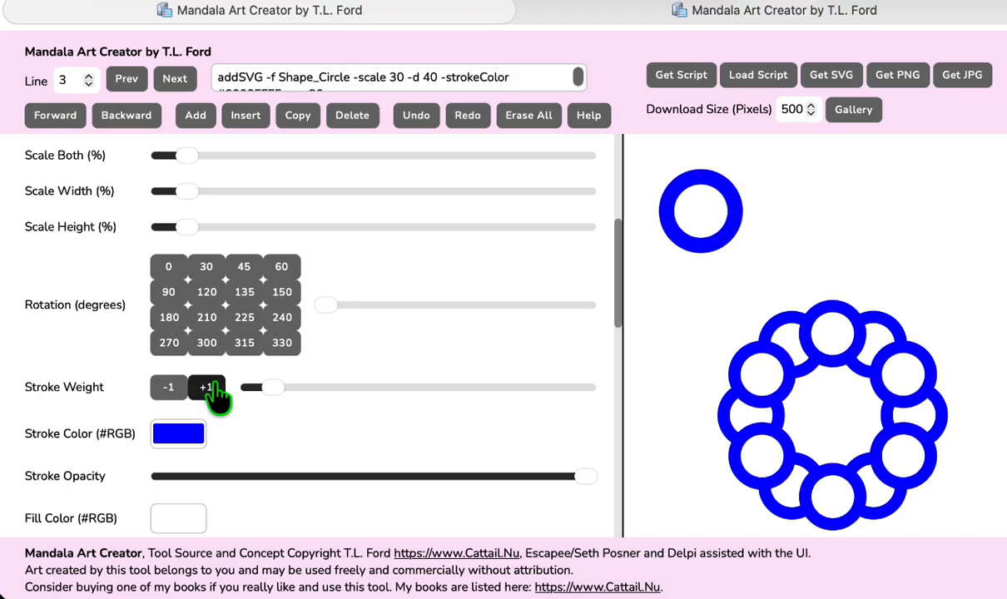
pyautogui.moveTo(263, 390)
pyautogui.mouseDown()
pyautogui.moveTo(364, 392)
pyautogui.moveTo(290, 387)
pyautogui.moveTo(303, 388)
pyautogui.mouseUp()
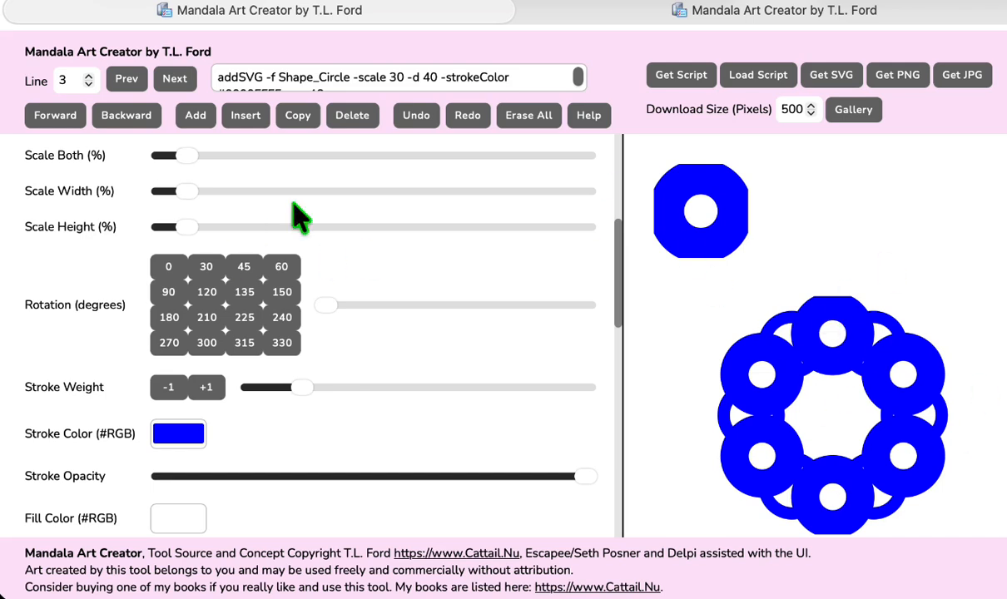
# Examine the gallery's script examples for dotted lines, Line Cap, Line Join and Simple Aura.
pyautogui.click(712, 14)
pyautogui.scroll(-10, 135, 429)
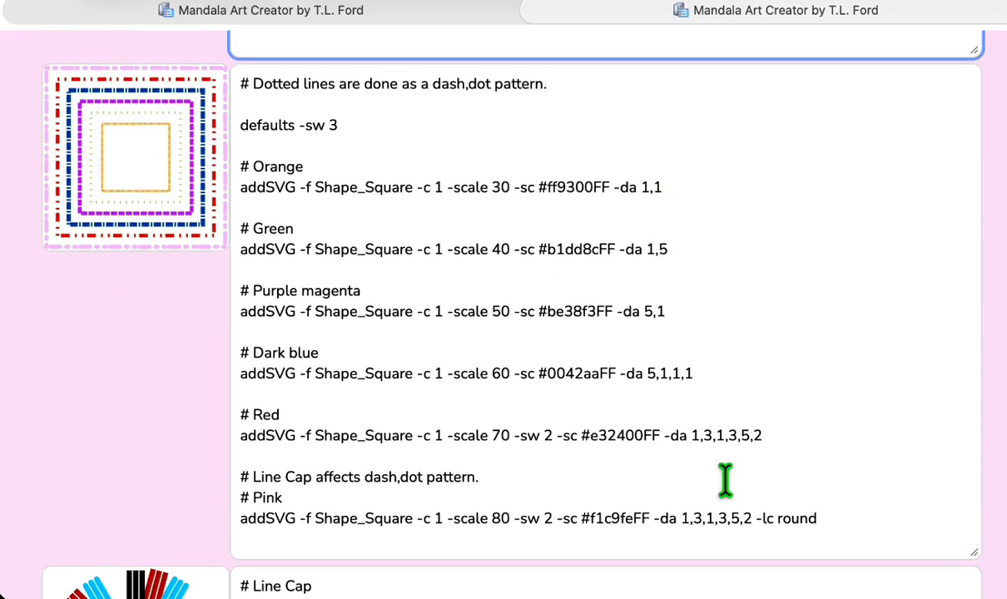
pyautogui.click(746, 532)
pyautogui.scroll(-8, 119, 479)
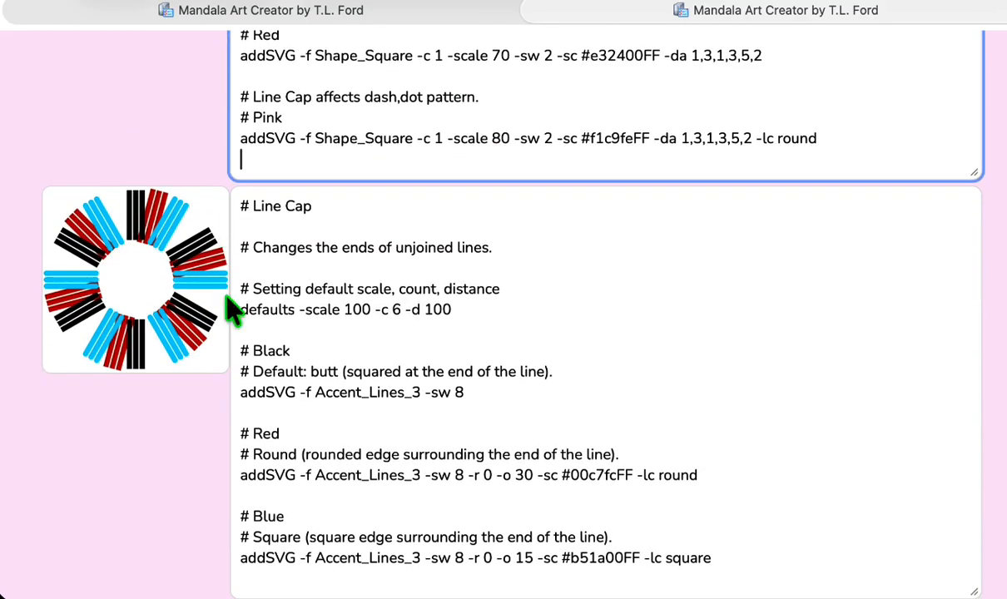
pyautogui.scroll(-3, 171, 433)
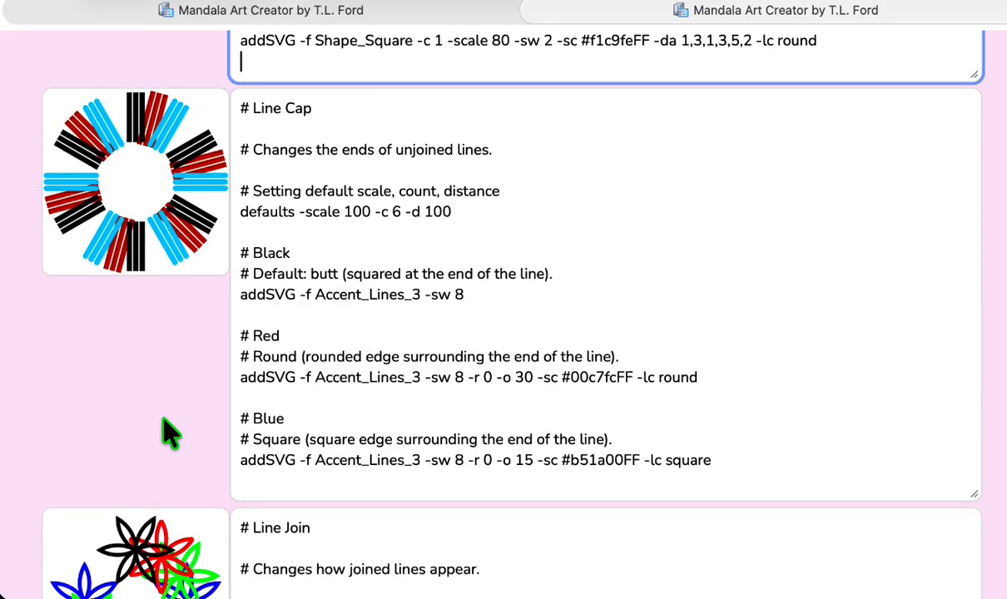
pyautogui.scroll(-6, 171, 433)
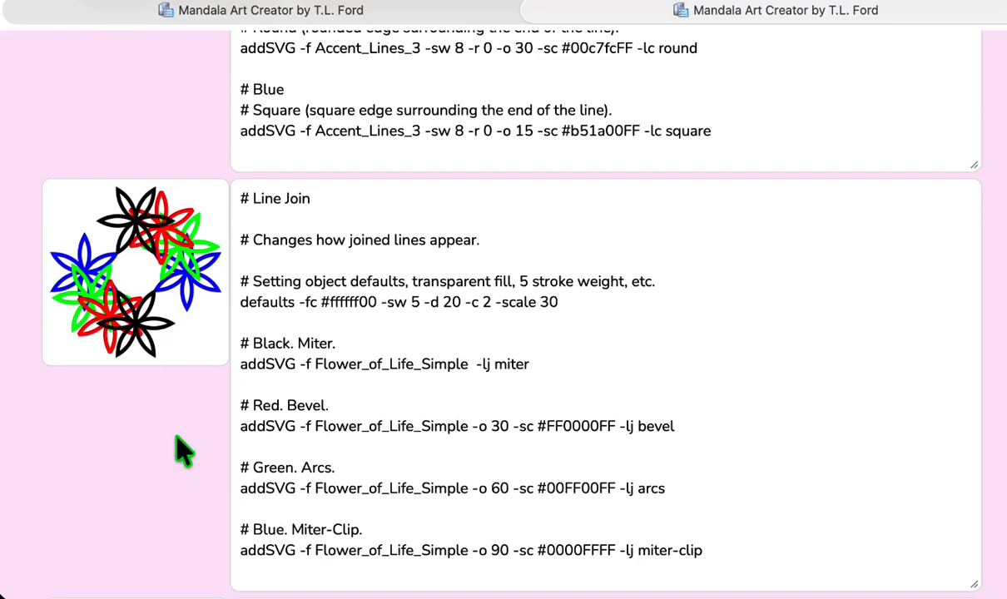
pyautogui.scroll(-2, 179, 445)
pyautogui.scroll(-6, 183, 449)
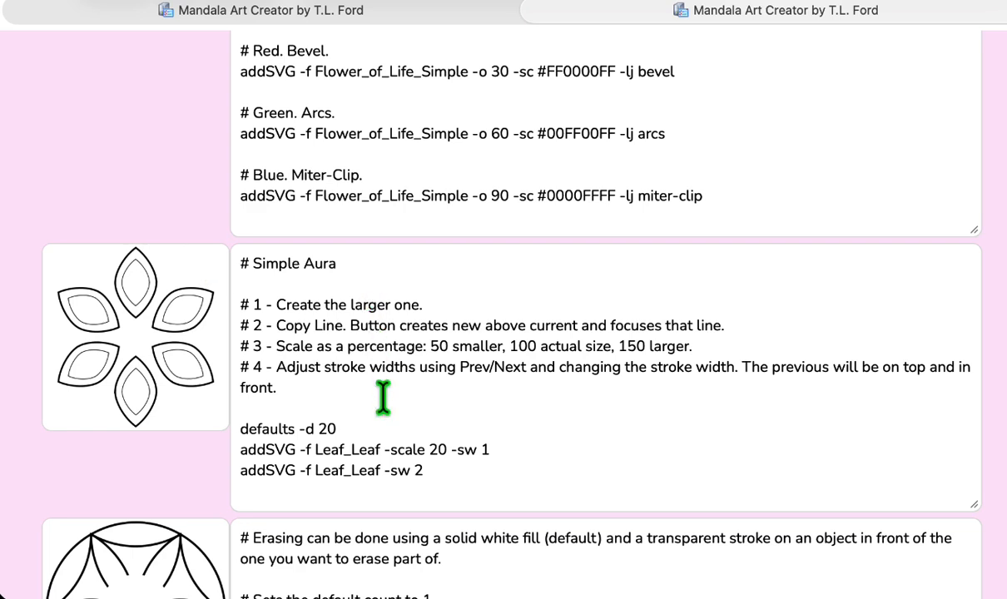
# Return to the mandala editor, erase the whole design, and add a Shape_Circle with a count of 1.
pyautogui.click(359, 8)
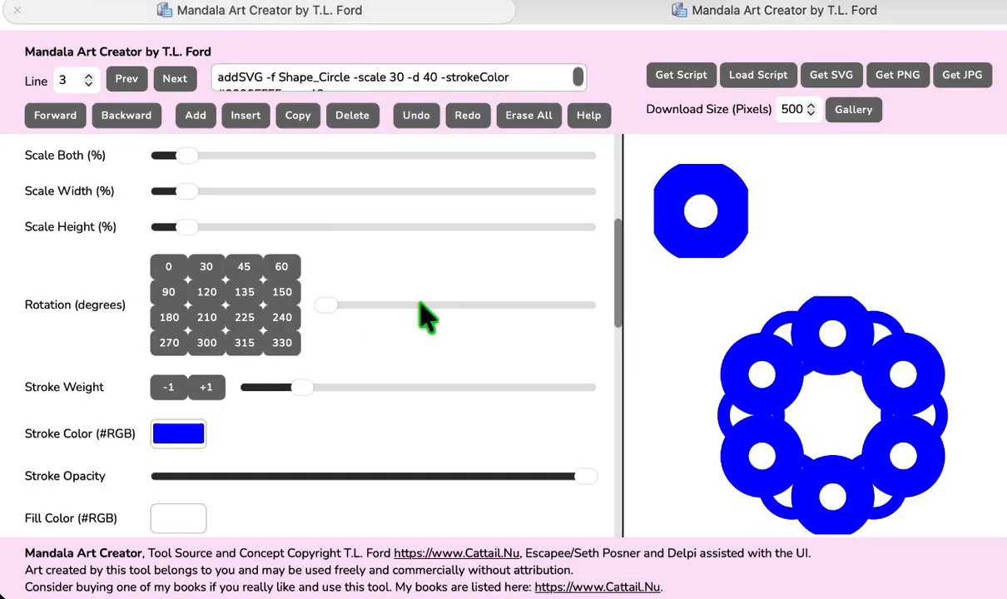
pyautogui.scroll(-5, 449, 414)
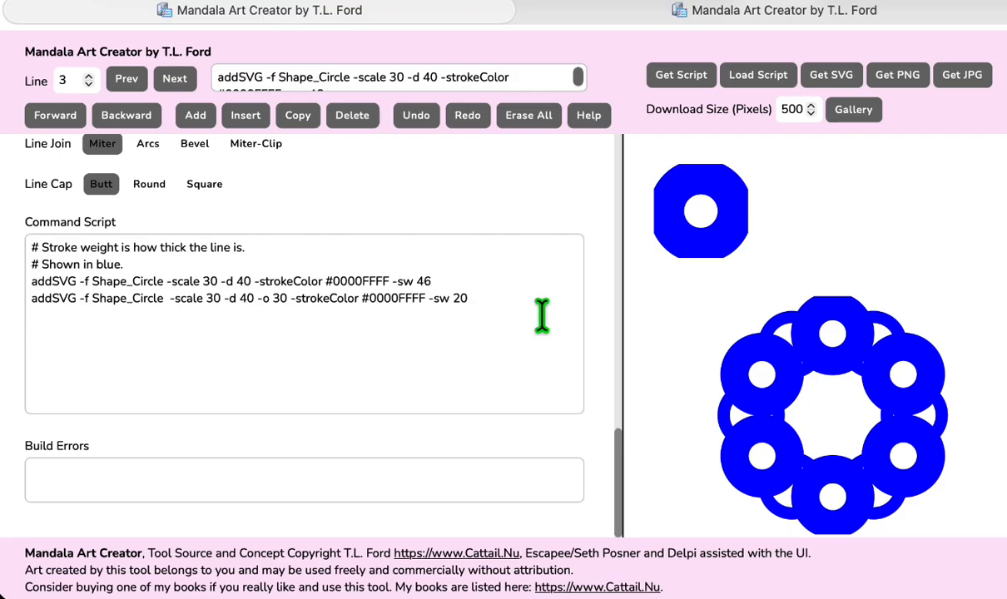
pyautogui.click(545, 120)
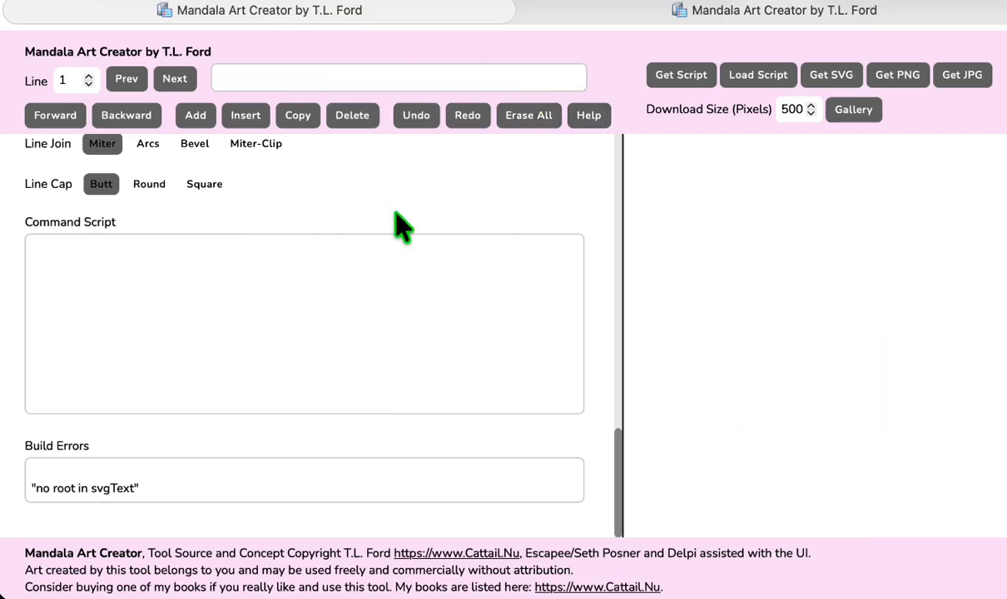
pyautogui.scroll(10, 363, 281)
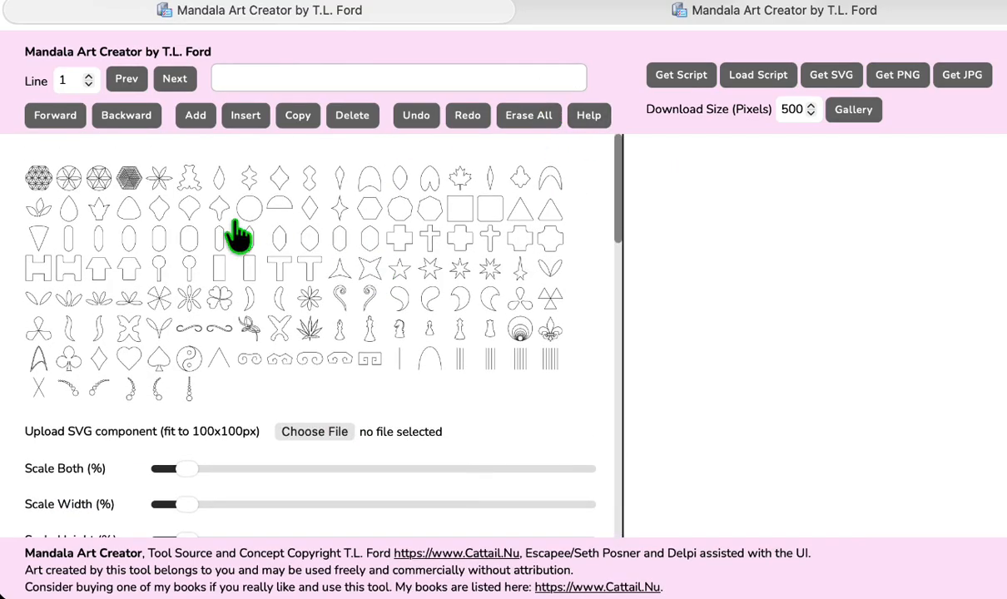
pyautogui.click(249, 209)
pyautogui.scroll(-5, 391, 417)
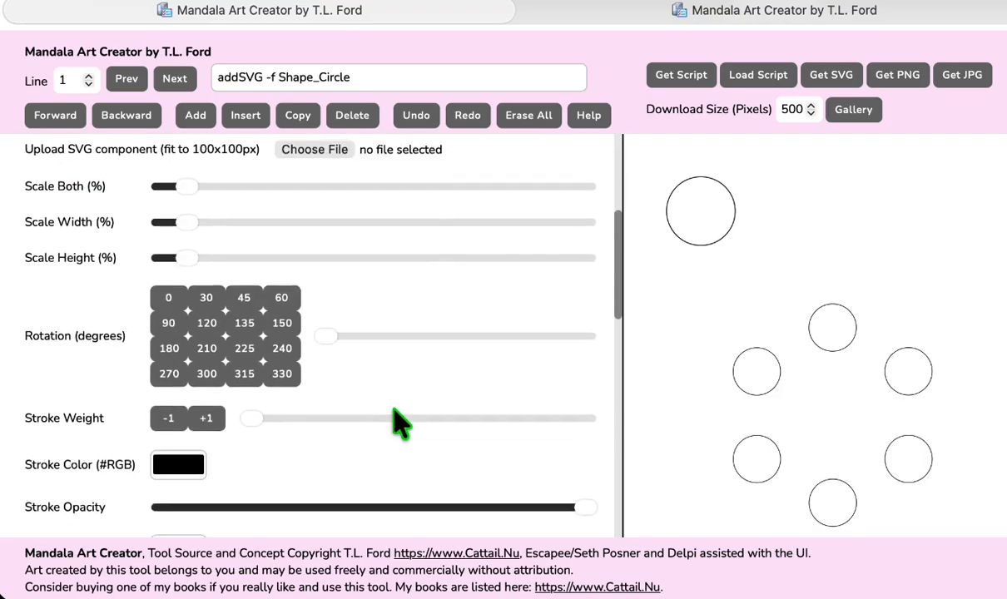
pyautogui.scroll(-5, 394, 422)
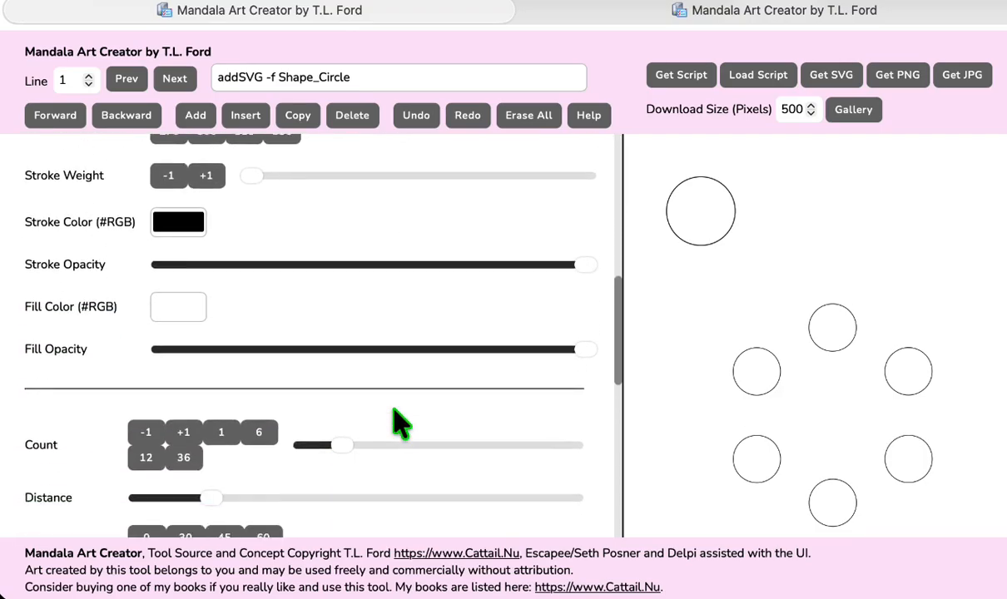
pyautogui.click(223, 435)
# Duplicate the circle's command line, check both lines in the script, and scale the front copy down to 23.
pyautogui.scroll(10, 490, 342)
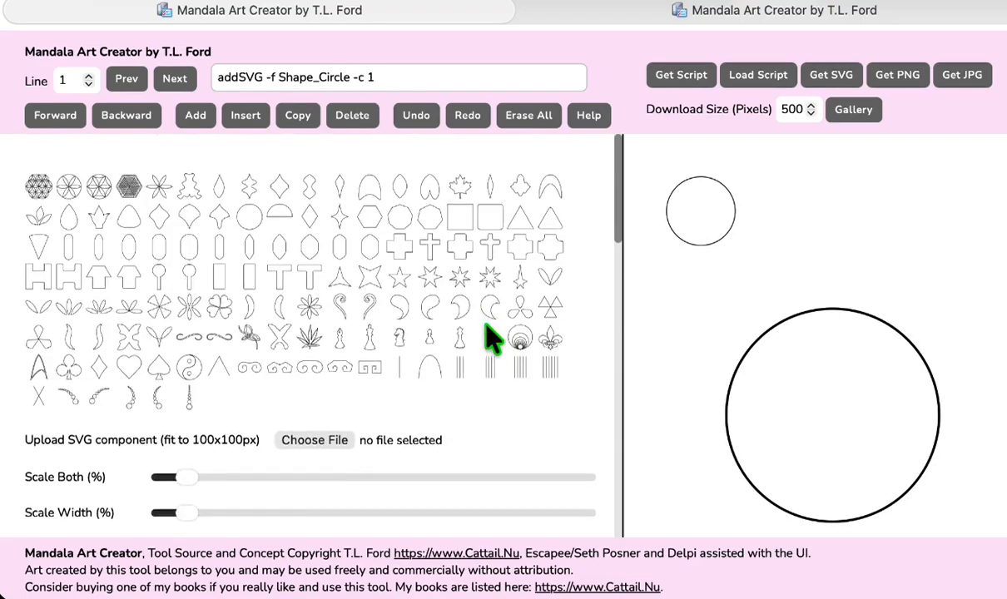
pyautogui.scroll(-2, 499, 341)
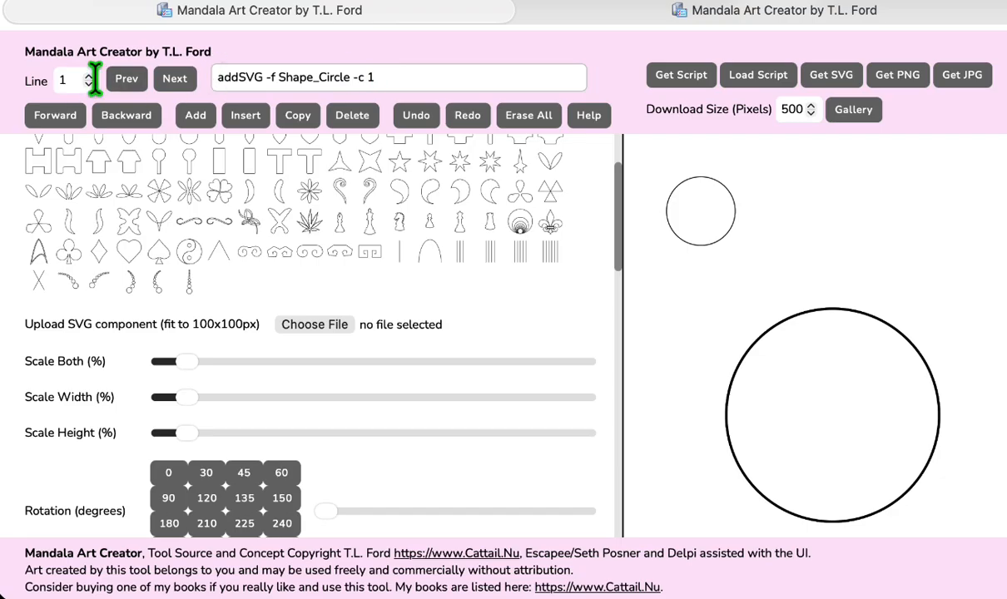
pyautogui.scroll(-10, 233, 315)
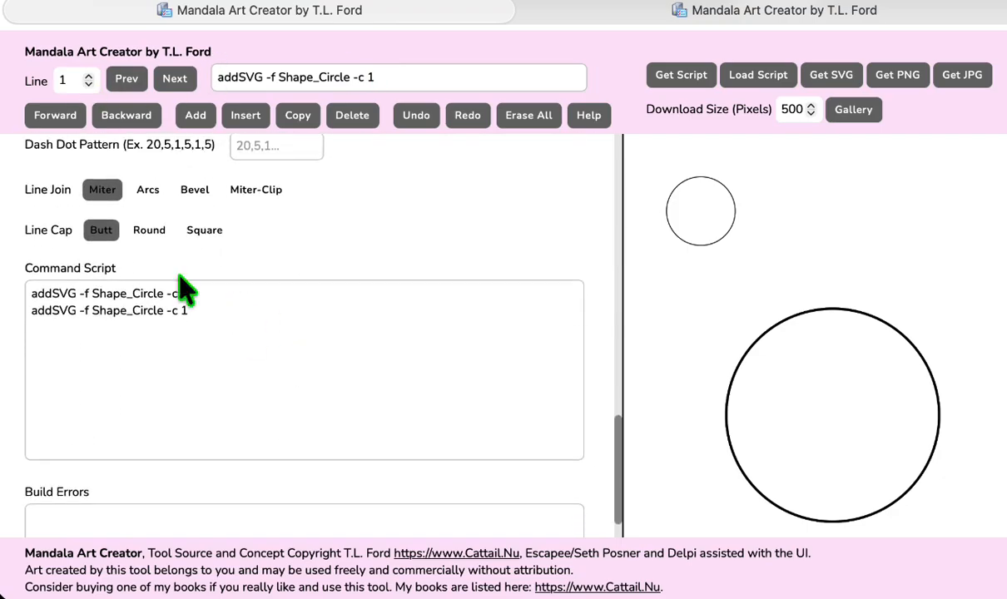
pyautogui.scroll(10, 312, 279)
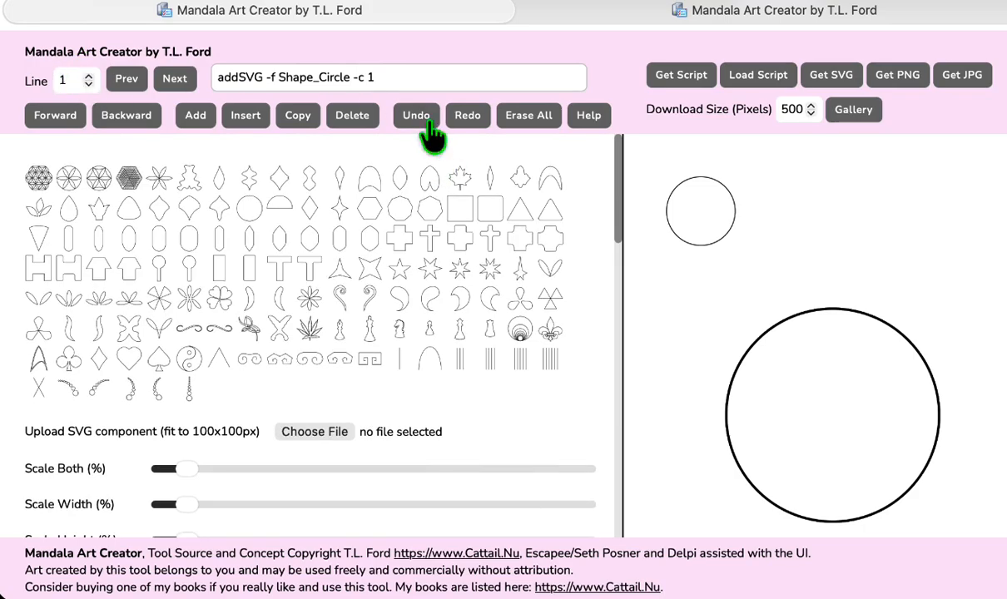
pyautogui.scroll(-1, 399, 320)
pyautogui.scroll(-2, 400, 320)
pyautogui.moveTo(180, 337); pyautogui.dragTo(182, 338)
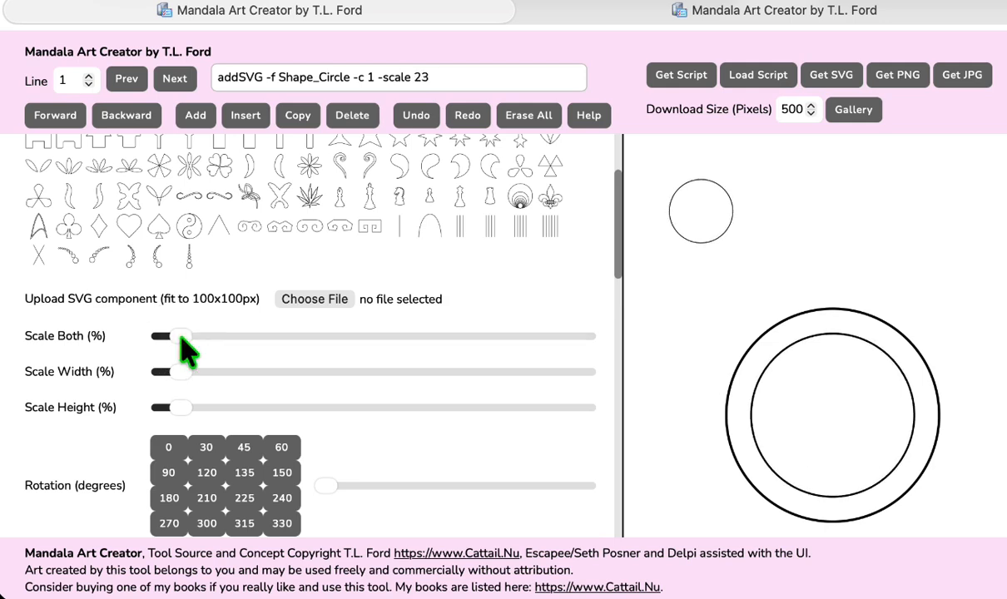
# Try scale values of 25 and 30 for the front circle in its line 1 command.
pyautogui.scroll(1, 341, 274)
pyautogui.scroll(3, 348, 286)
pyautogui.click(490, 77)
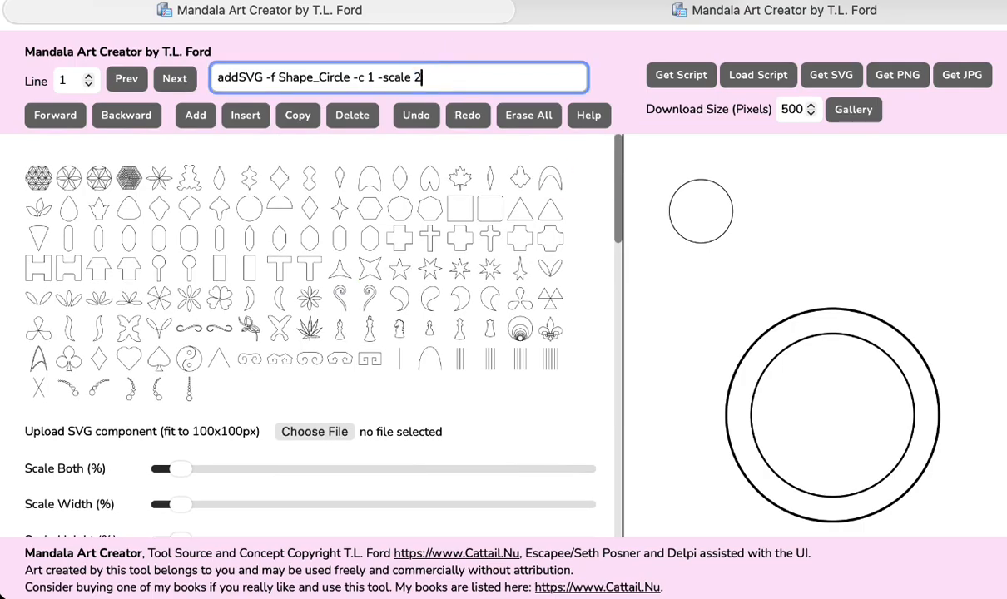
pyautogui.press('Tab')
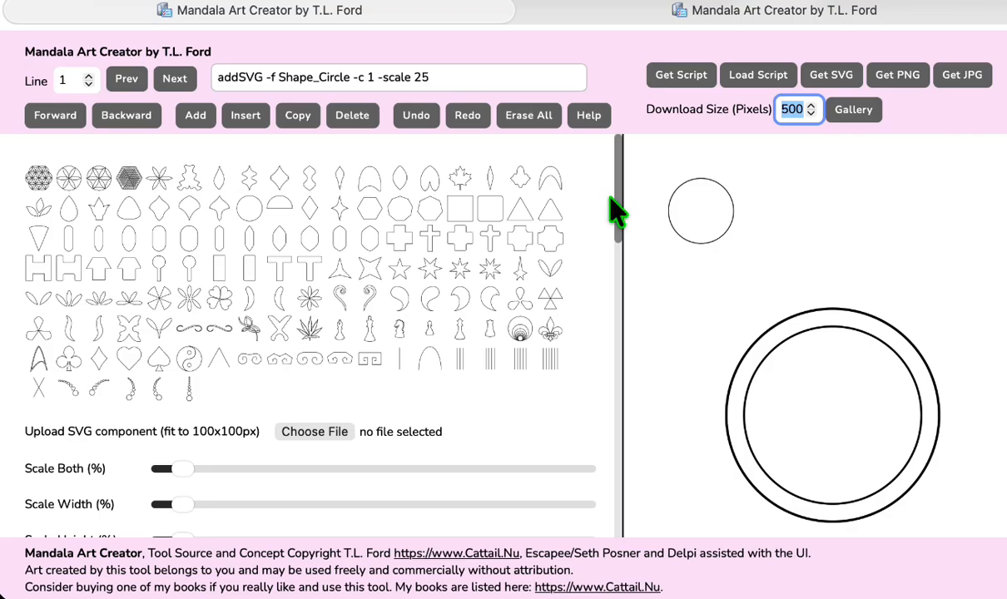
pyautogui.click(449, 80)
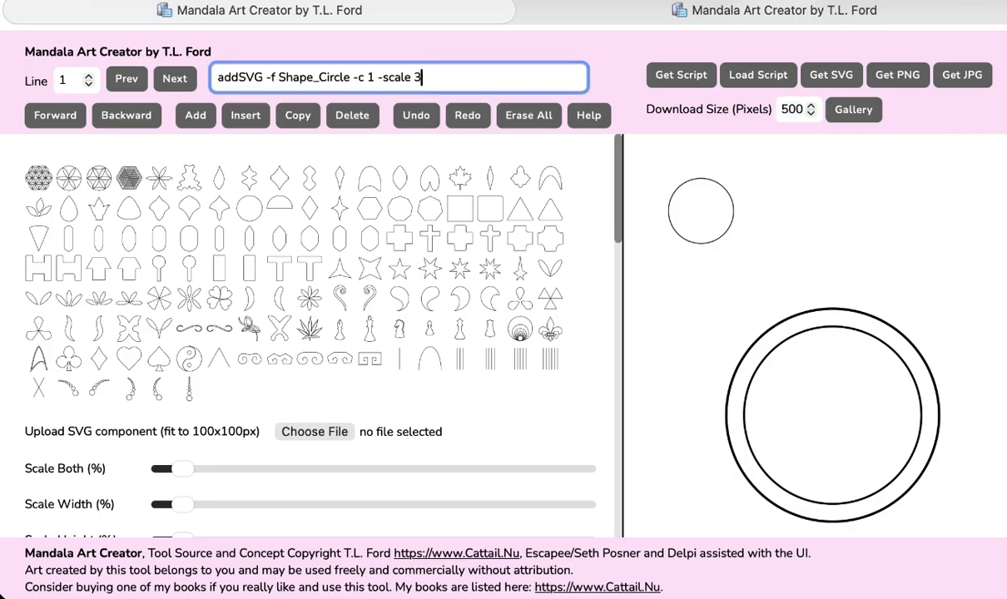
pyautogui.press('Tab')
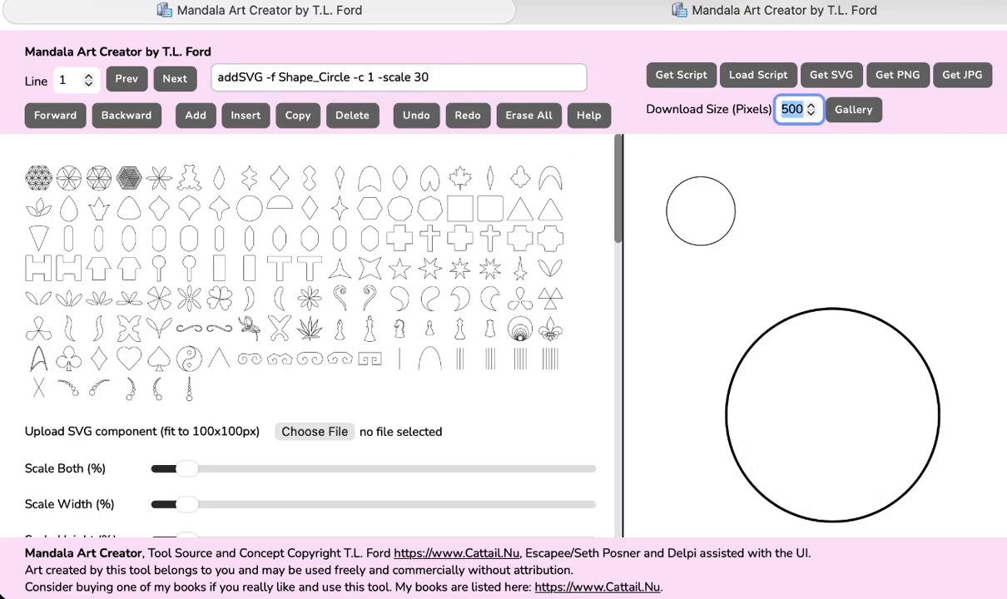
# Set the scale in the line 1 circle command to 28 and apply it.
pyautogui.click(434, 67)
pyautogui.press('BackSpace')
pyautogui.press('Return')
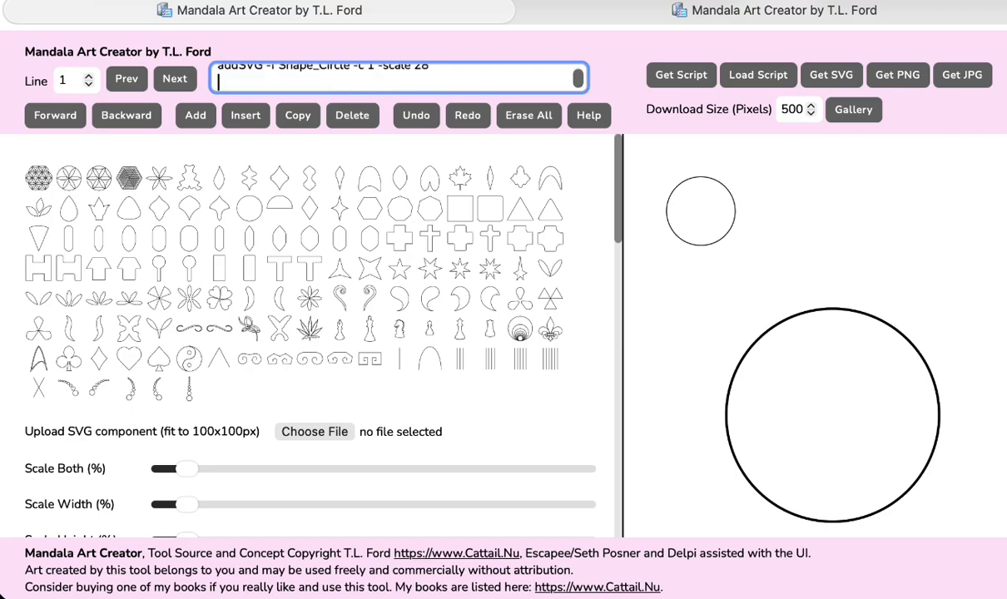
pyautogui.press('BackSpace')
pyautogui.press('Tab')
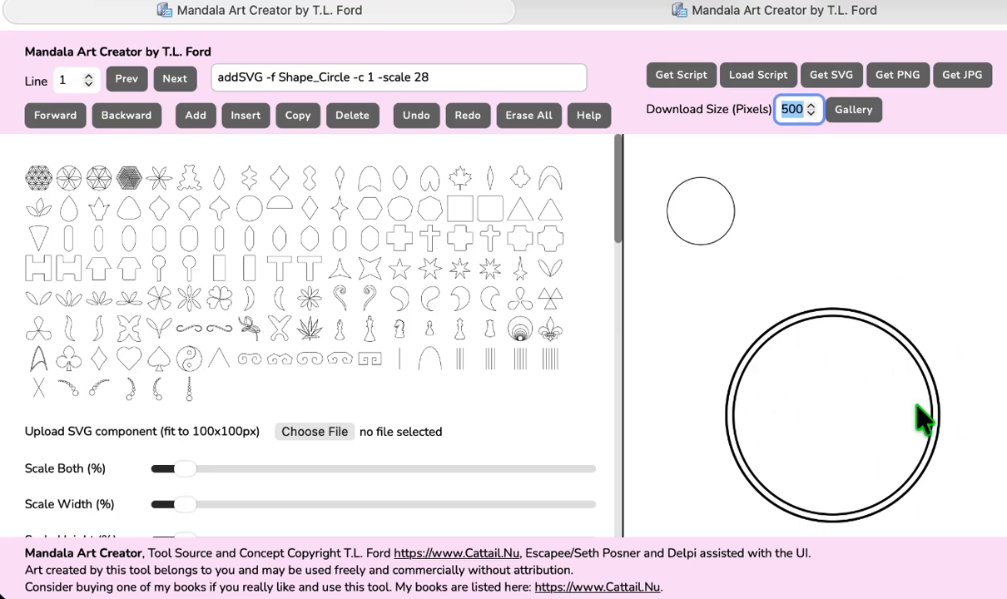
# Raise the inner circle's stroke weight to 3 in single increments.
pyautogui.scroll(-5, 281, 353)
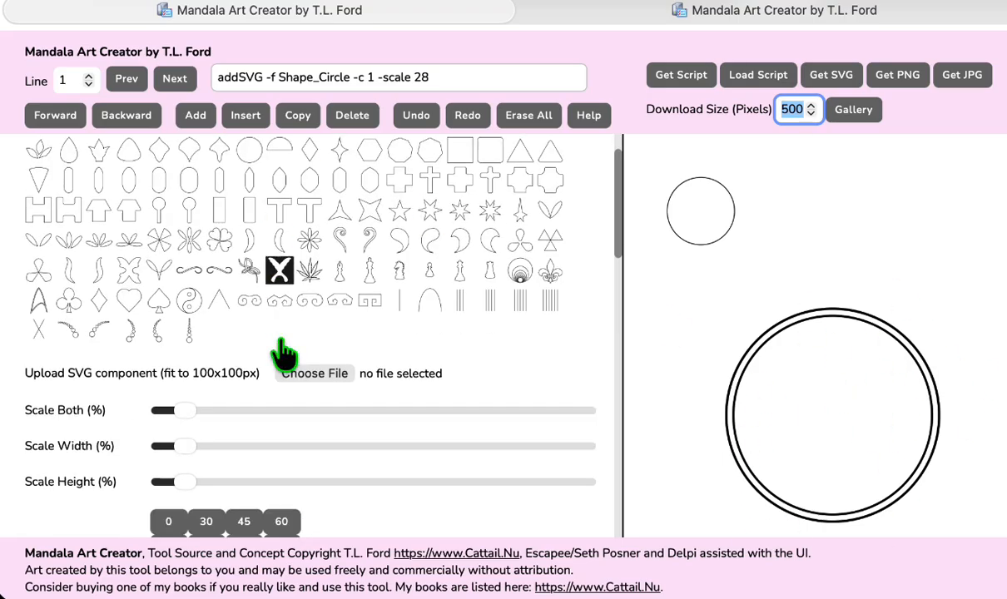
pyautogui.click(206, 431)
pyautogui.click(206, 431)
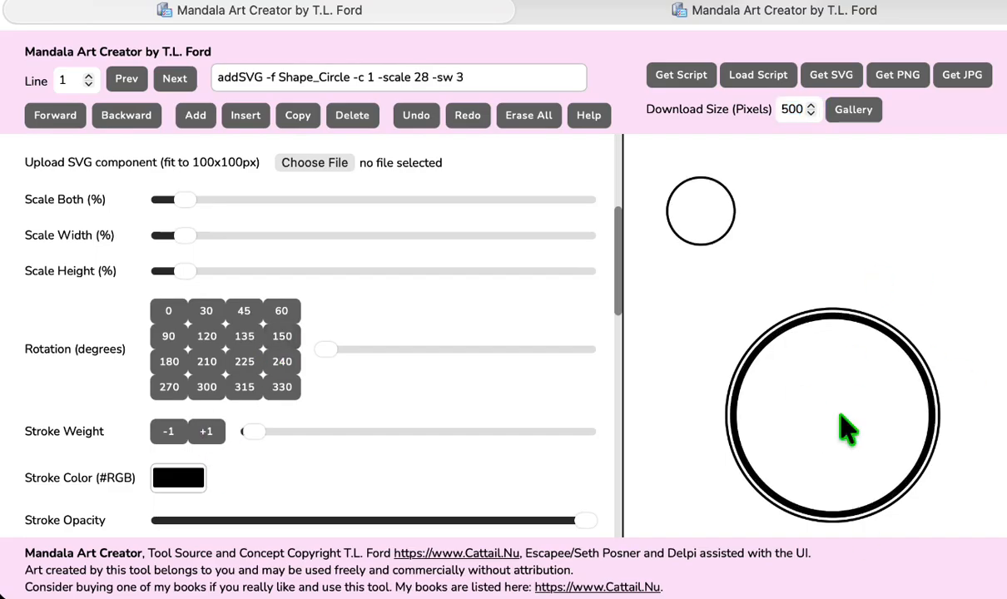
# Examine the gallery's Simple Aura and erasing examples, focusing on the transparent stroke color #00000000 and its alpha digits.
pyautogui.click(768, 10)
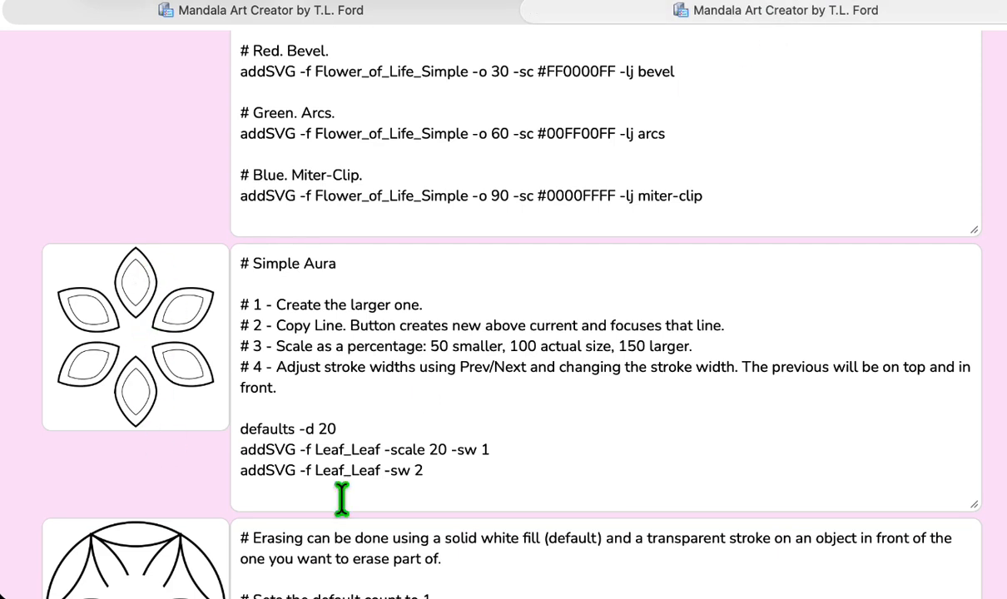
pyautogui.scroll(-5, 503, 465)
pyautogui.scroll(-1, 503, 465)
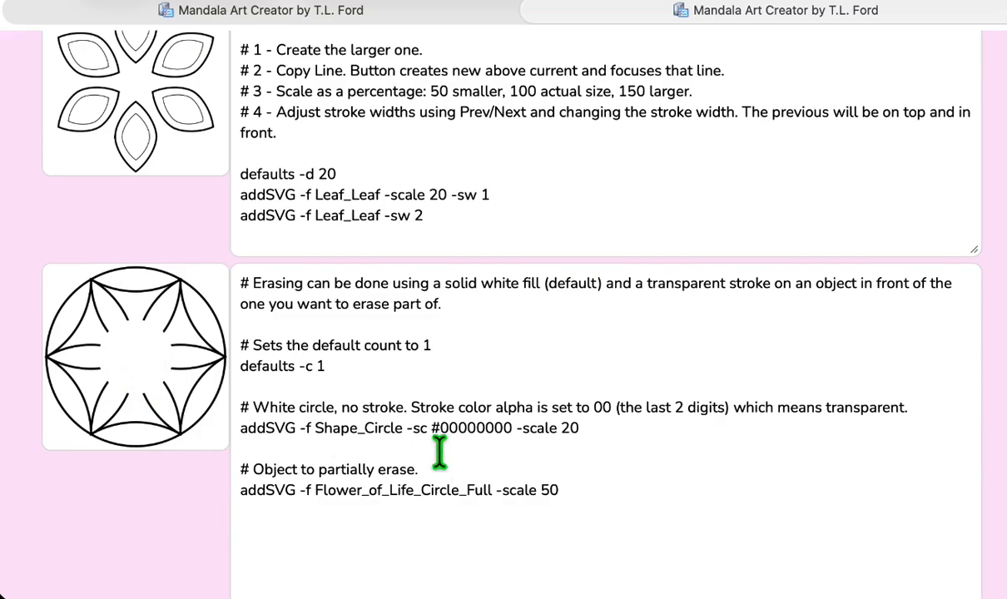
pyautogui.moveTo(432, 429); pyautogui.dragTo(511, 428)
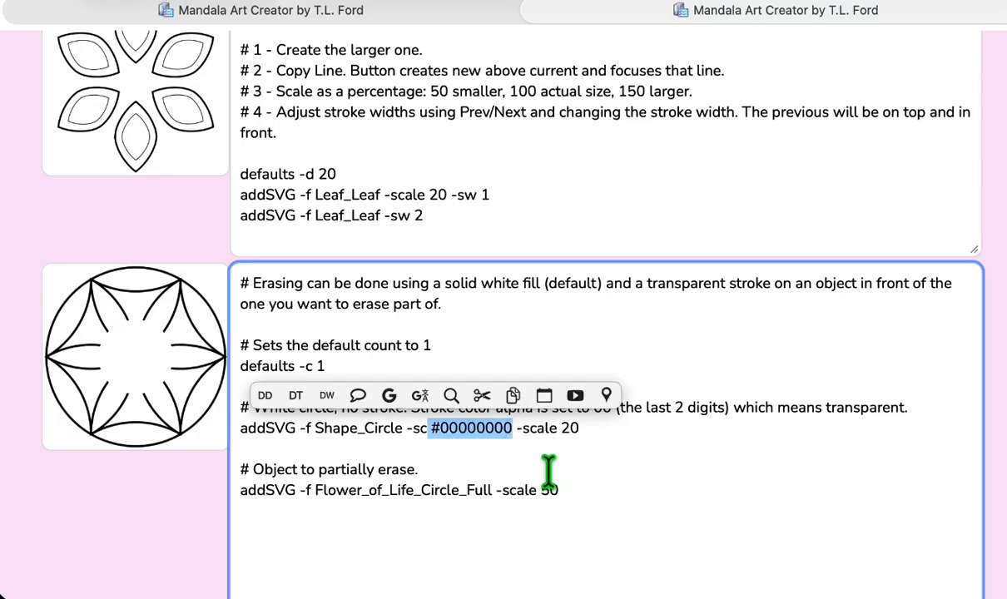
pyautogui.click(500, 433)
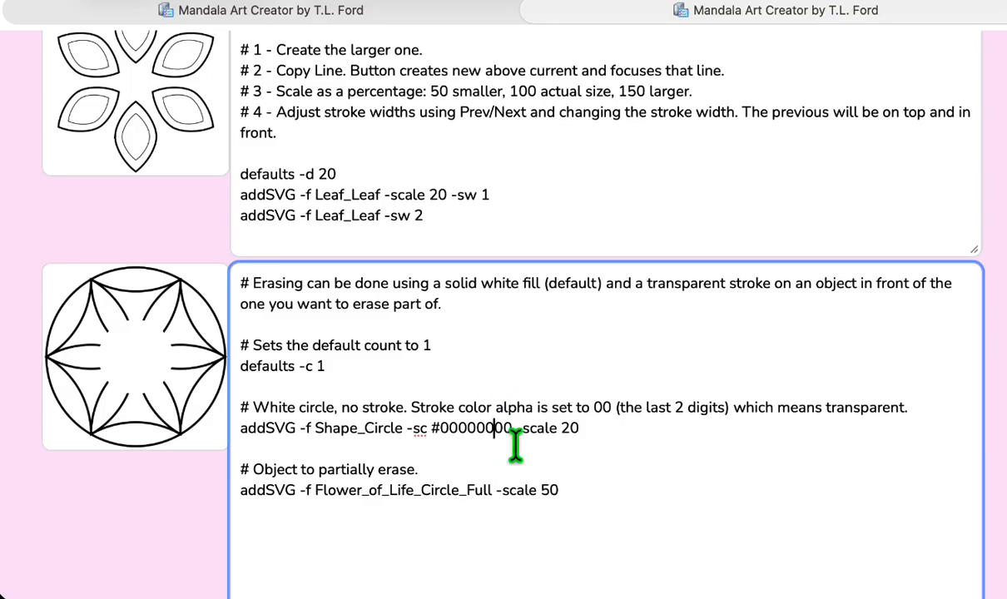
# Examine the gallery example for reusing a design in another, covering the part's script and the uploaded SVG's command.
pyautogui.scroll(-10, 516, 445)
pyautogui.scroll(-1, 516, 446)
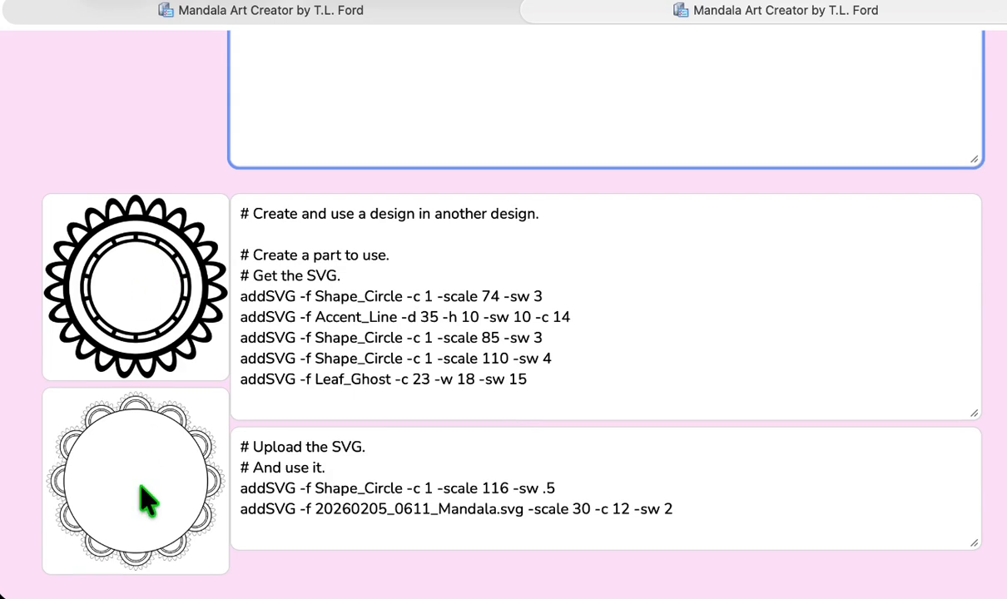
pyautogui.scroll(-2, 394, 391)
pyautogui.scroll(1, 393, 389)
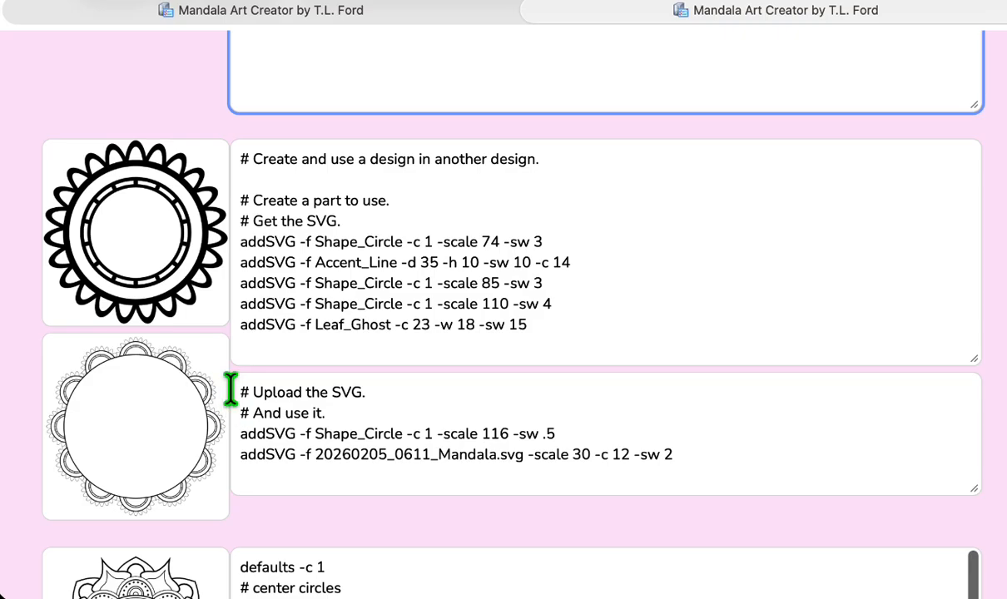
pyautogui.moveTo(559, 320); pyautogui.dragTo(281, 180)
pyautogui.click(566, 307)
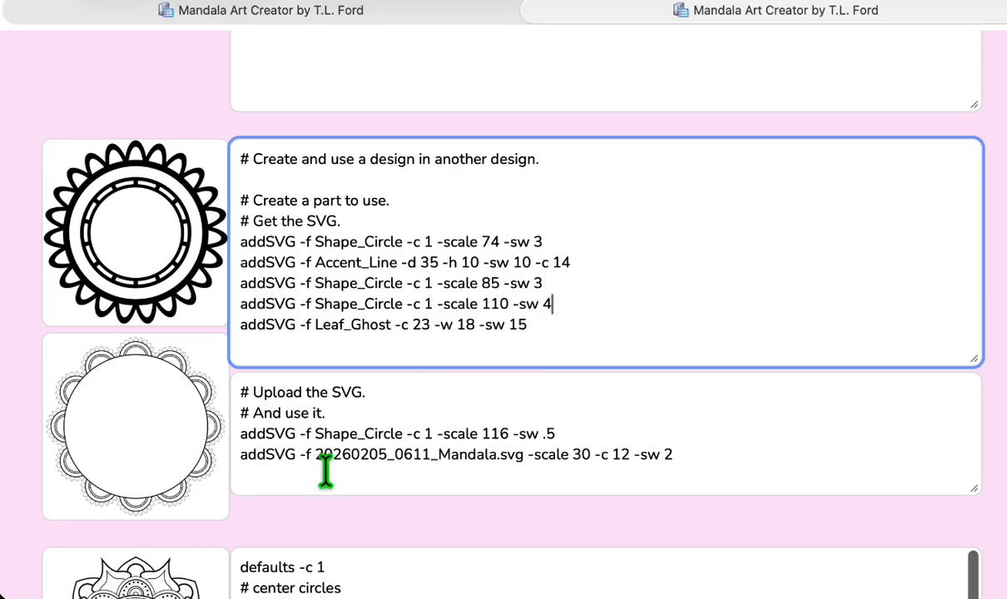
pyautogui.click(678, 455)
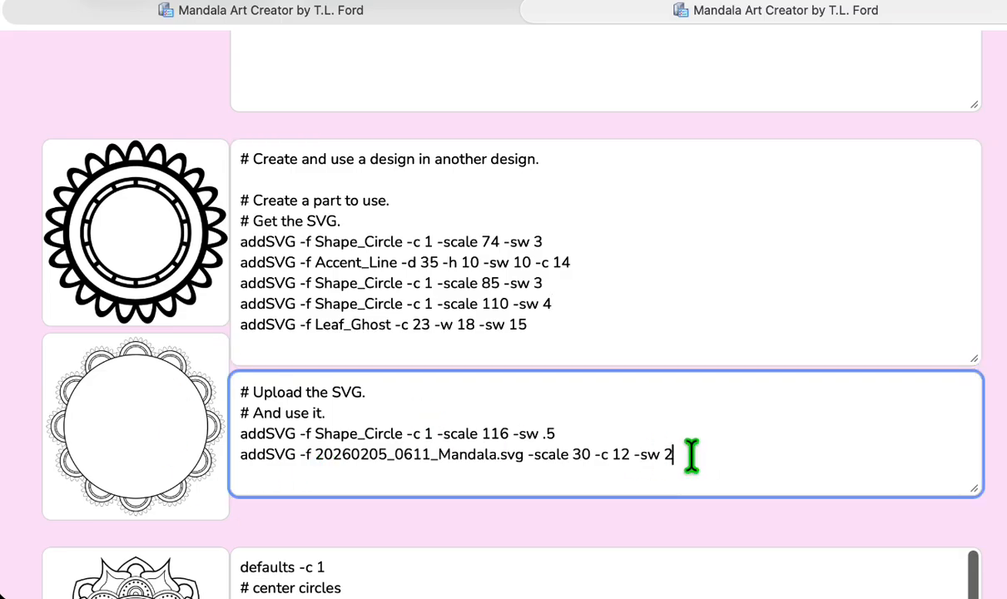
# Return to the mandala editor, open and leave the SVG component file chooser, and view the circles' command script.
pyautogui.click(369, 6)
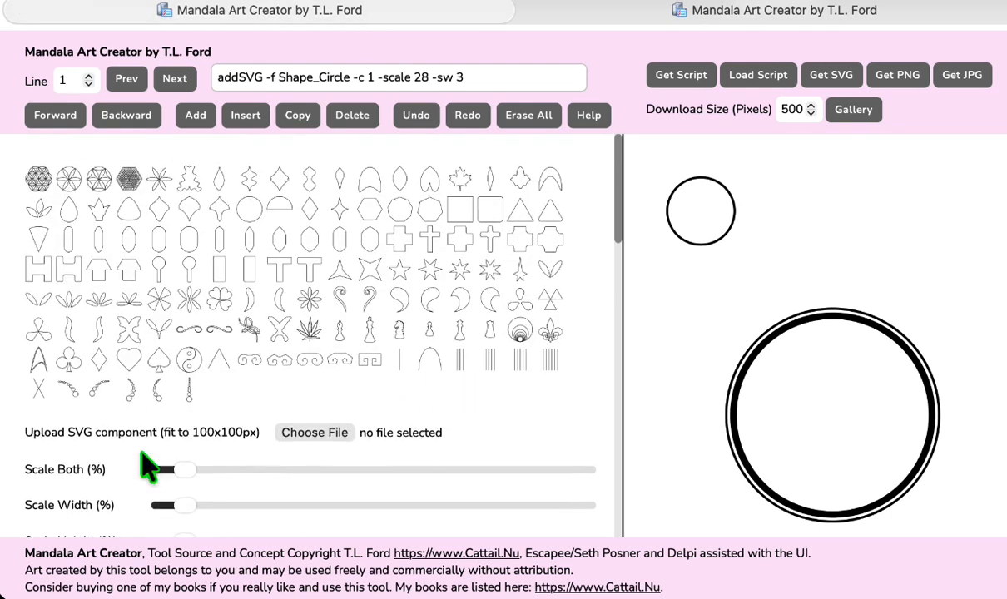
pyautogui.click(312, 434)
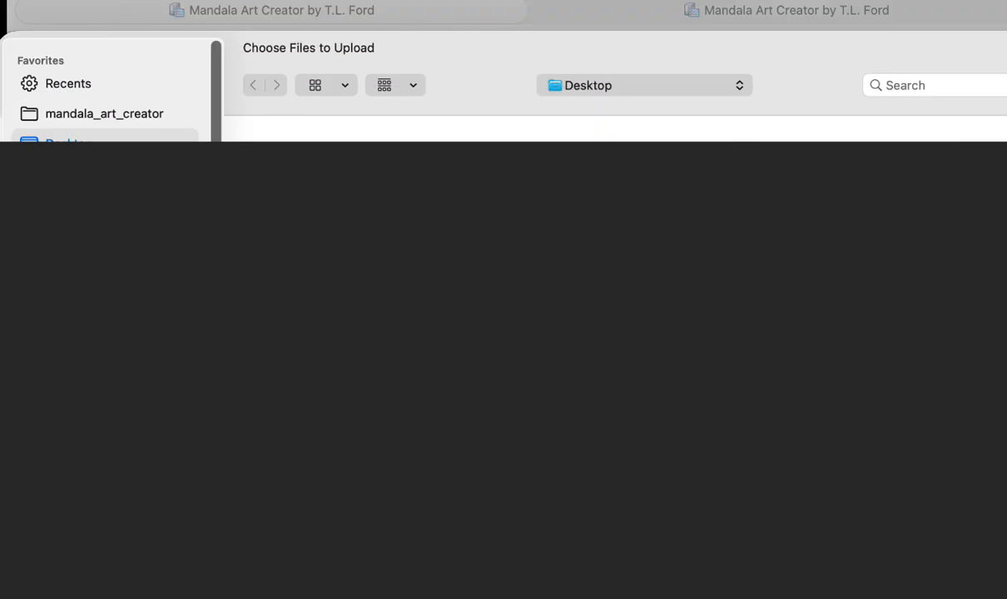
pyautogui.press('Return')
pyautogui.scroll(-5, 440, 405)
pyautogui.scroll(-2, 729, 404)
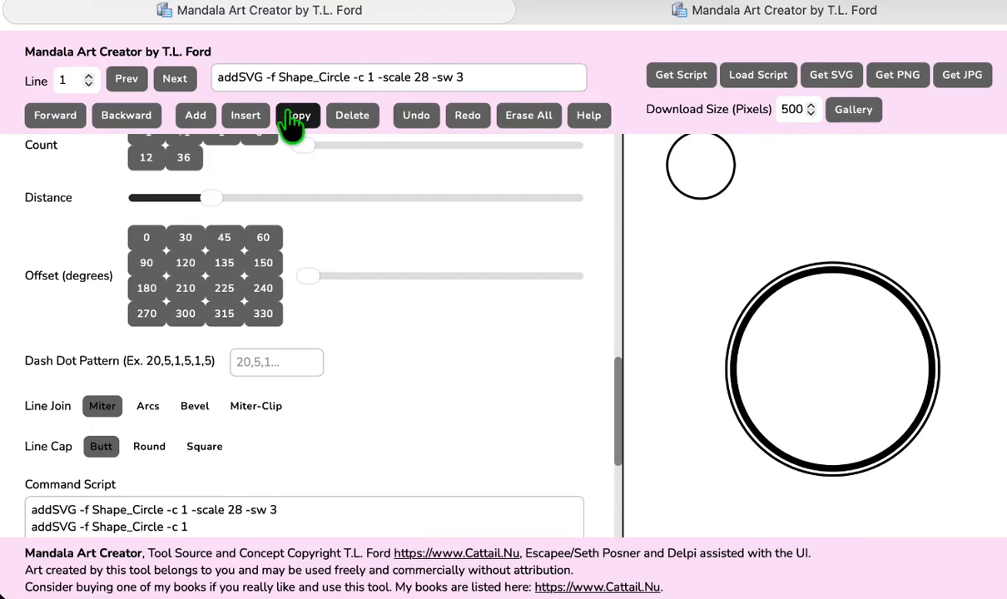
# Delete the inner circle's line from the script and undo the deletion.
pyautogui.click(365, 130)
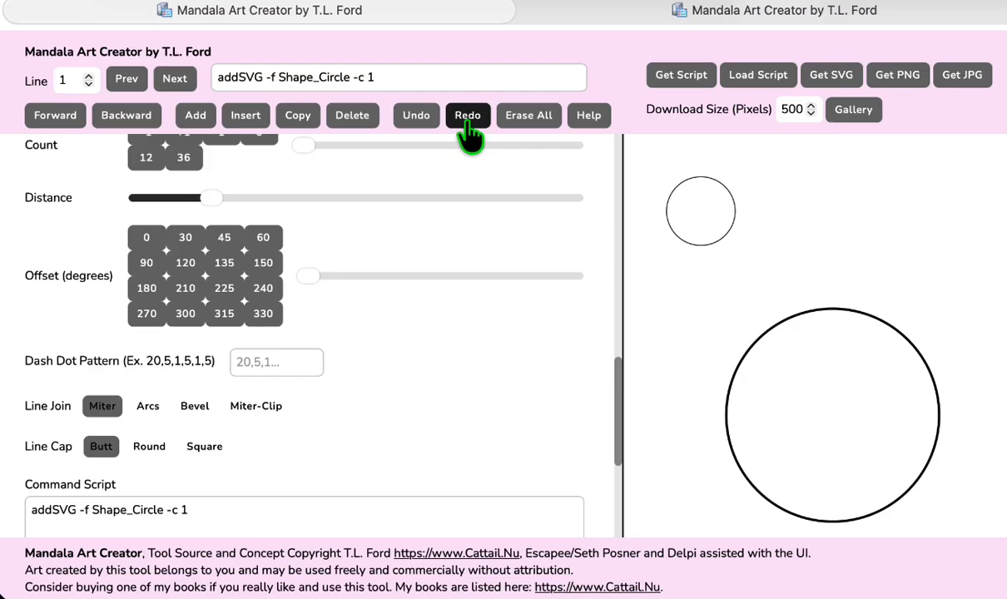
pyautogui.click(419, 121)
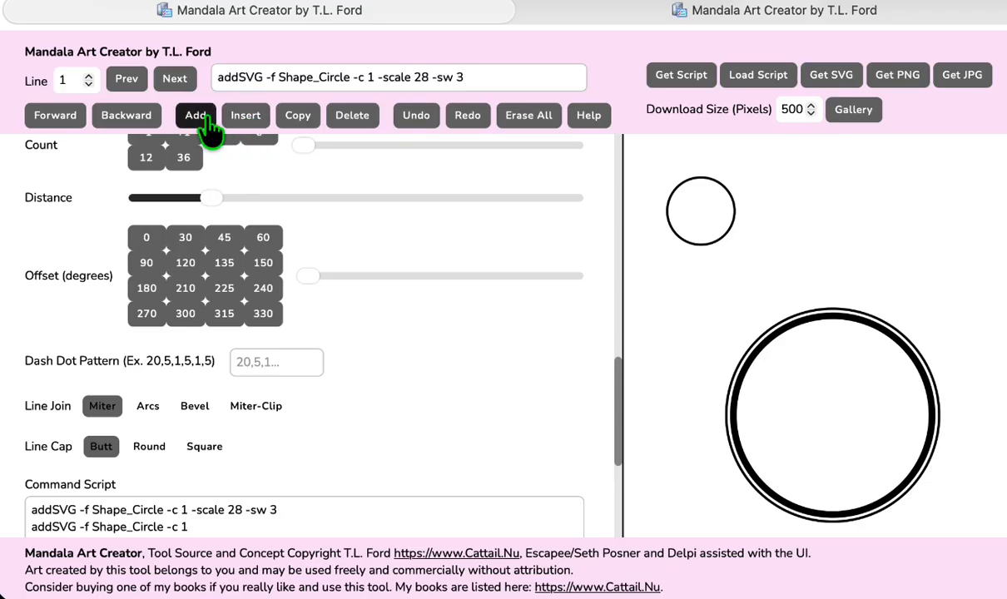
# Add a new script line after the circles and give it the Geometric_Cross shape.
pyautogui.doubleClick(176, 81)
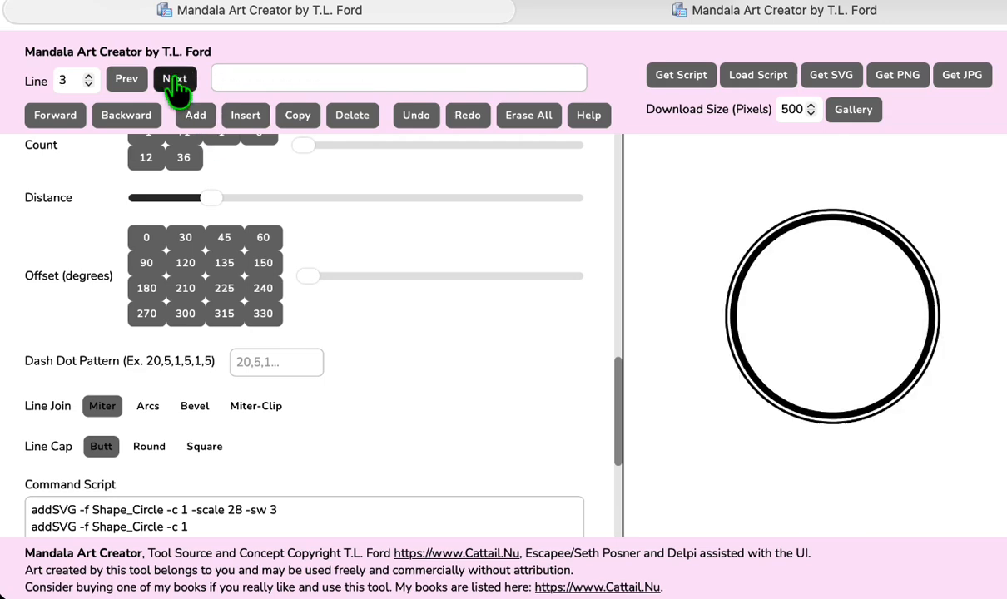
pyautogui.click(197, 118)
pyautogui.scroll(15, 374, 419)
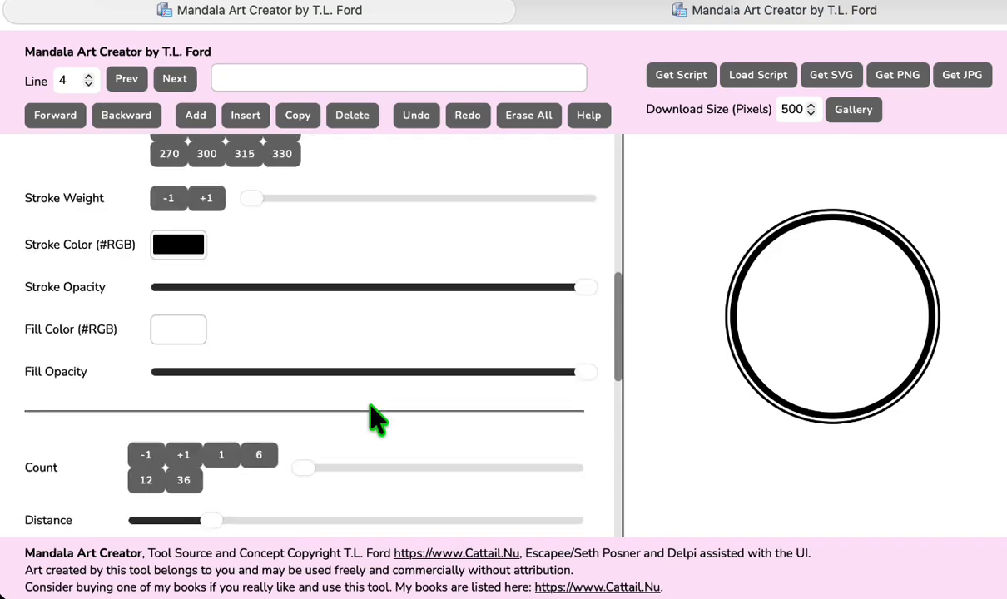
pyautogui.click(399, 243)
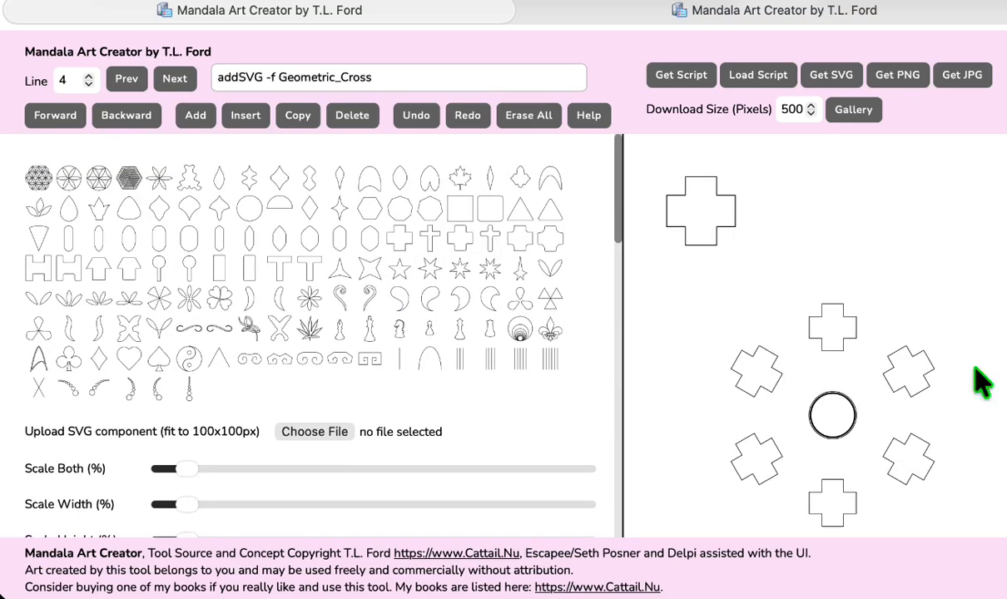
# Set the ring of crosses to a distance of 10 from the center.
pyautogui.scroll(-5, 562, 405)
pyautogui.scroll(-8, 557, 412)
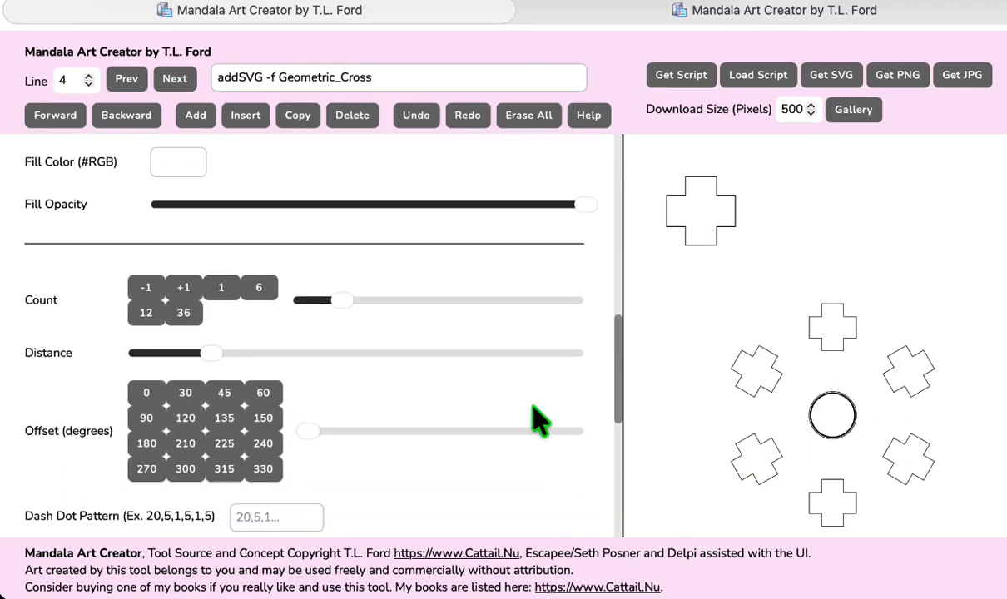
pyautogui.moveTo(216, 353); pyautogui.dragTo(150, 353)
# Scale the crosses in both directions to 21 percent.
pyautogui.scroll(5, 468, 225)
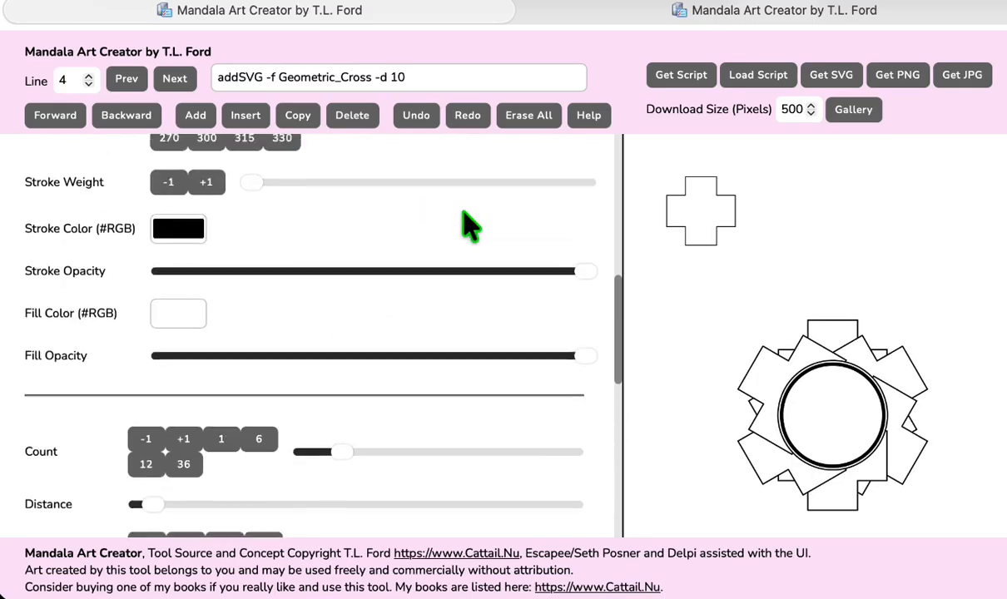
pyautogui.scroll(6, 454, 221)
pyautogui.scroll(-2, 350, 315)
pyautogui.click(182, 337)
pyautogui.moveTo(182, 337); pyautogui.dragTo(176, 335)
pyautogui.click(174, 338)
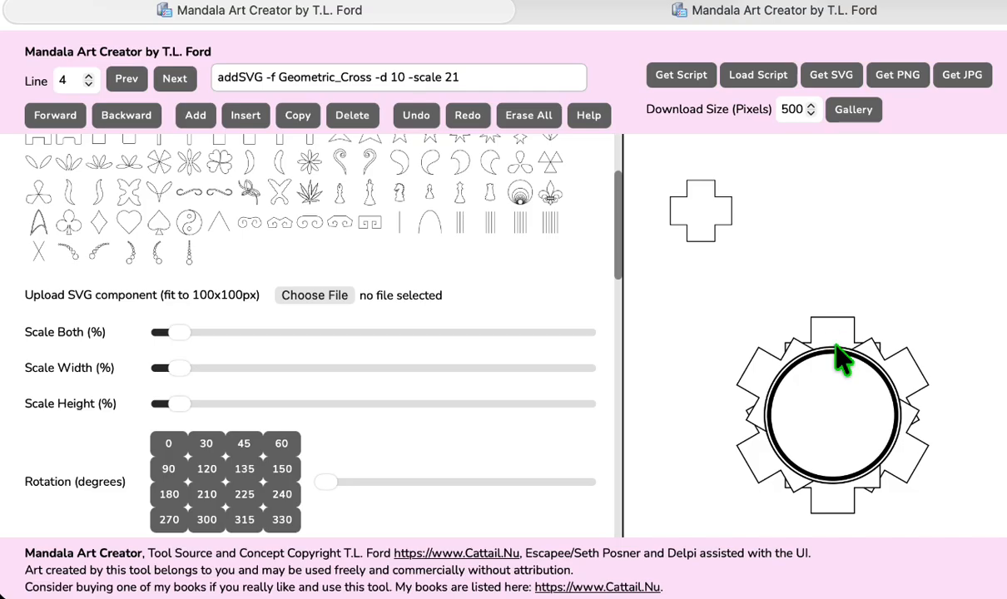
# Insert a line before the crosses with the Floral_Paisley_Left shape at distance 9.
pyautogui.click(250, 121)
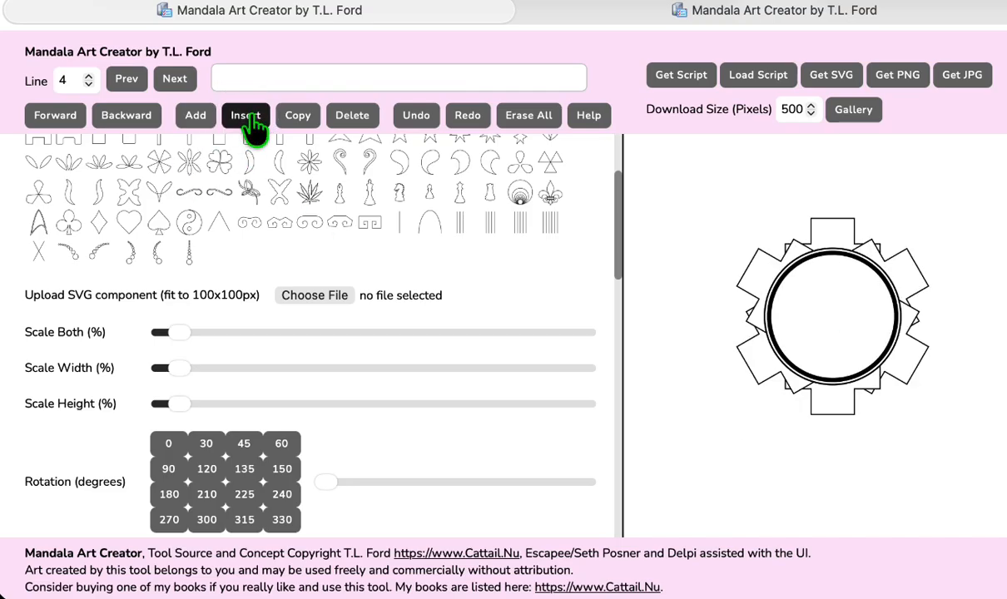
pyautogui.click(403, 166)
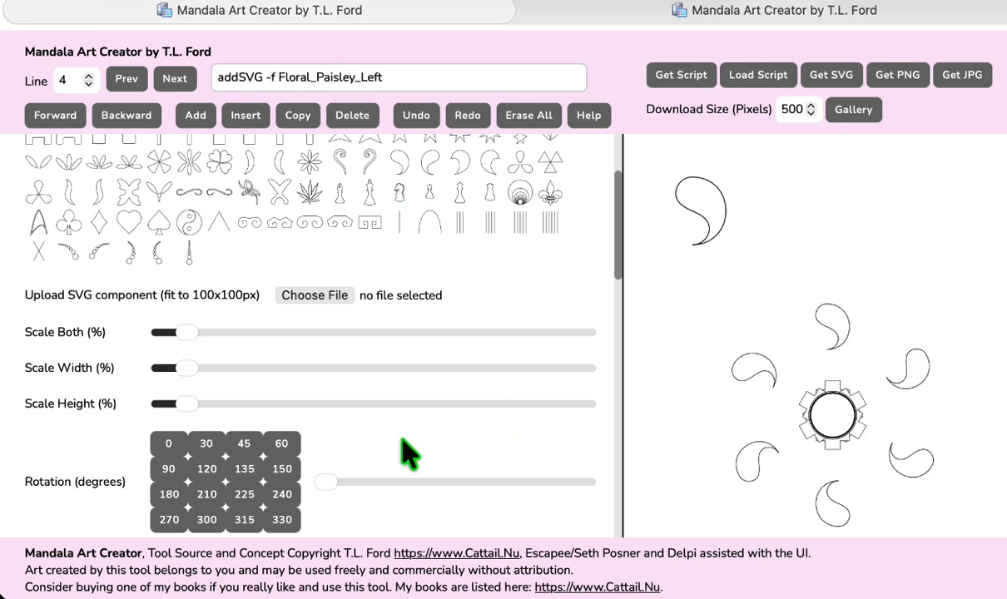
pyautogui.scroll(-3, 411, 450)
pyautogui.scroll(-5, 412, 454)
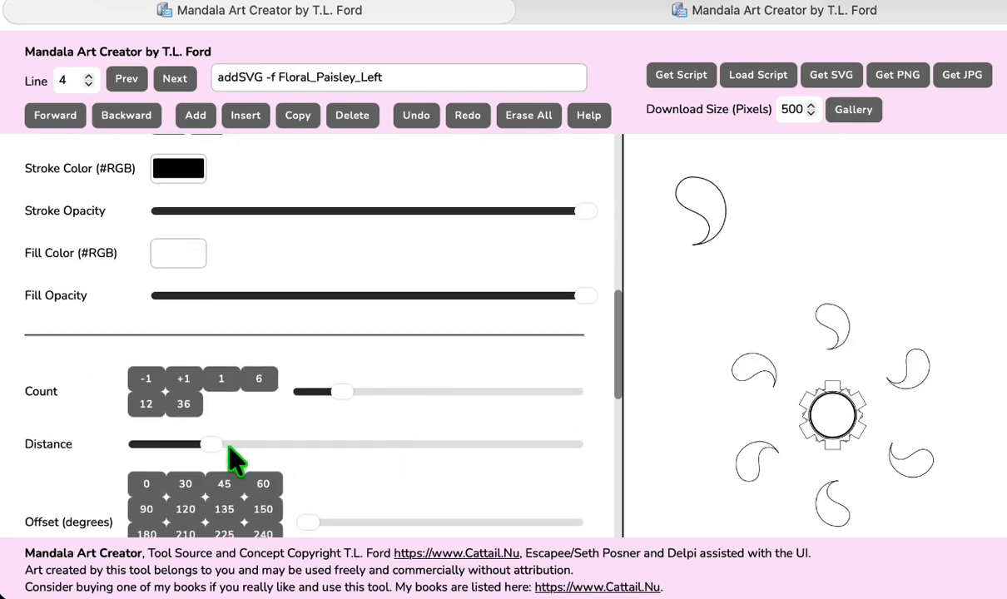
pyautogui.moveTo(210, 449); pyautogui.dragTo(153, 450)
# Scale the paisleys in both directions down to 8 percent.
pyautogui.scroll(3, 325, 270)
pyautogui.scroll(3, 323, 270)
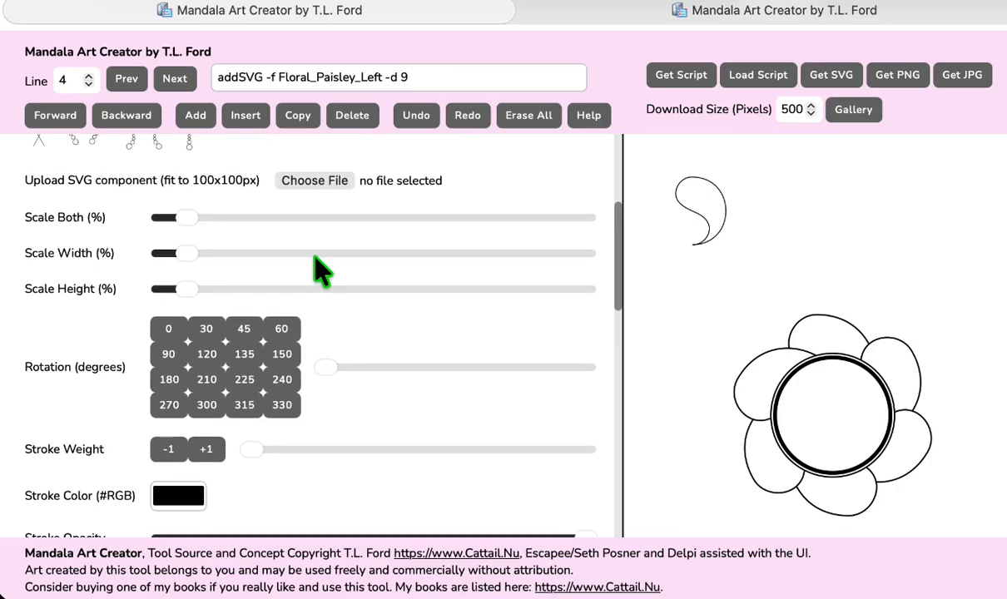
pyautogui.moveTo(180, 219); pyautogui.dragTo(173, 223)
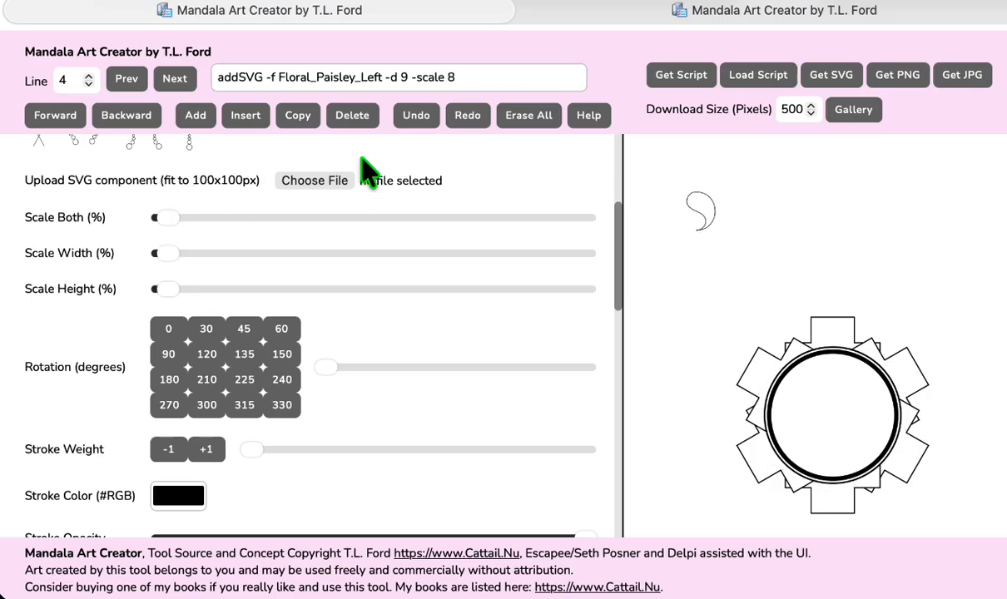
# Edit the paisley line's -d value in the script, trying 12 and settling on 17.
pyautogui.click(407, 74)
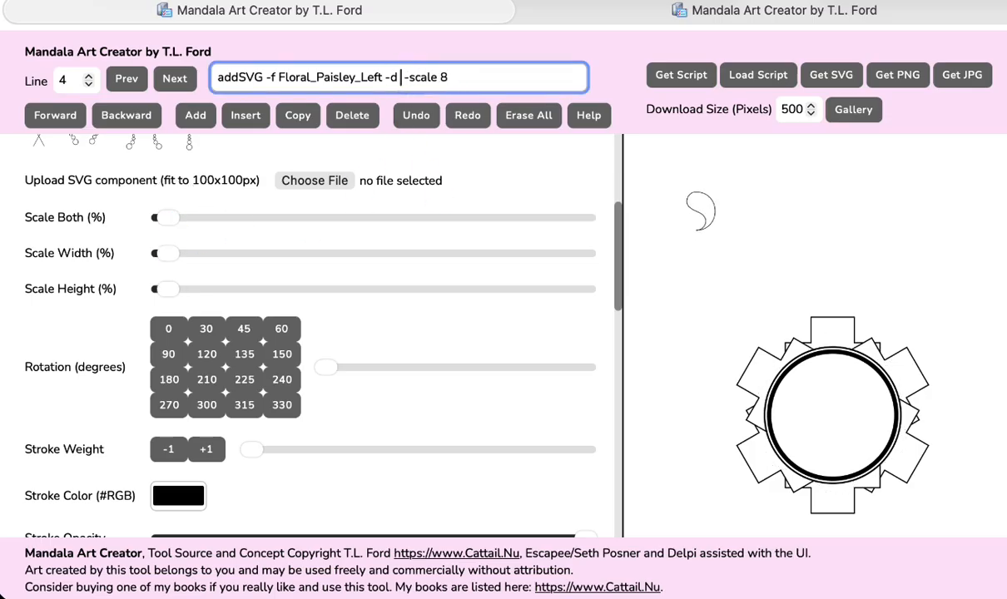
pyautogui.write('12')
pyautogui.press('Tab')
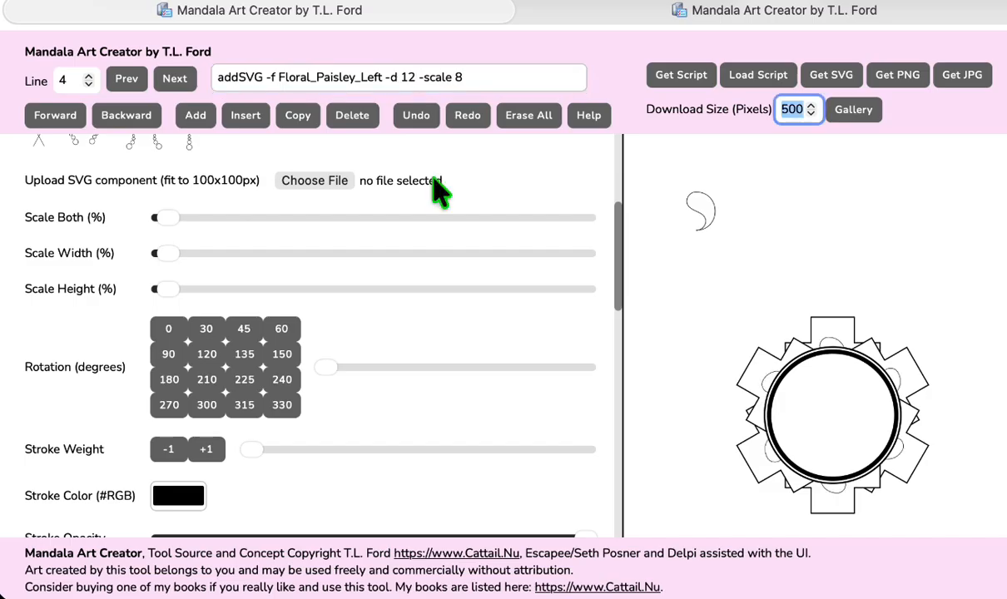
pyautogui.click(397, 73)
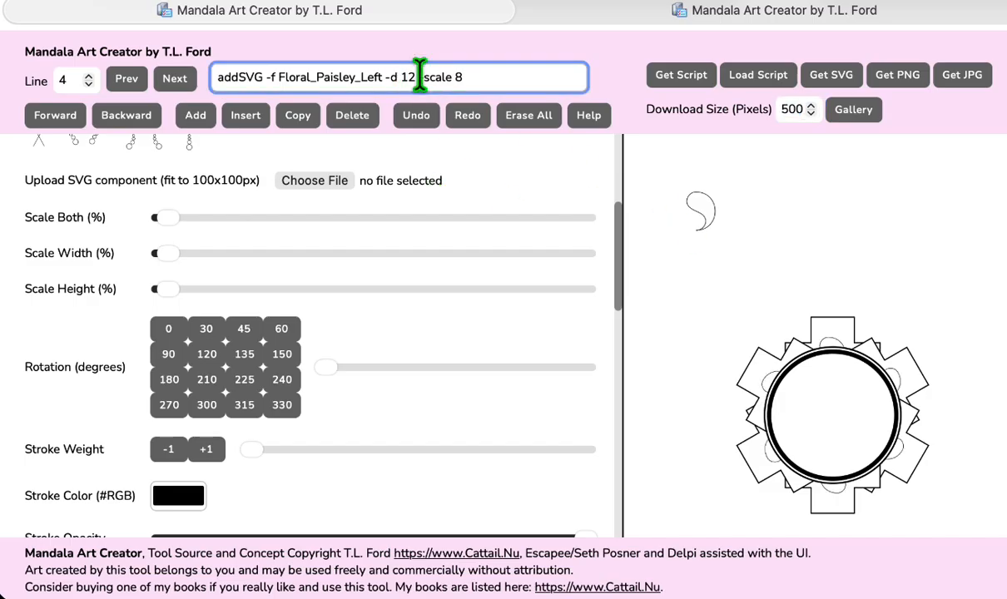
pyautogui.press('BackSpace')
pyautogui.write('7')
pyautogui.press('Tab')
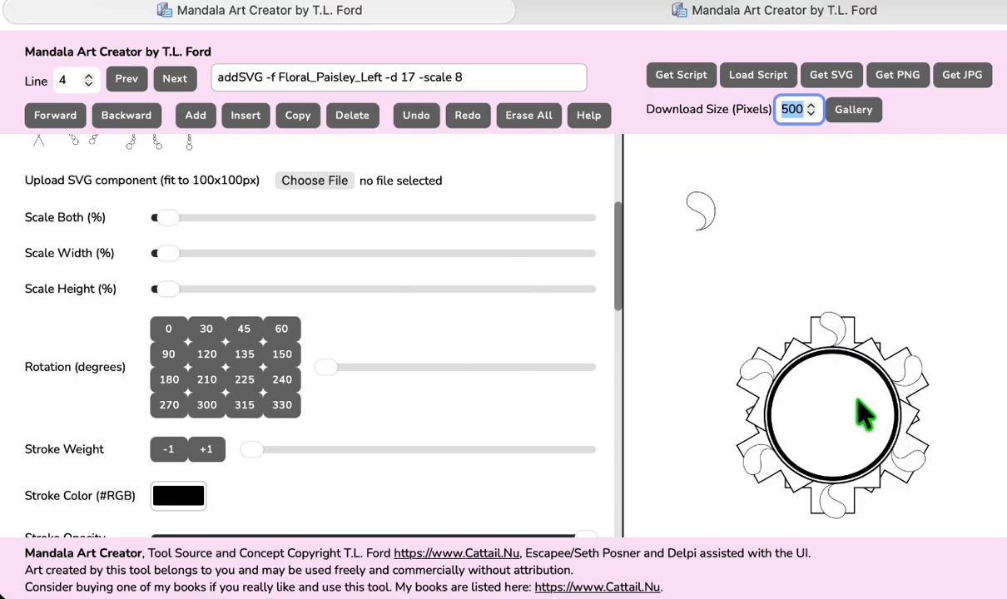
# Duplicate the paisley line and set an offset of 30 degrees on the copy.
pyautogui.click(298, 125)
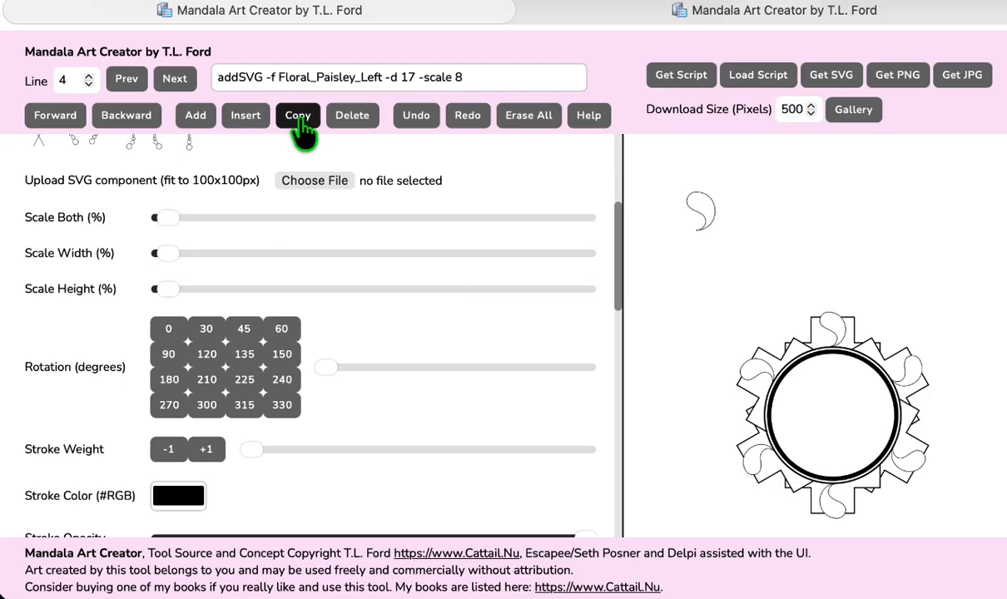
pyautogui.scroll(-10, 447, 351)
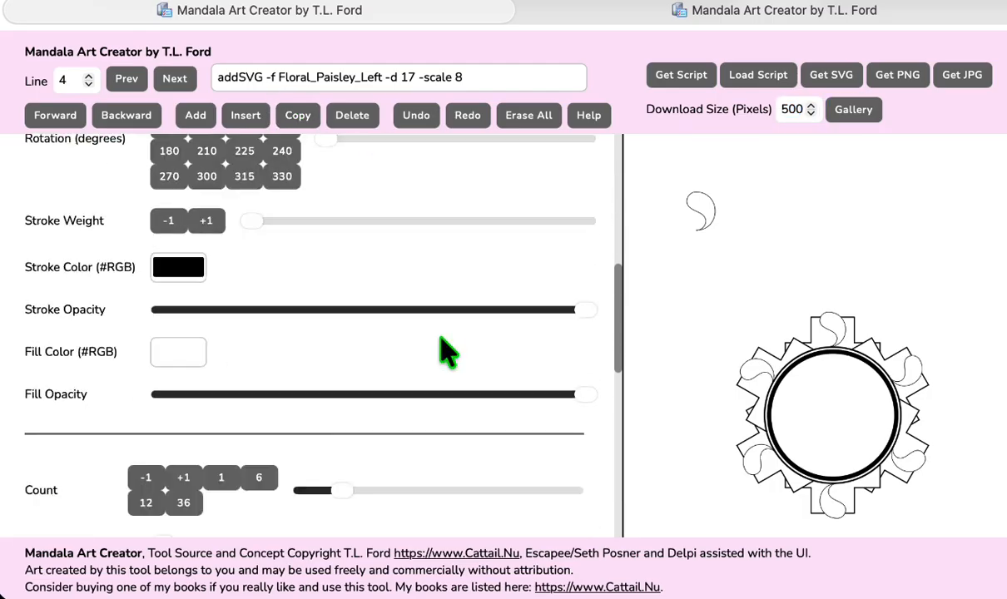
pyautogui.click(188, 380)
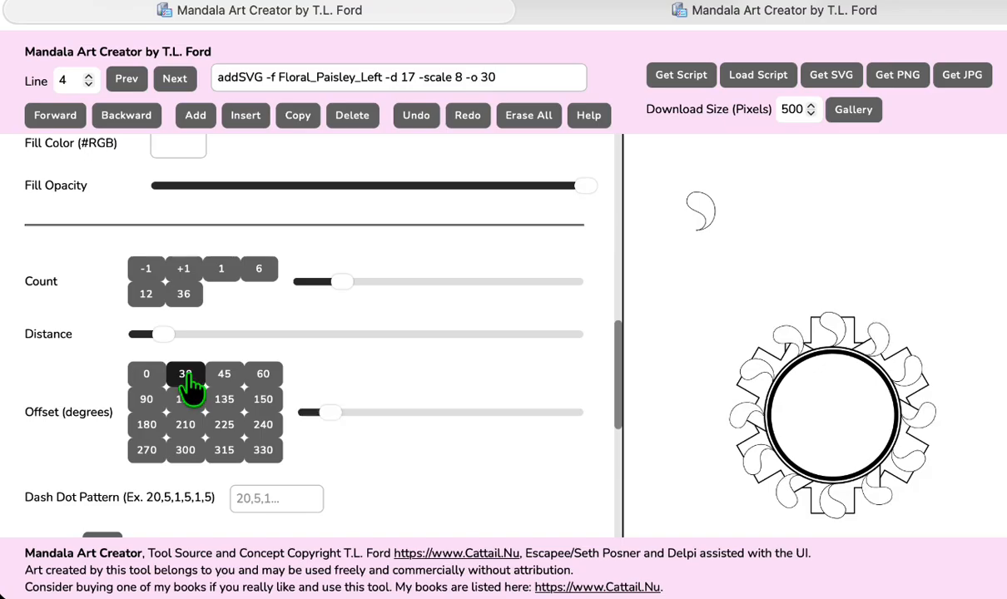
# Rotate the offset paisleys, trying 180 degrees and settling on 241 degrees.
pyautogui.scroll(10, 371, 274)
pyautogui.scroll(-4, 371, 363)
pyautogui.scroll(-3, 287, 414)
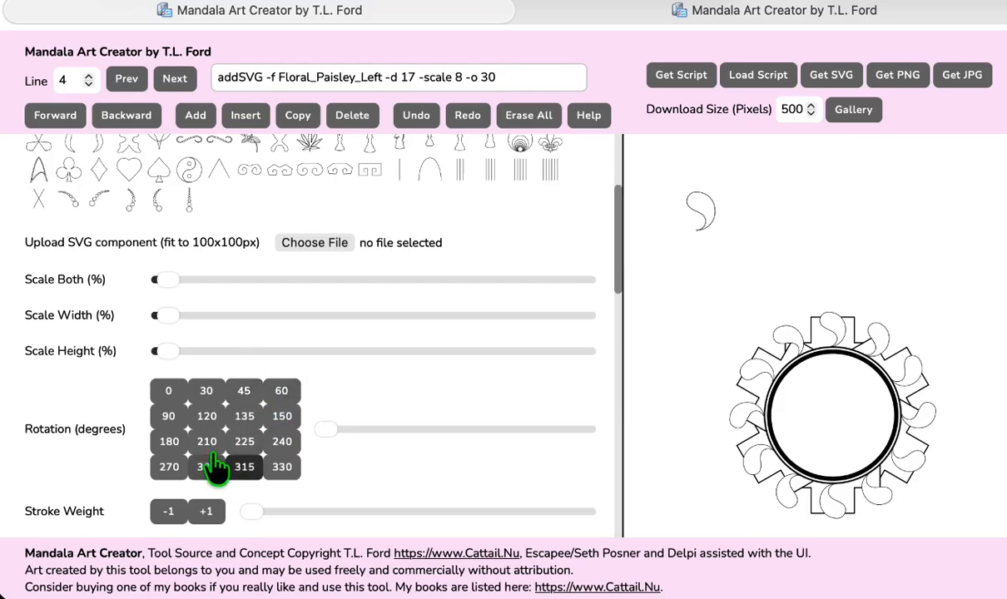
pyautogui.click(170, 442)
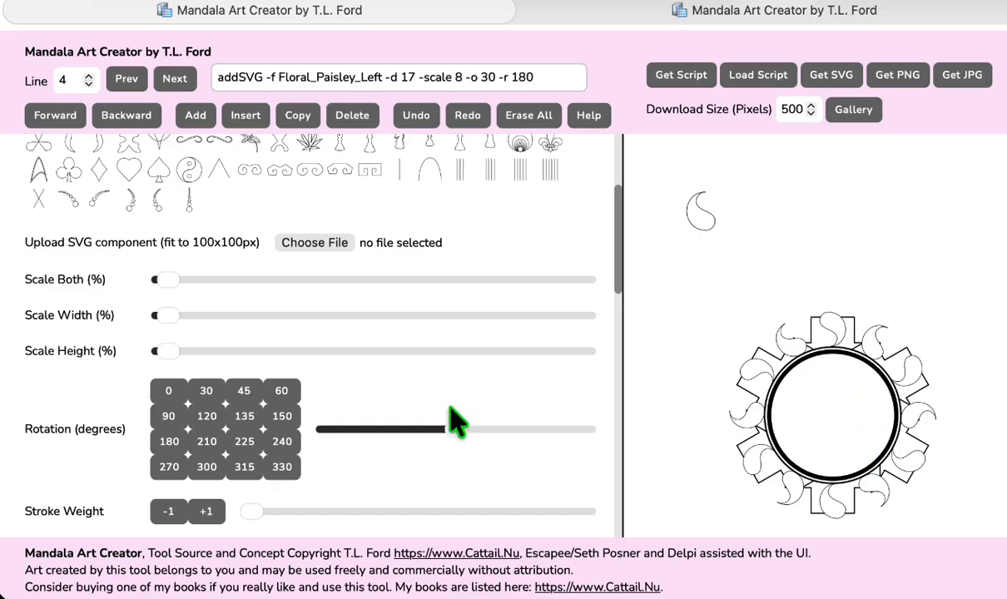
pyautogui.moveTo(451, 429); pyautogui.dragTo(502, 434)
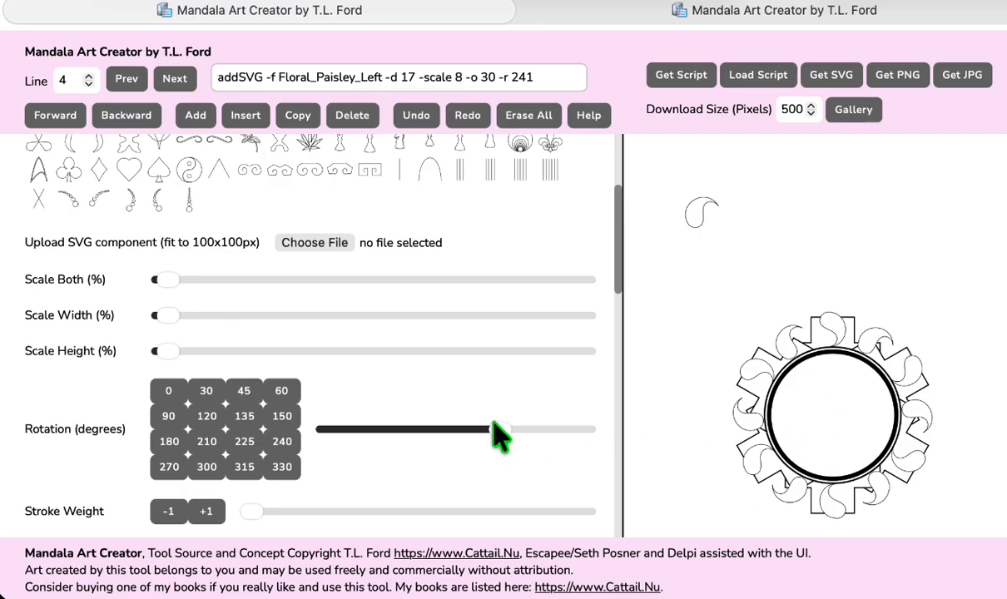
# Reduce the offset paisleys' stroke weight to the minimum and fill them with red.
pyautogui.scroll(-4, 523, 438)
pyautogui.scroll(-2, 523, 436)
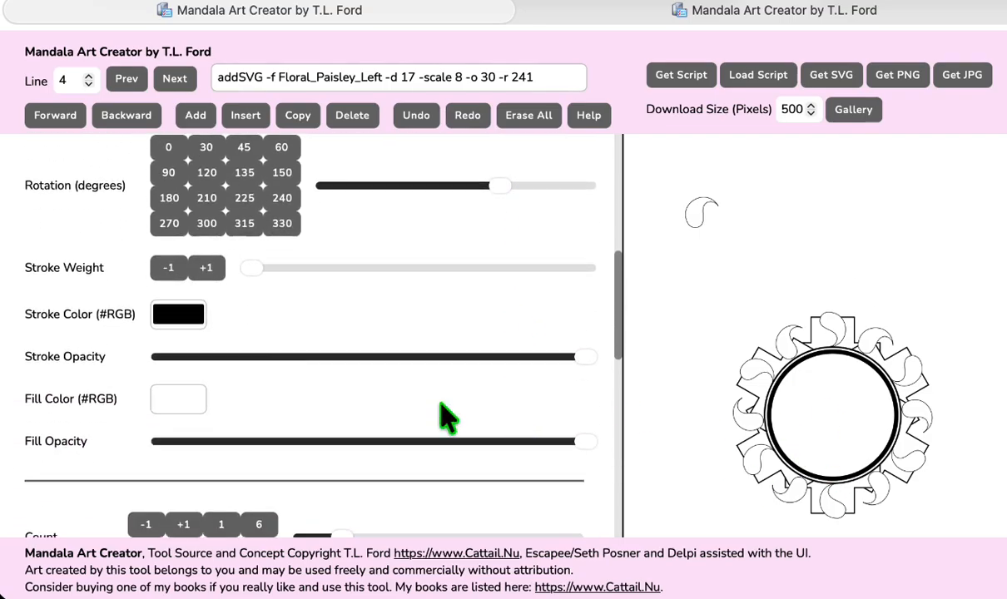
pyautogui.moveTo(254, 270)
pyautogui.mouseDown()
pyautogui.moveTo(278, 267)
pyautogui.moveTo(218, 271)
pyautogui.mouseUp()
pyautogui.click(183, 403)
pyautogui.click(195, 502)
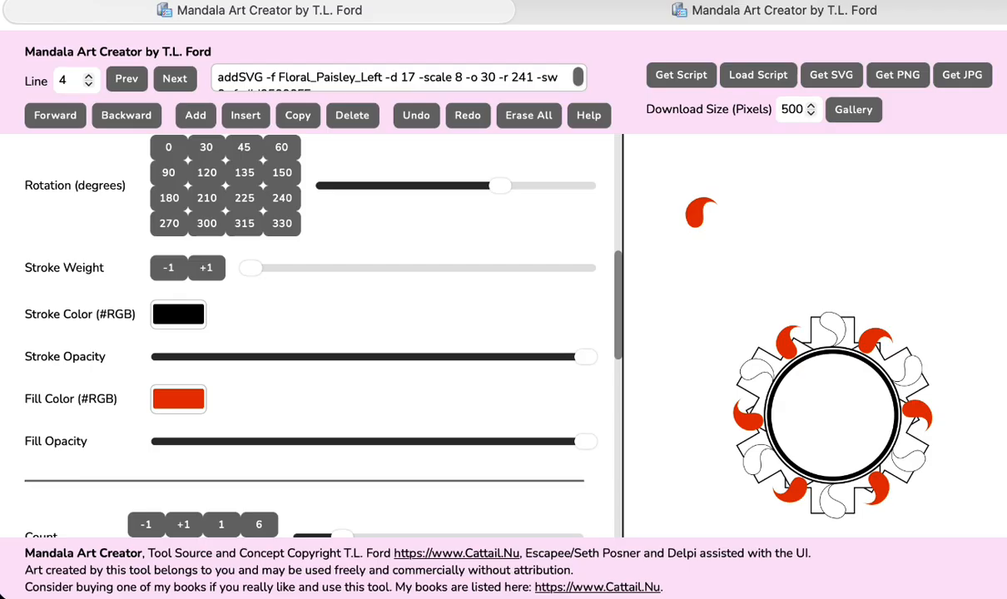
pyautogui.scroll(-2, 706, 379)
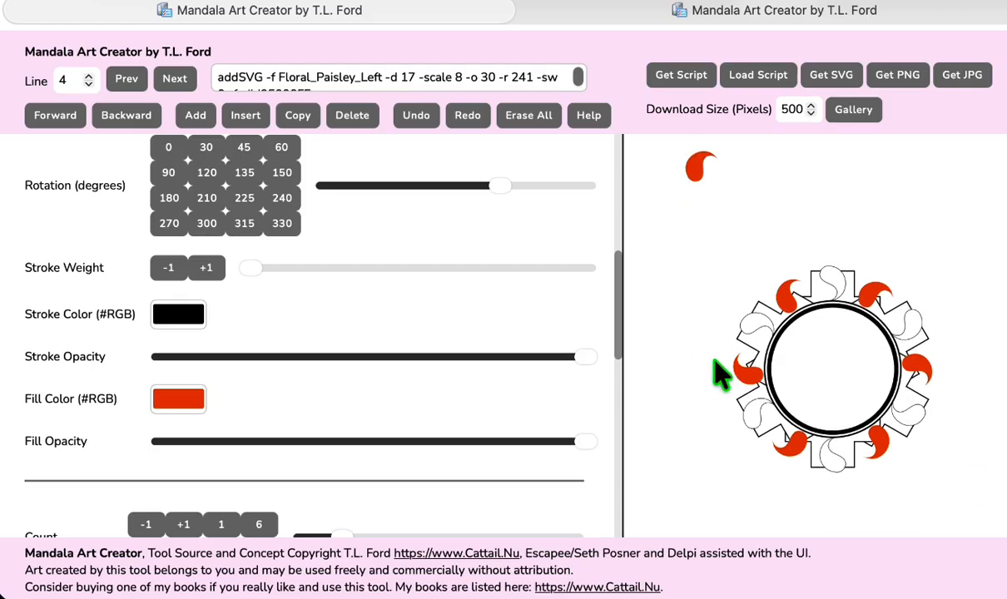
# Switch to the gallery and examine the layered mandala's script, including its defaults commands and center circles comment.
pyautogui.click(699, 19)
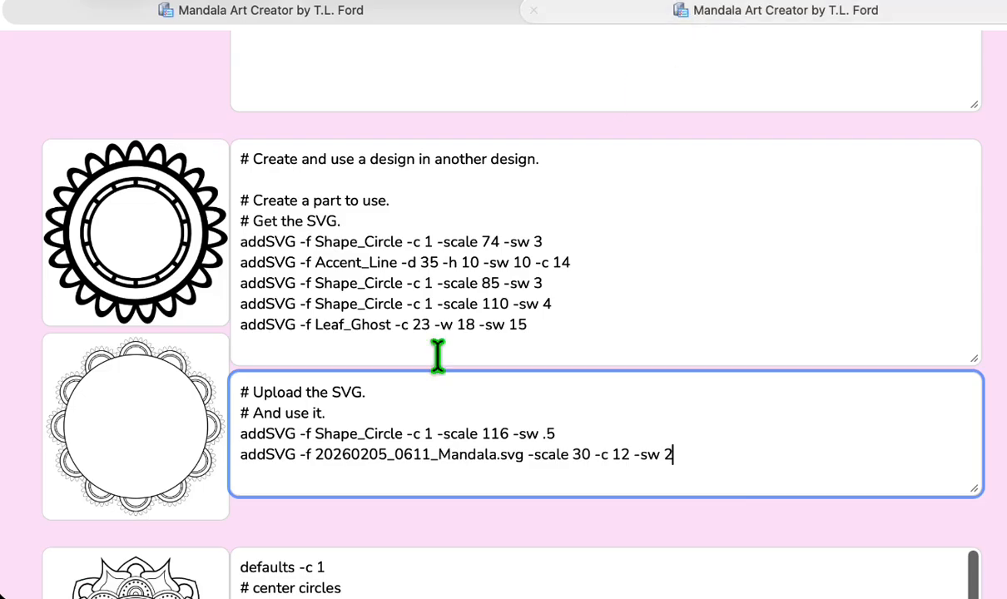
pyautogui.scroll(-5, 440, 459)
pyautogui.scroll(-1, 441, 458)
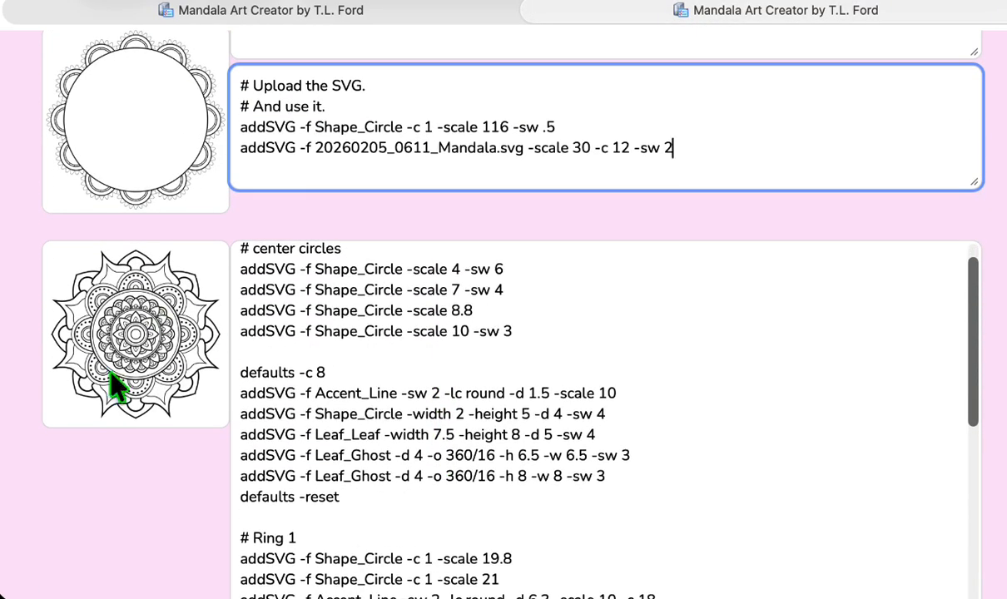
pyautogui.scroll(1, 412, 403)
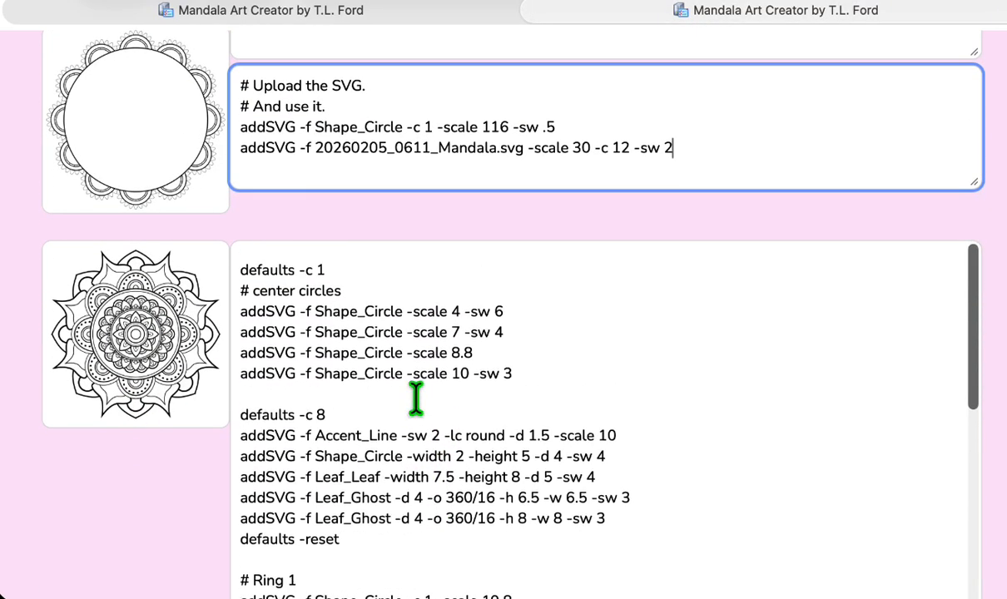
pyautogui.click(238, 259)
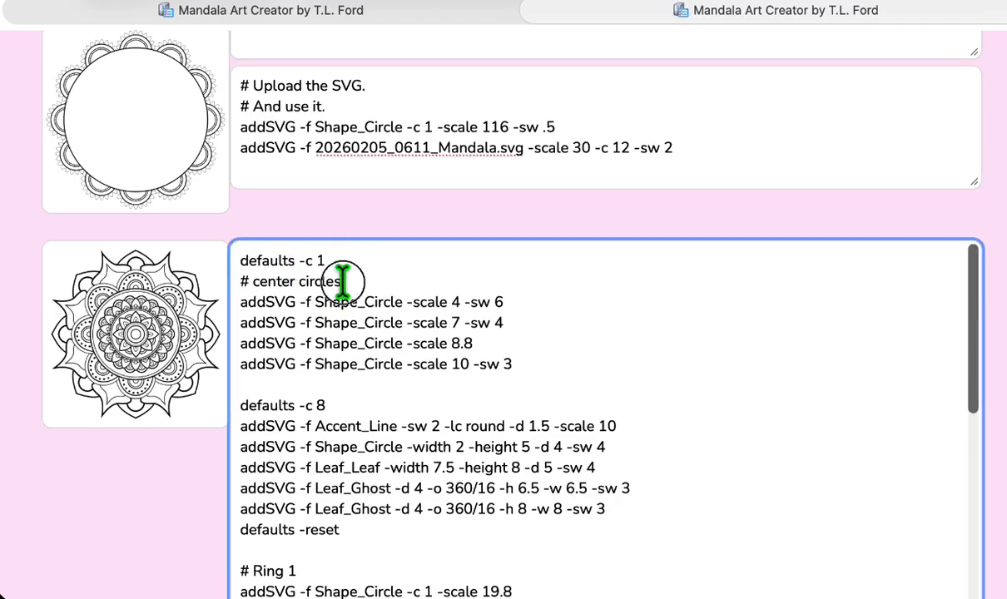
# Open the layered mandala's gallery image in a new tab and view it at larger size.
pyautogui.rightClick(140, 350)
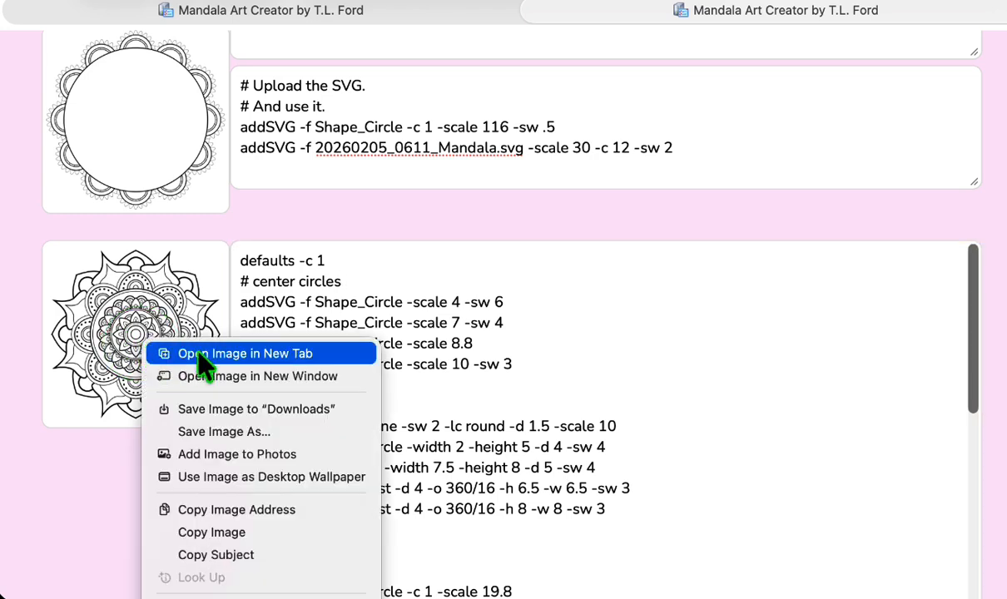
pyautogui.click(158, 353)
pyautogui.click(880, 12)
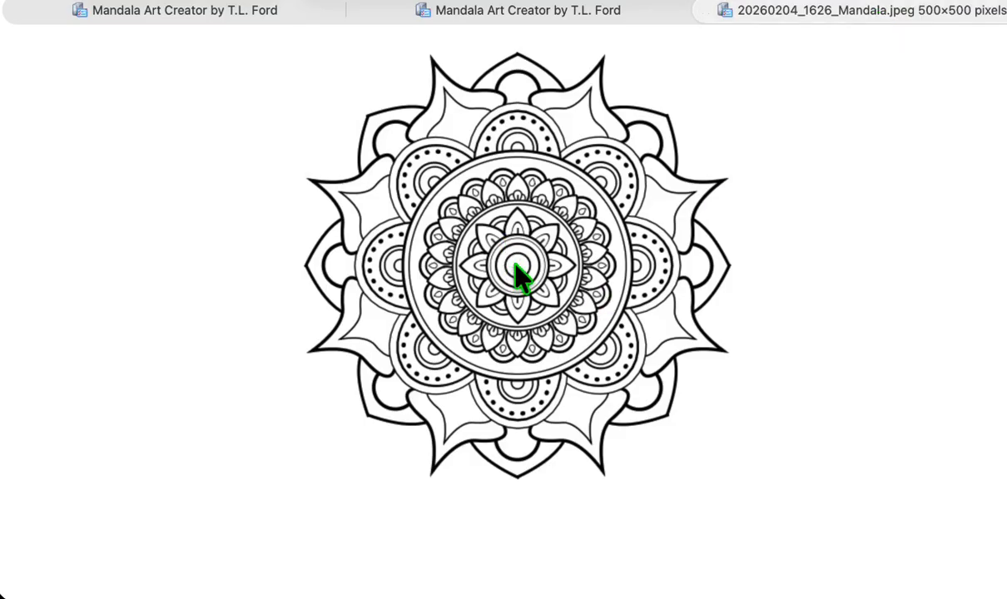
# Return to the gallery by way of the editor and place the cursor at the layered mandala script's "# center circles" comment.
pyautogui.click(252, 20)
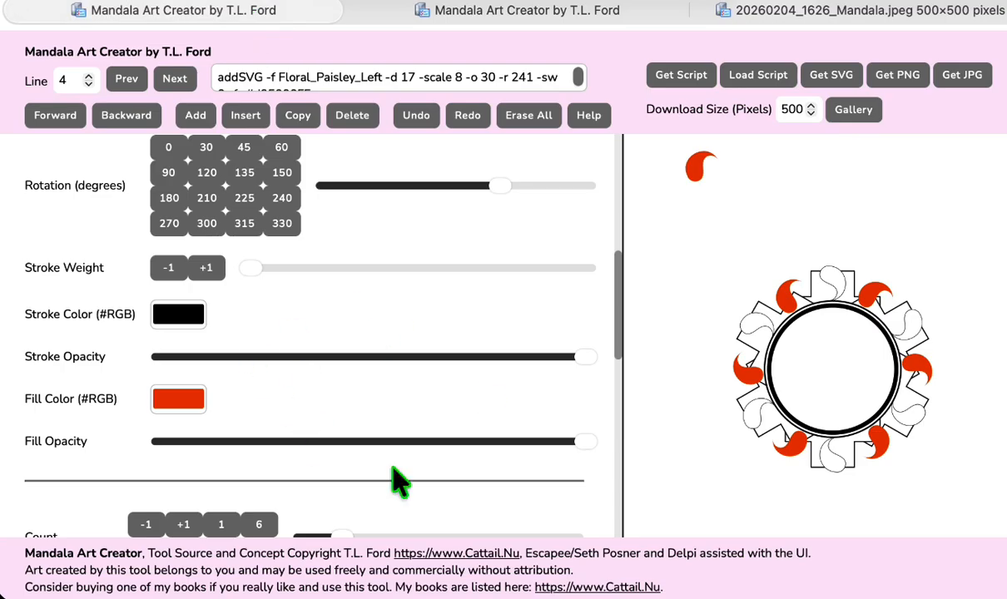
pyautogui.click(488, 18)
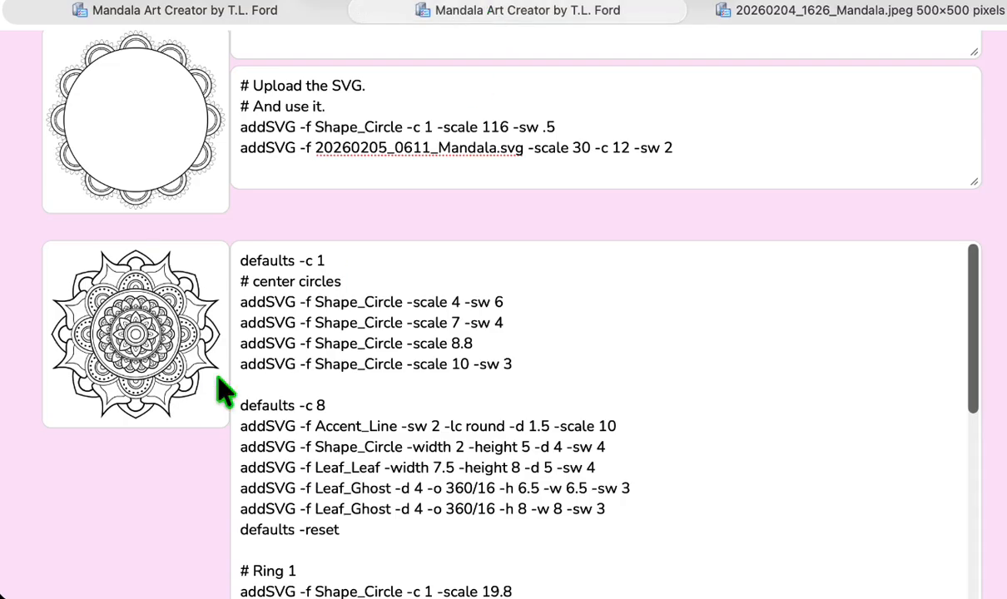
pyautogui.click(344, 281)
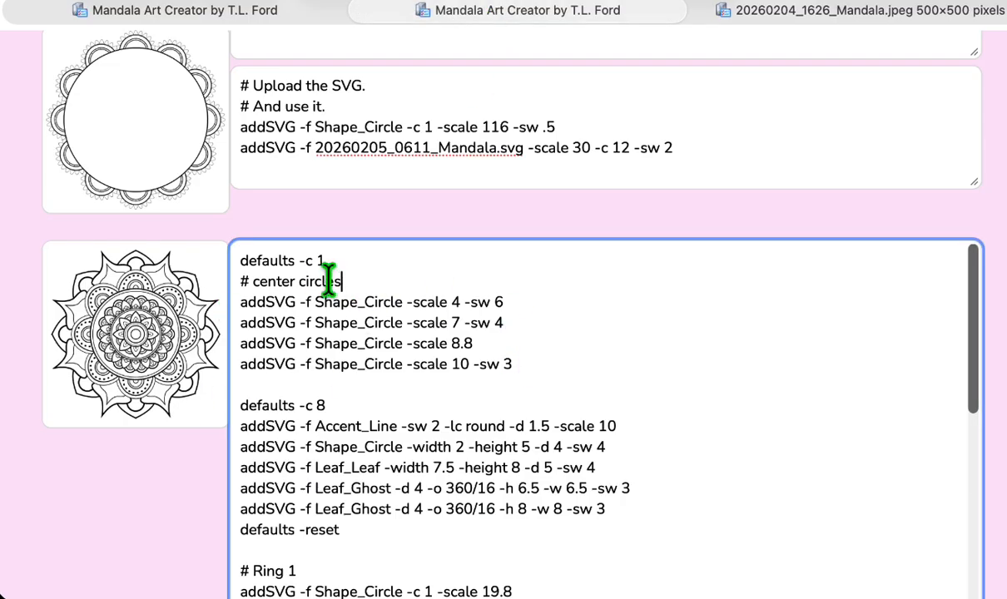
# Examine the layered mandala script's center circles and defaults commands, comparing them with the enlarged image in its separate tab.
pyautogui.click(341, 258)
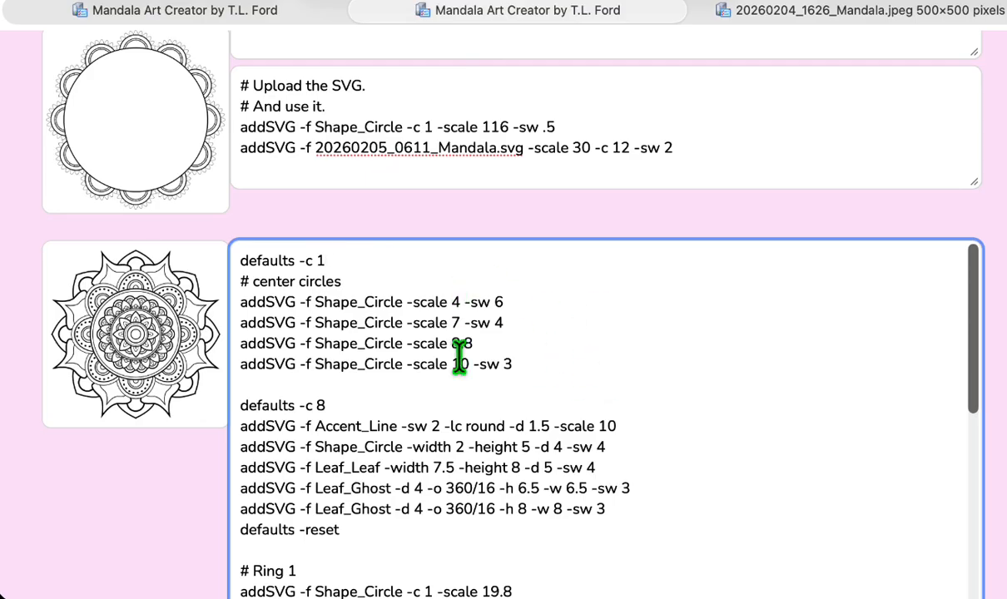
pyautogui.scroll(-3, 440, 366)
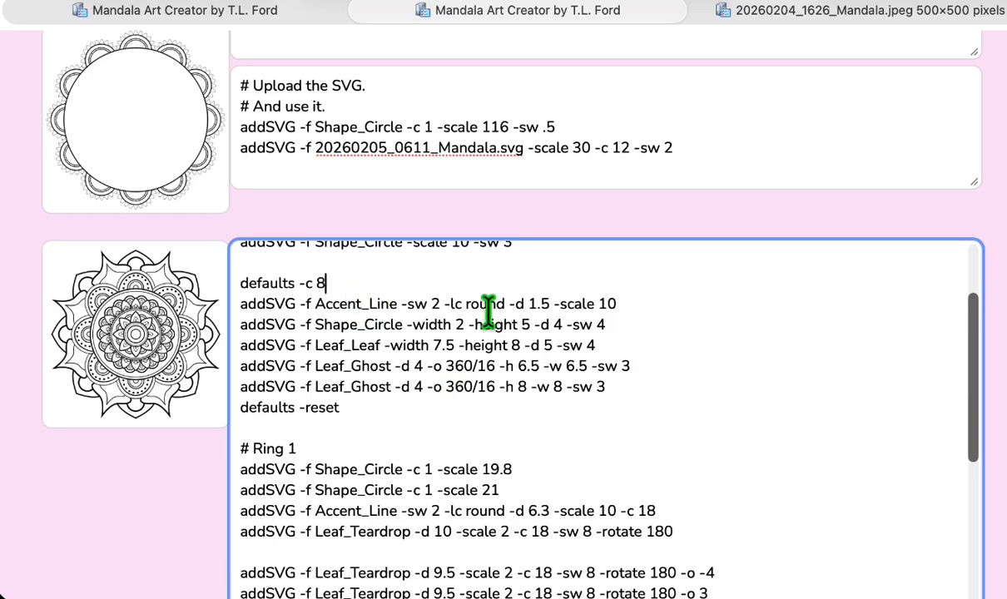
pyautogui.click(759, 10)
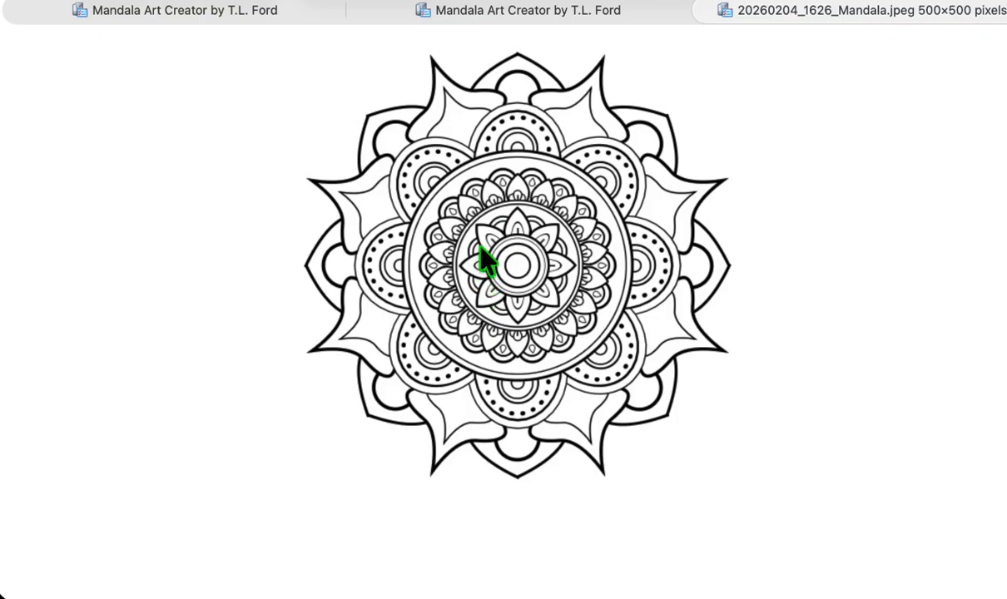
pyautogui.click(480, 12)
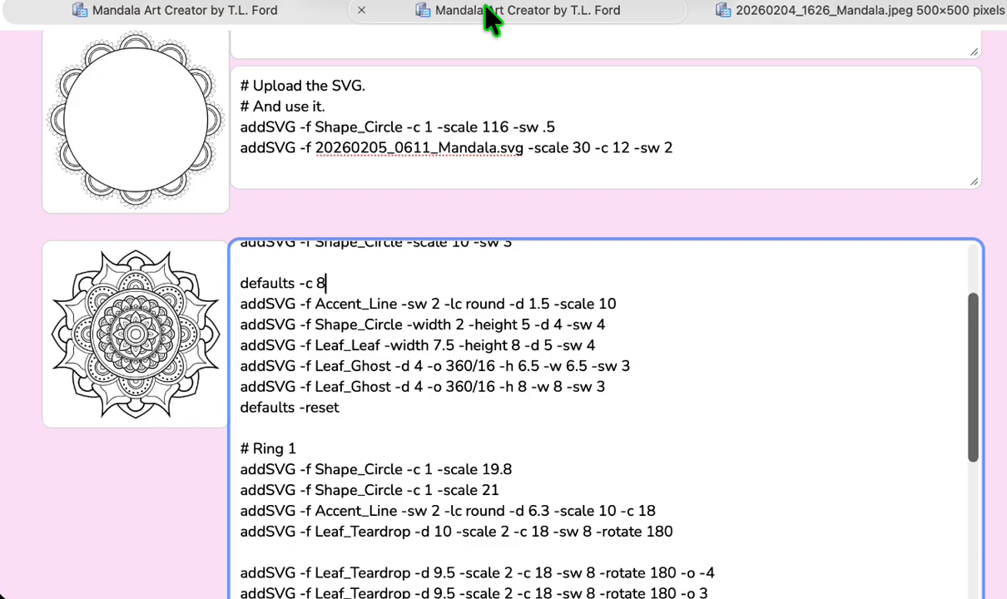
pyautogui.click(398, 407)
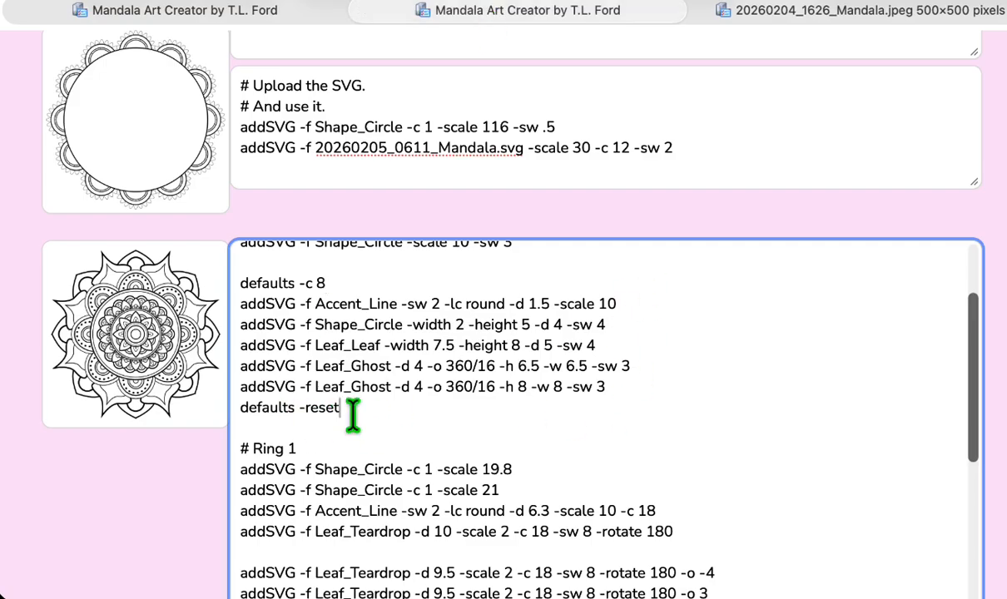
# Examine the layered mandala script's Ring 1, little dot, Ring 2 and Ring 3 sections through to the last line.
pyautogui.scroll(-4, 366, 412)
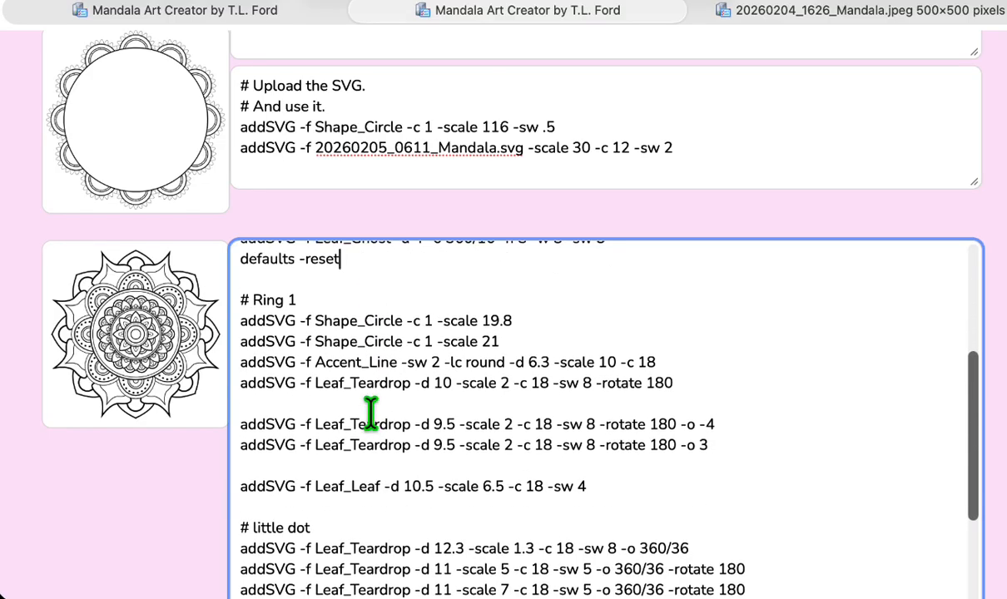
pyautogui.click(523, 317)
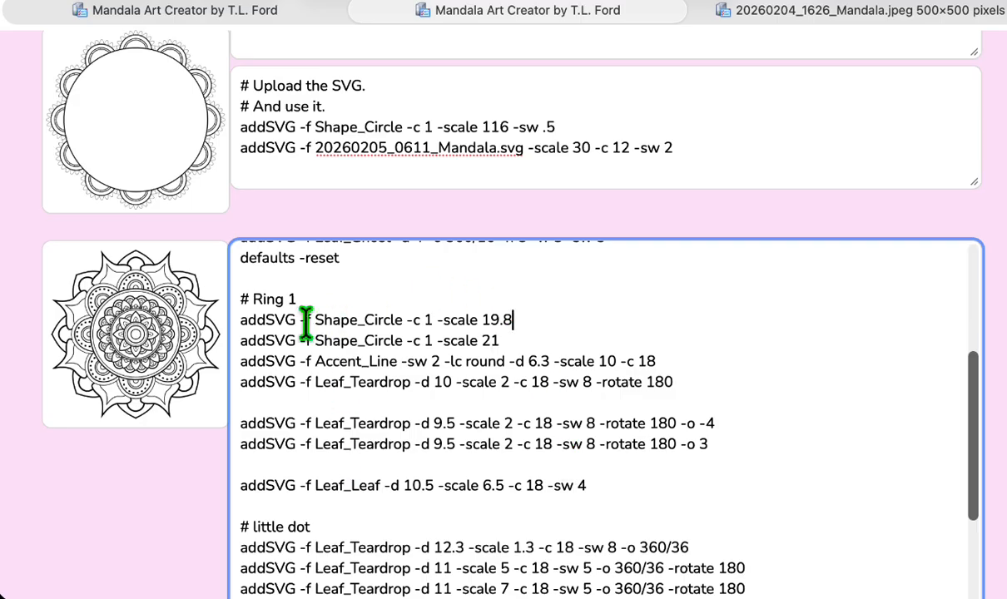
pyautogui.scroll(-3, 508, 408)
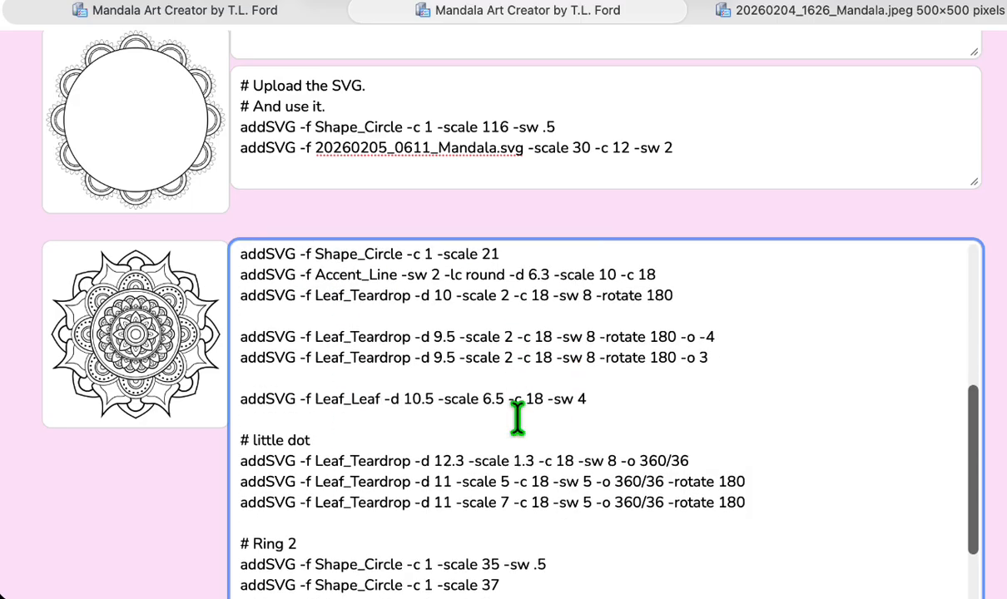
pyautogui.click(314, 428)
pyautogui.scroll(-2, 636, 404)
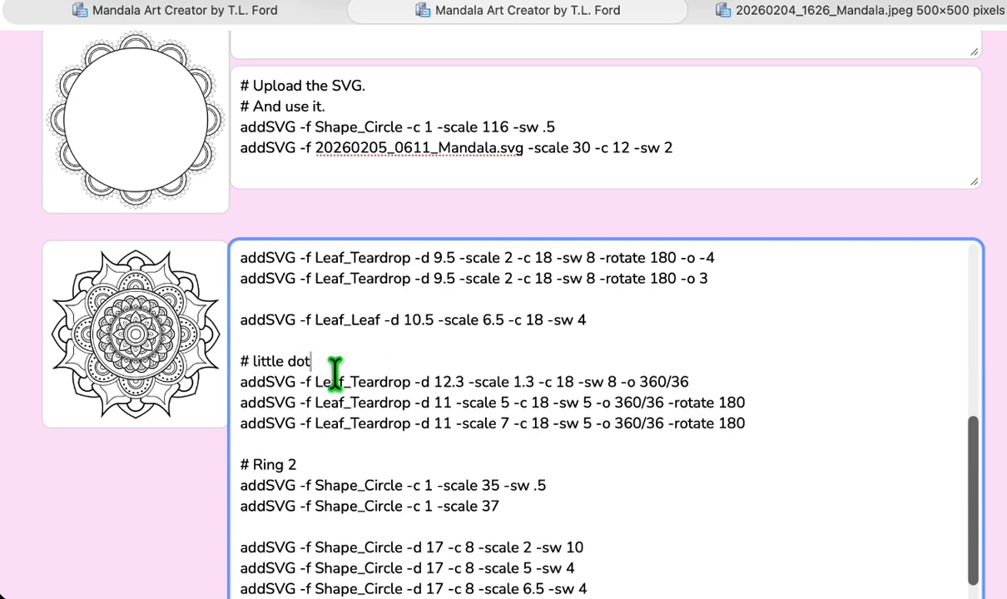
pyautogui.scroll(-5, 535, 475)
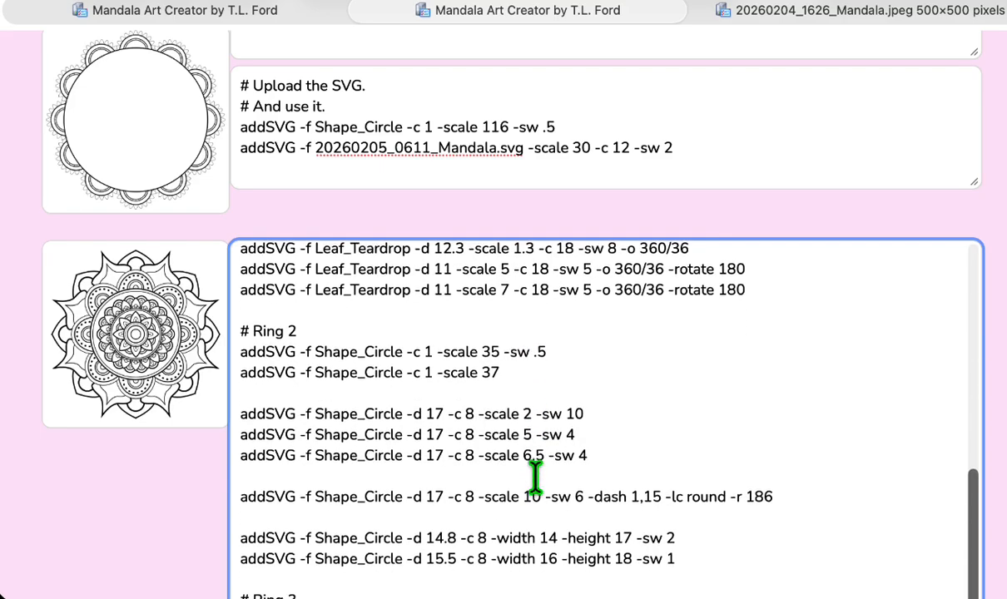
pyautogui.scroll(-5, 536, 476)
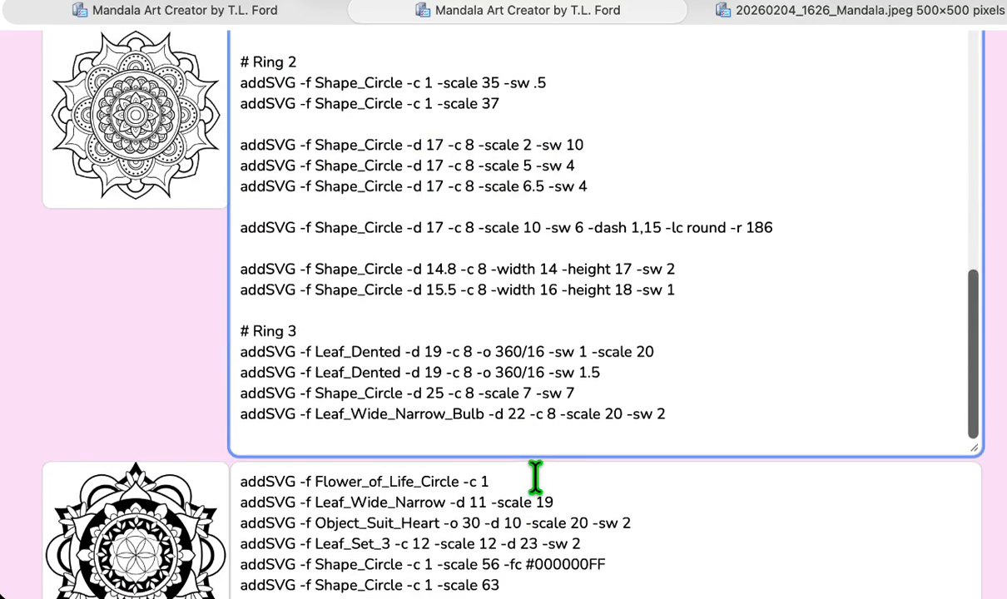
# View the gallery's final Flower of Life mandala and its script, and look back over the earlier examples.
pyautogui.scroll(-4, 479, 399)
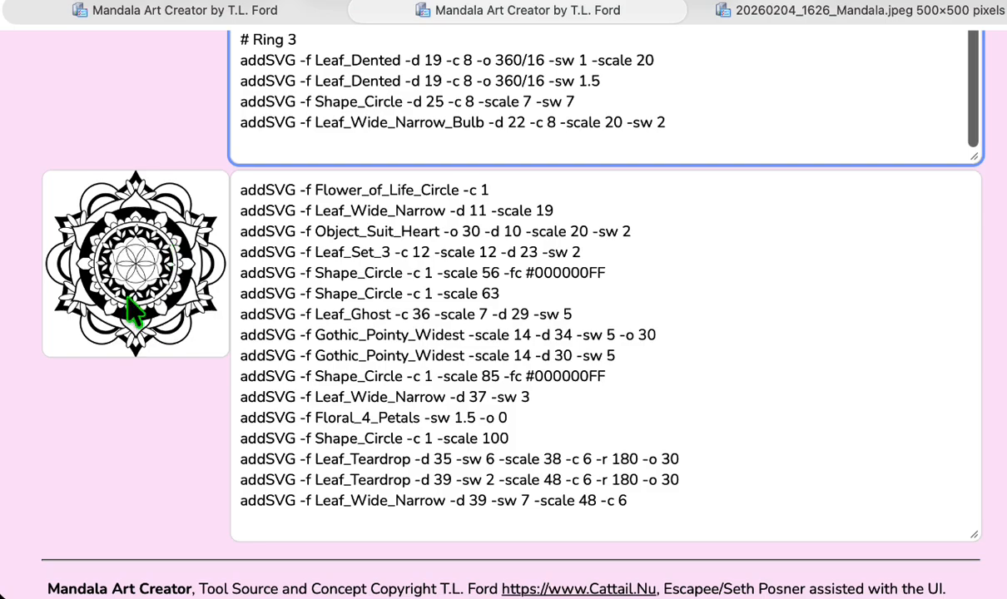
pyautogui.scroll(-3, 652, 466)
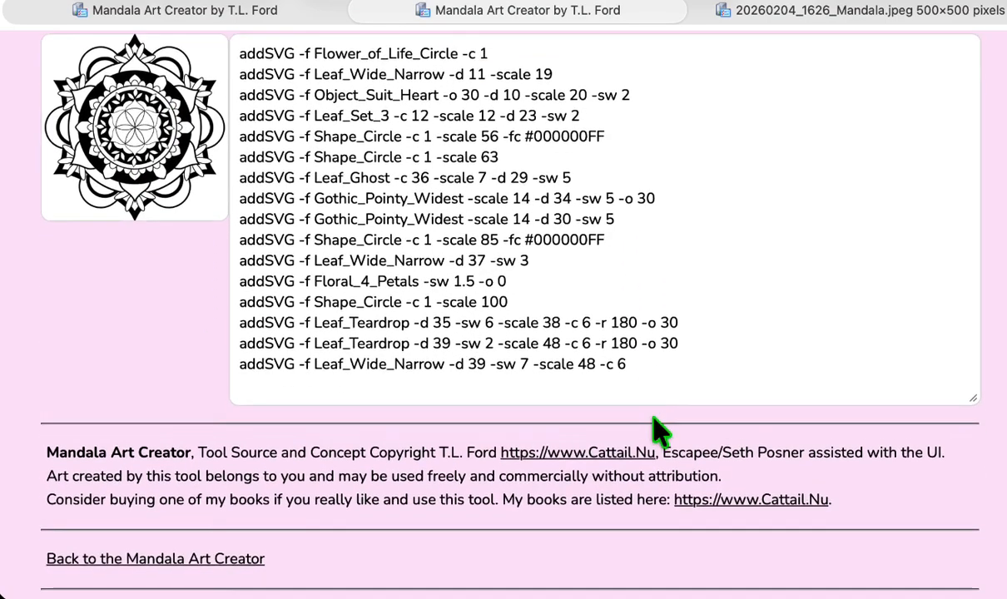
pyautogui.scroll(8, 653, 429)
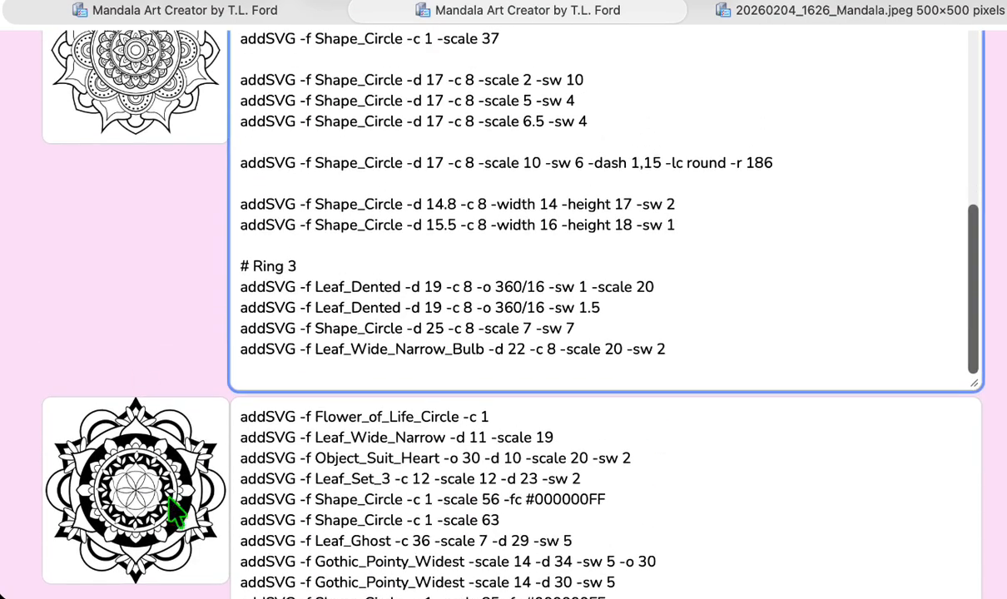
pyautogui.scroll(8, 530, 207)
pyautogui.scroll(15, 164, 233)
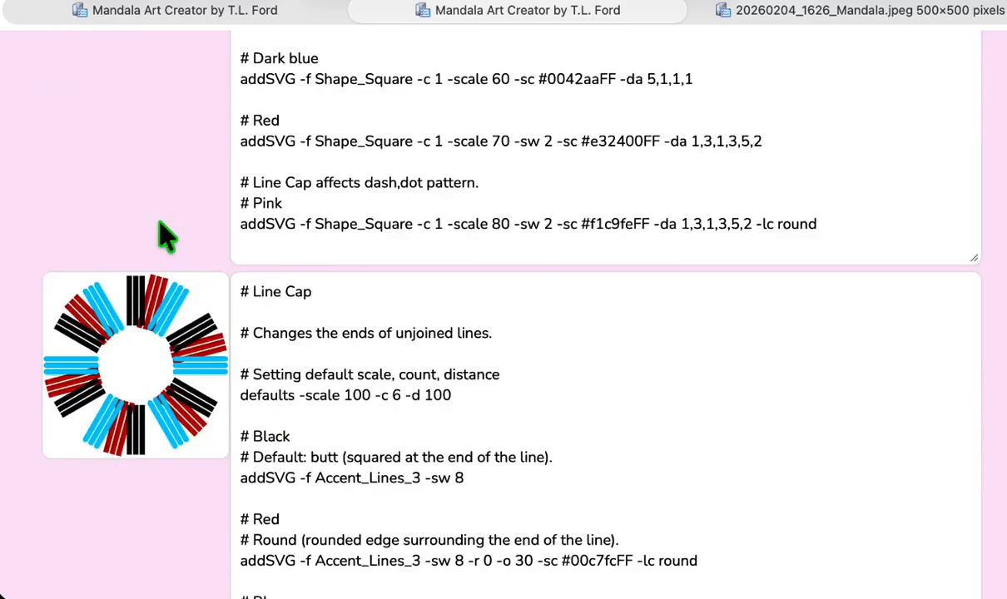
pyautogui.scroll(10, 167, 233)
# Return to the editor and download the current paisley mandala's script.
pyautogui.click(250, 16)
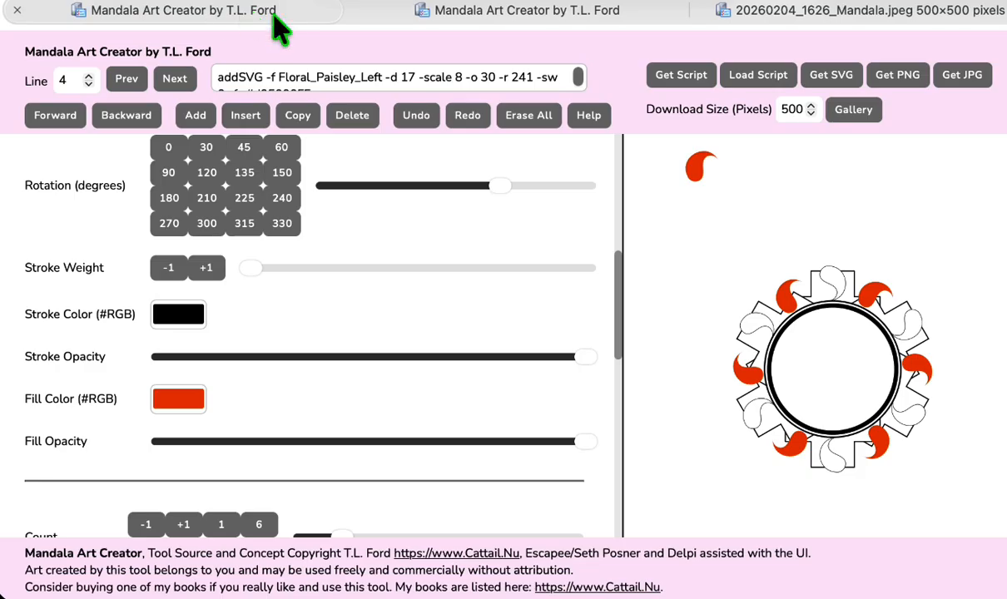
pyautogui.click(681, 75)
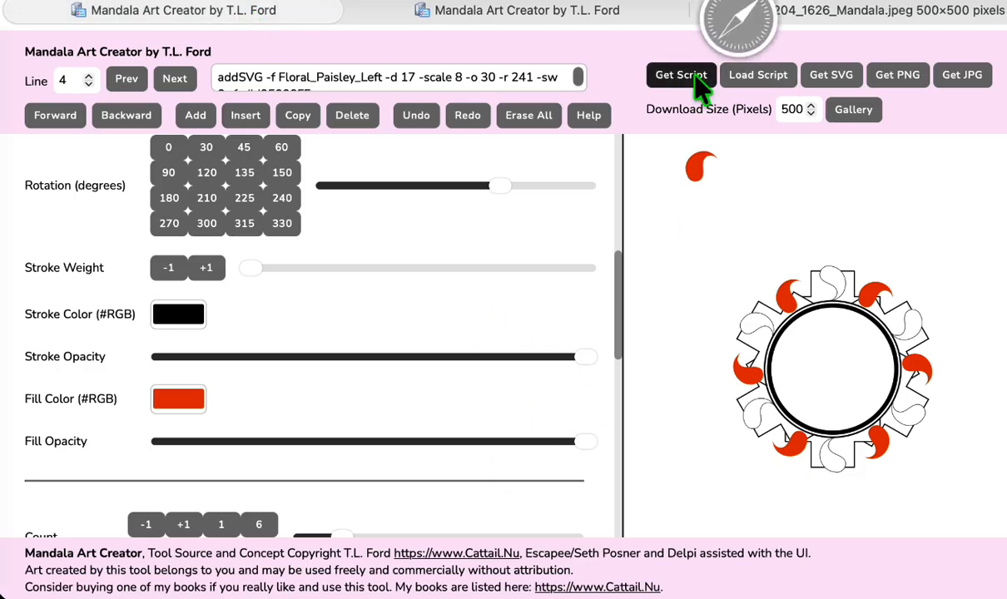
# Load the geometric mandala's saved script into the editor from the gallery folder, reached through mandala_art_creator.
pyautogui.click(770, 82)
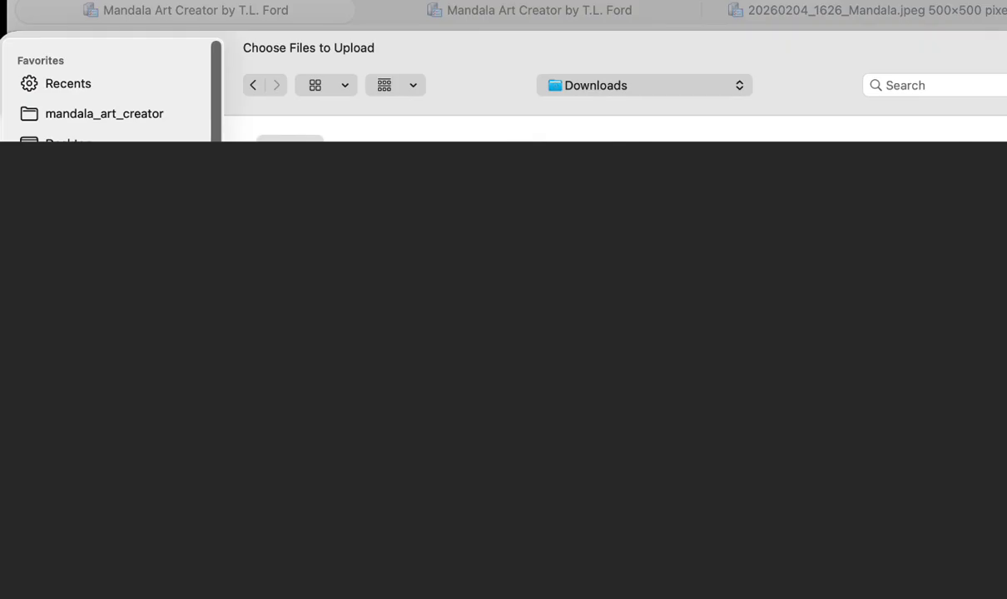
pyautogui.click(143, 110)
pyautogui.doubleClick(373, 133)
pyautogui.doubleClick(409, 154)
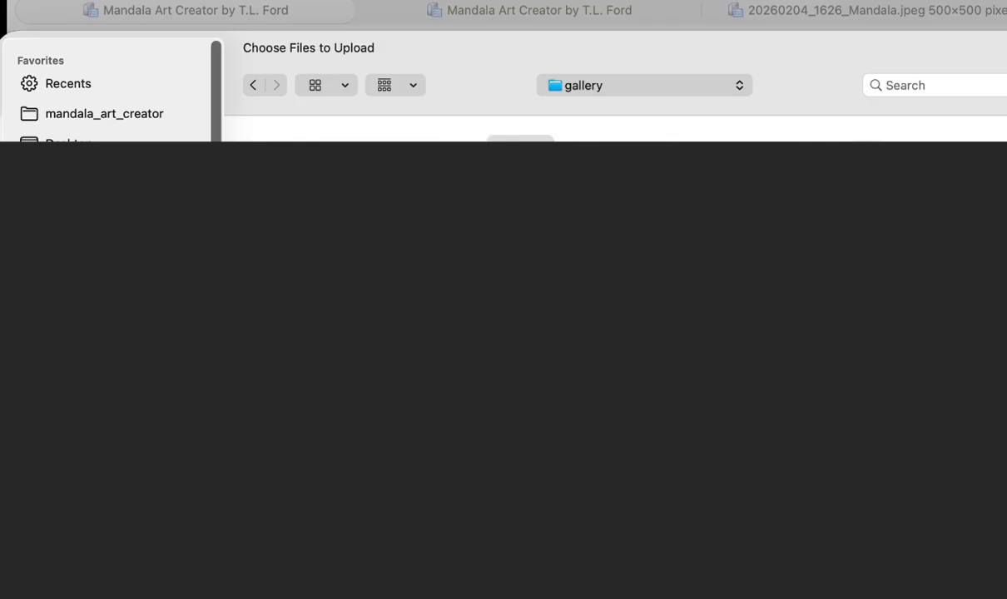
pyautogui.press('Return')
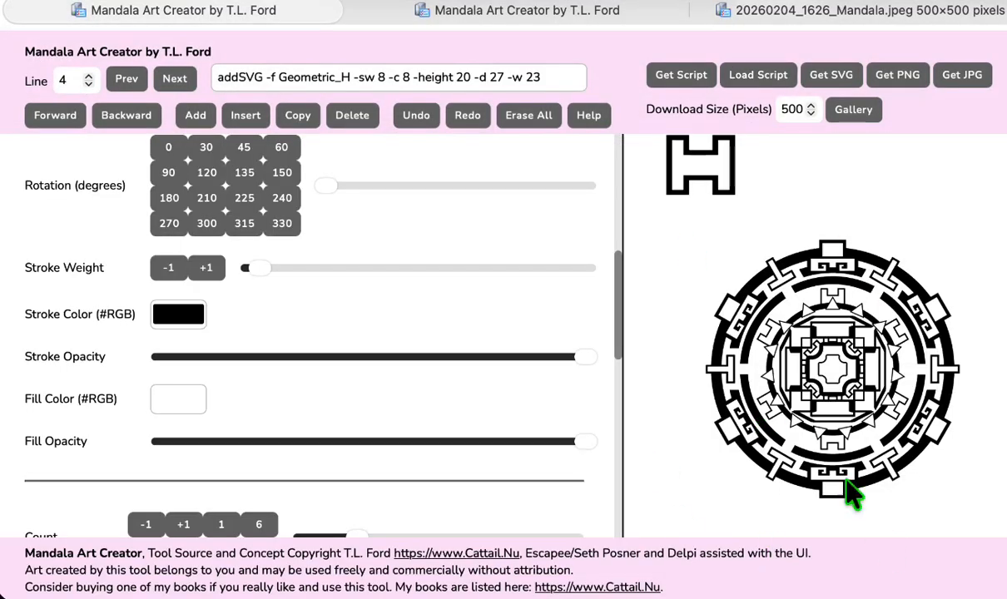
# Examine the loaded geometric mandala's full command script down to its last line.
pyautogui.scroll(-10, 485, 416)
pyautogui.scroll(5, 487, 415)
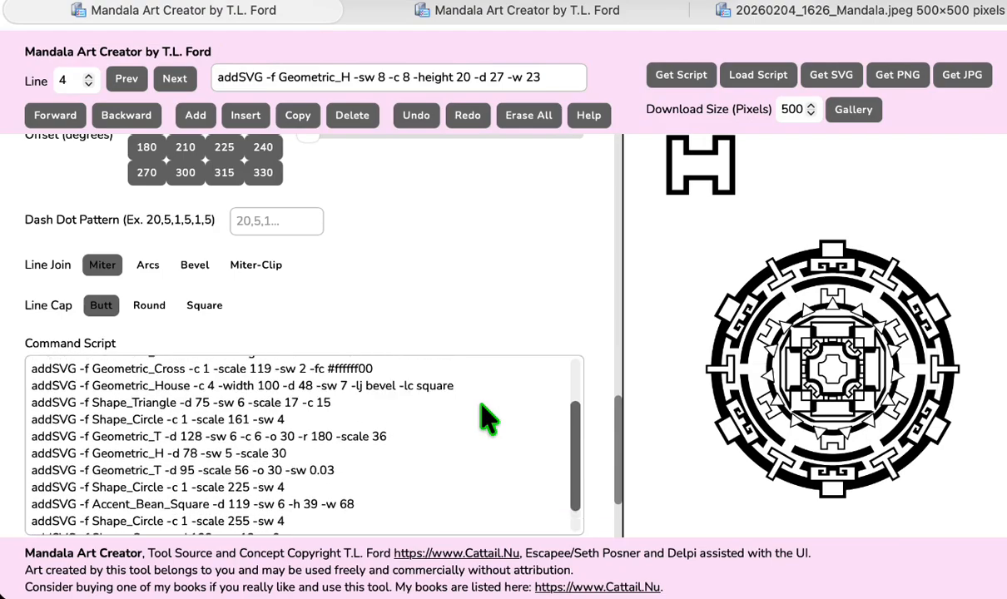
pyautogui.scroll(-5, 481, 406)
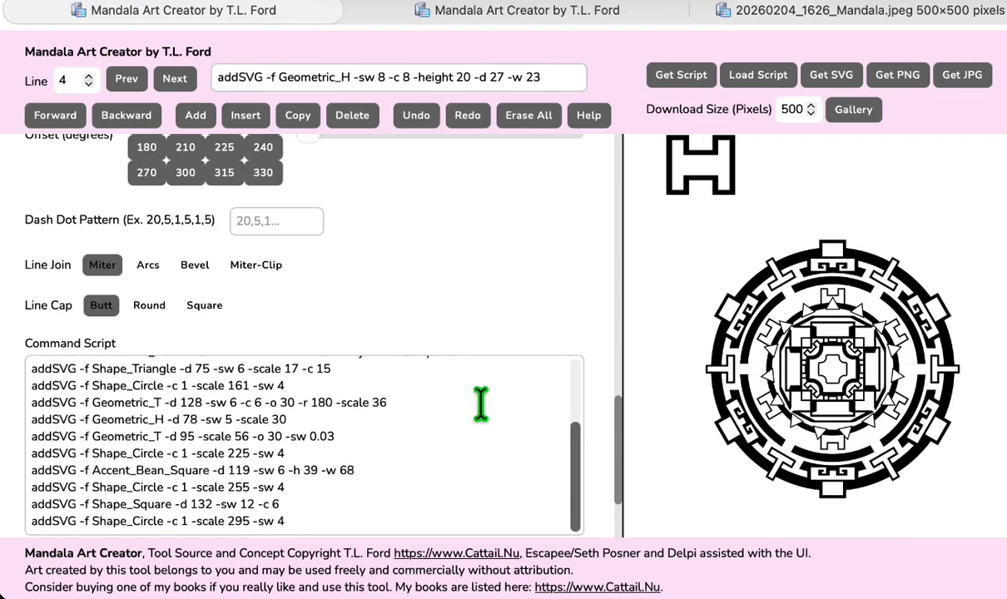
pyautogui.moveTo(581, 491); pyautogui.dragTo(593, 549)
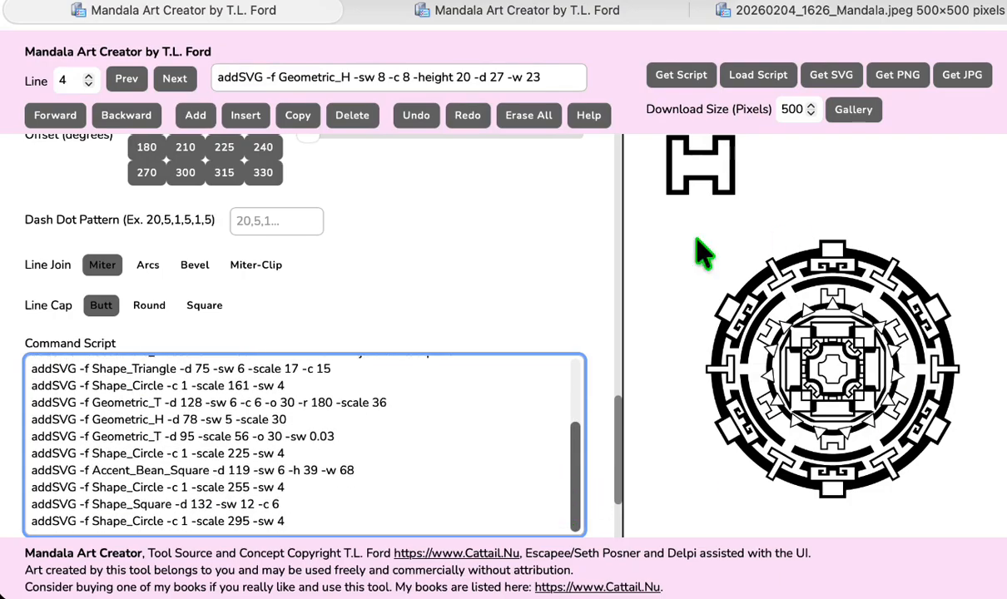